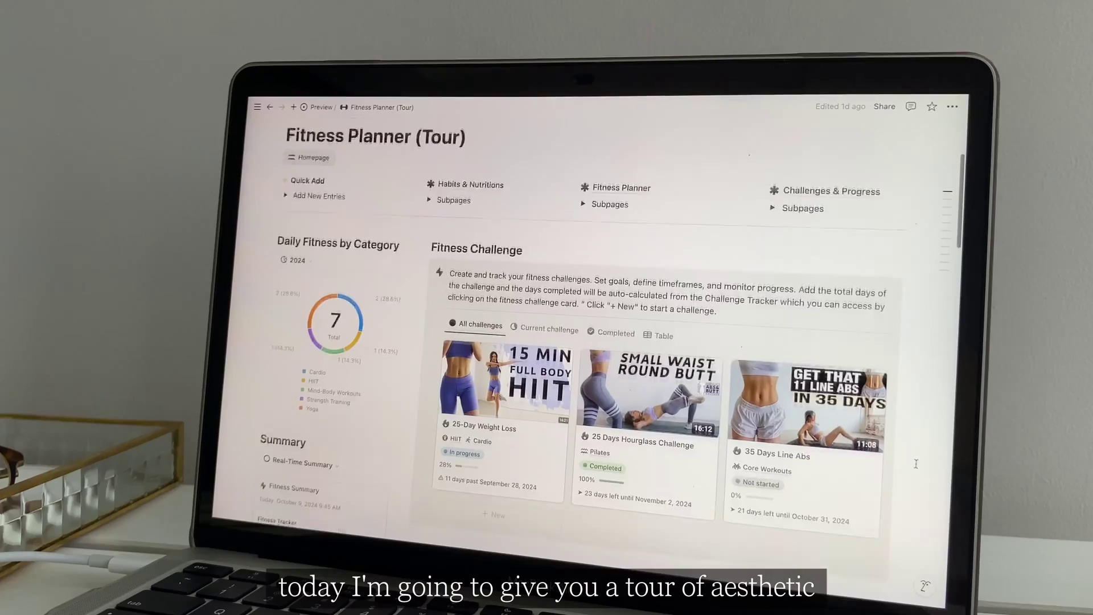
- Scroll down the homepage and start a new entry on an empty calendar day
scroll(916, 464, down, 3)
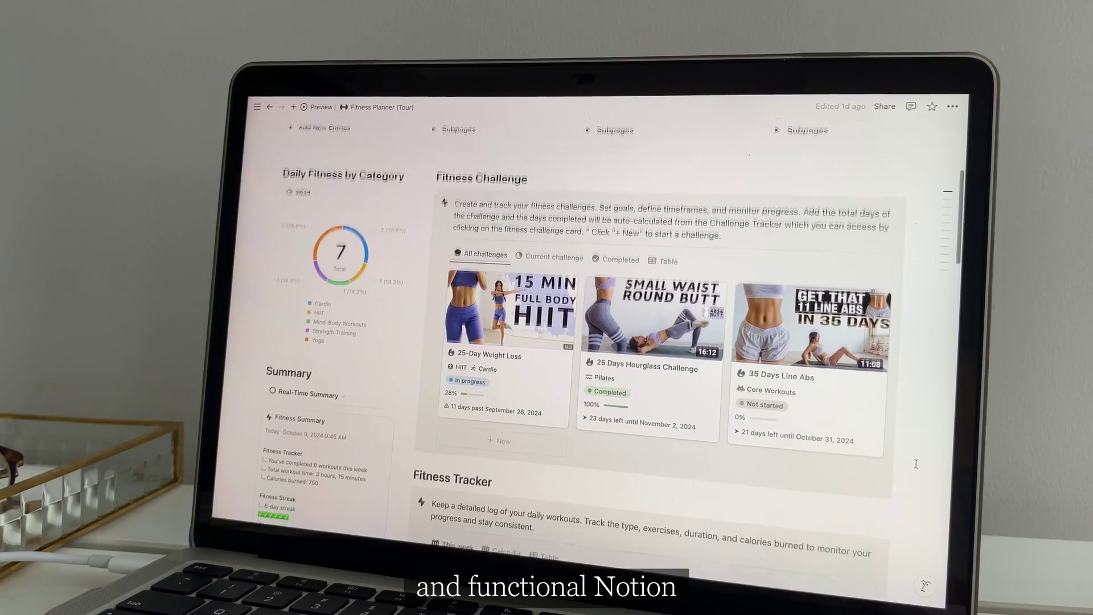
scroll(916, 464, down, 5)
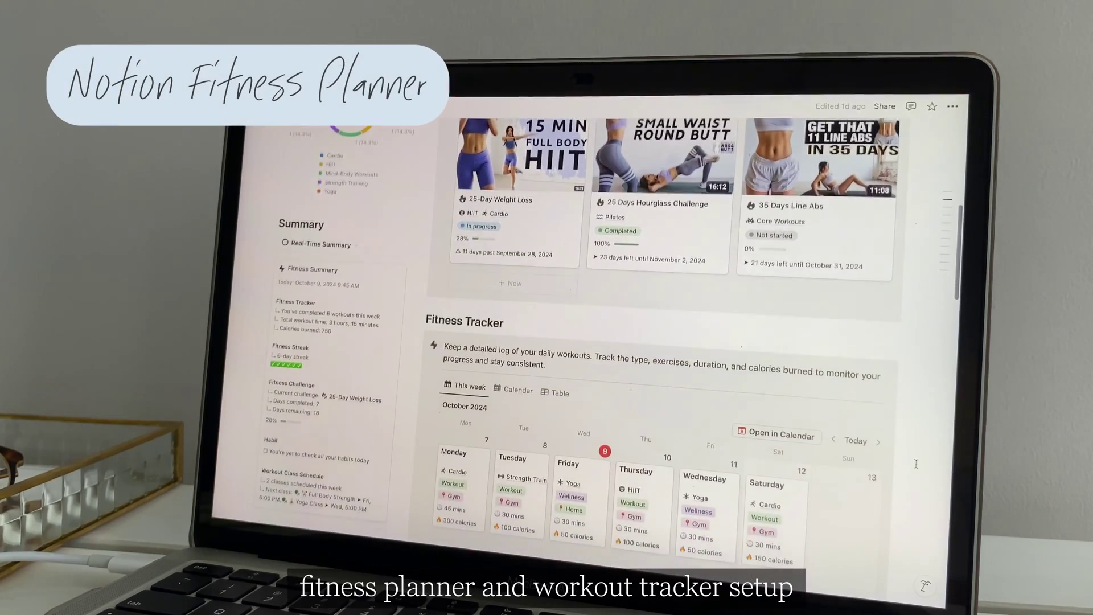
scroll(916, 464, down, 3)
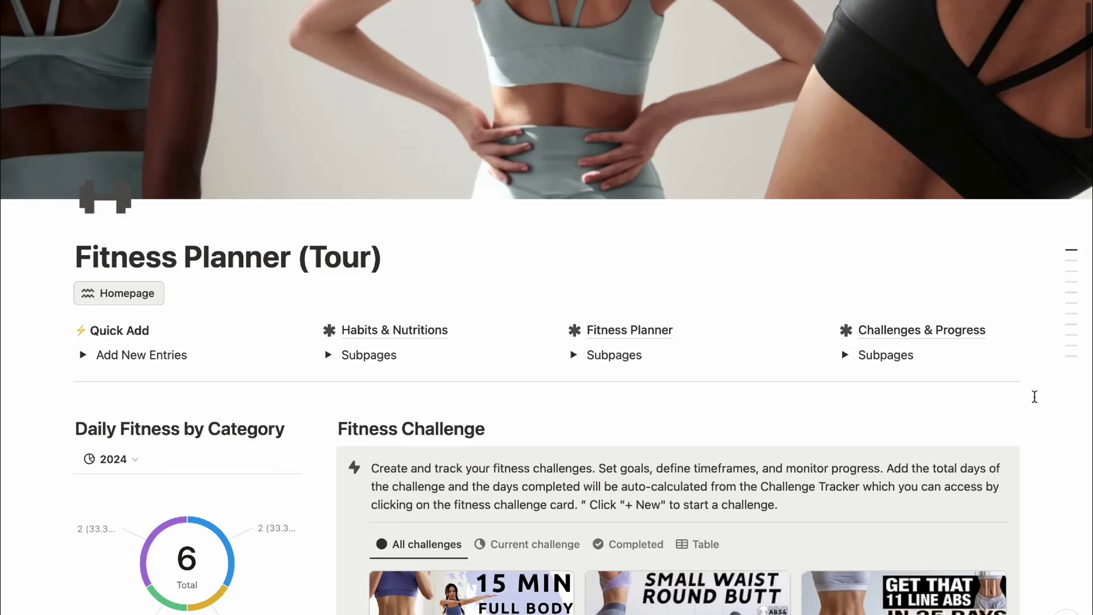
click(844, 212)
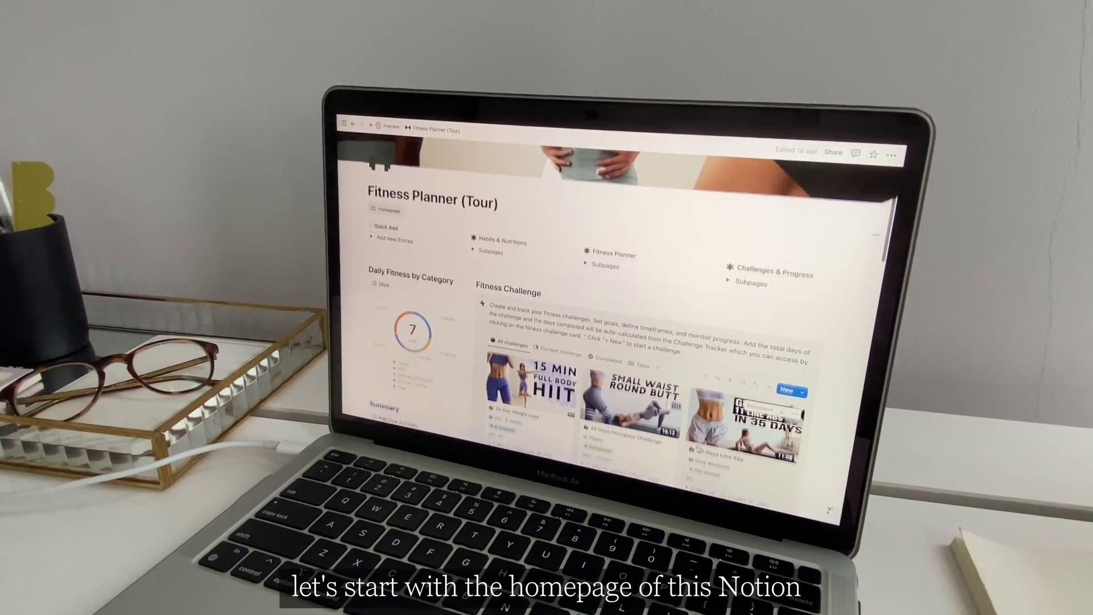
- Scroll further down and mark the day's entry as completed
scroll(691, 450, down, 5)
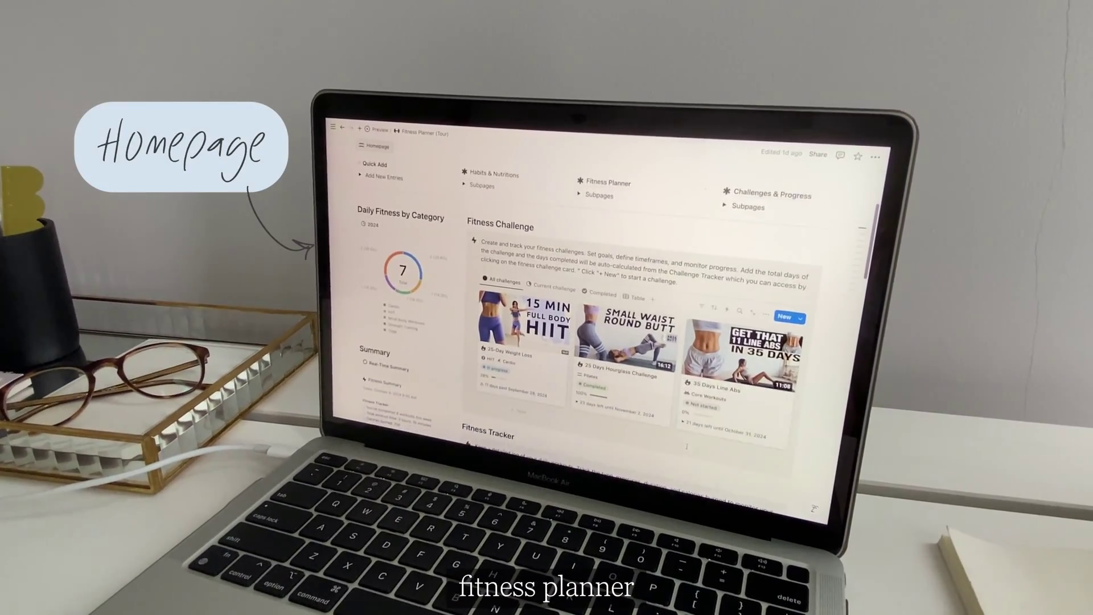
scroll(680, 444, down, 5)
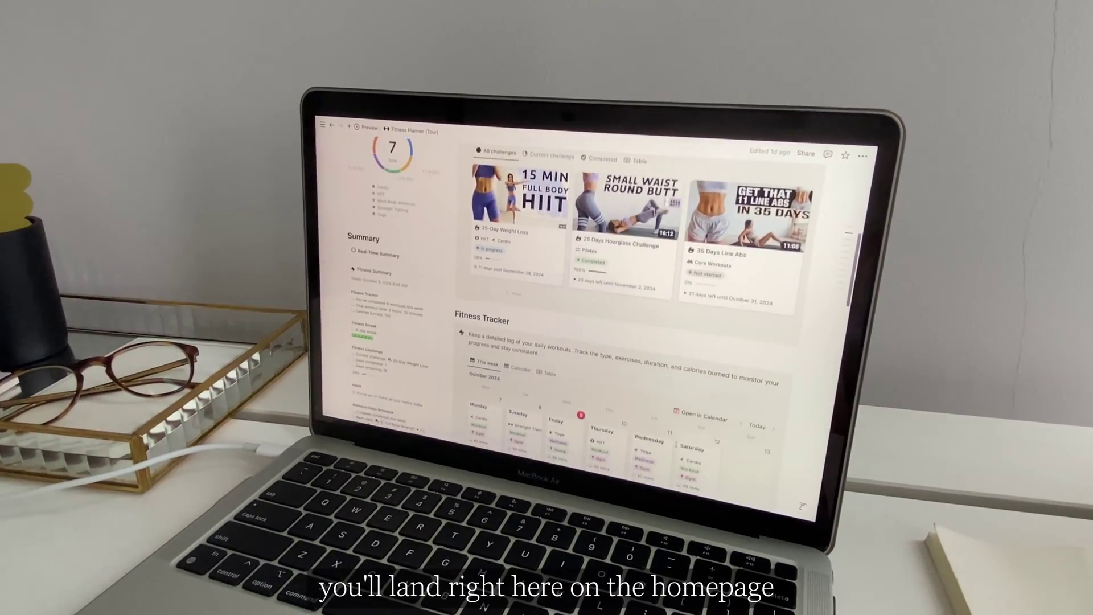
scroll(673, 442, down, 3)
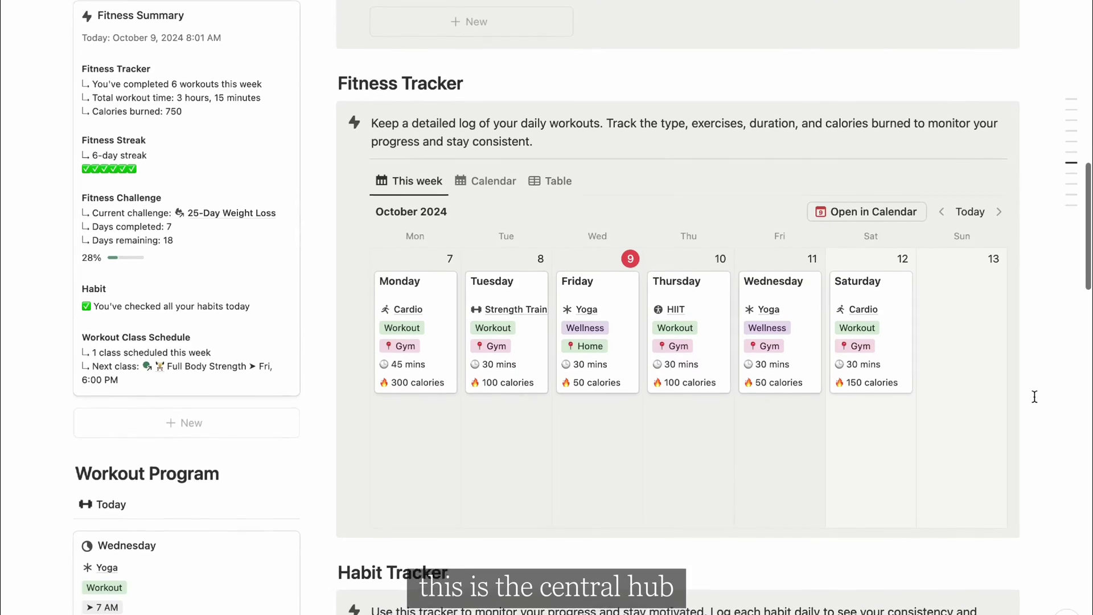
scroll(1034, 396, down, 1)
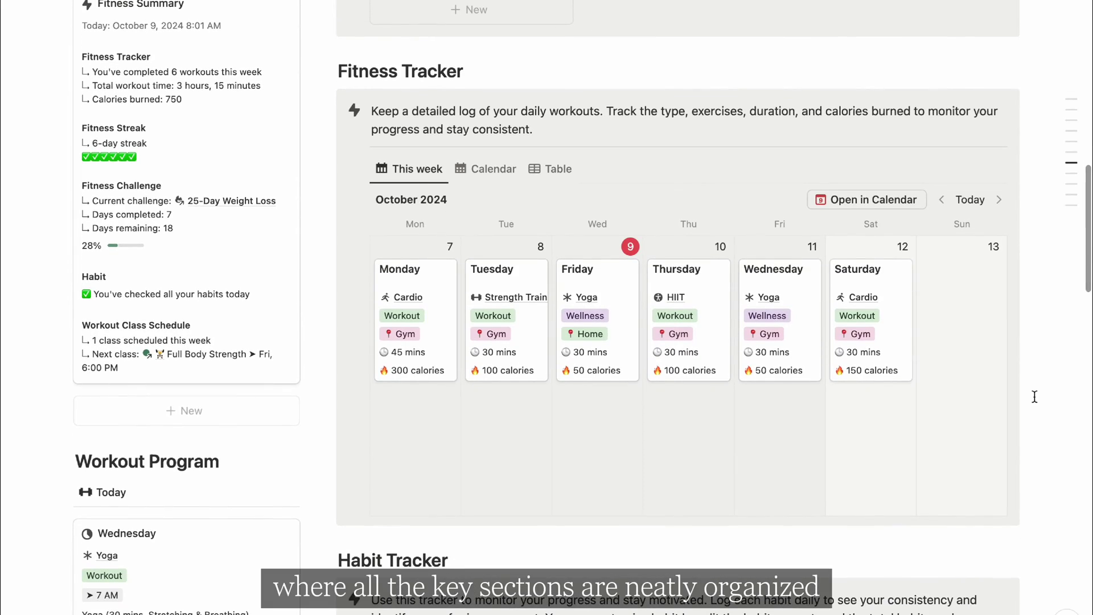
scroll(1034, 396, down, 2)
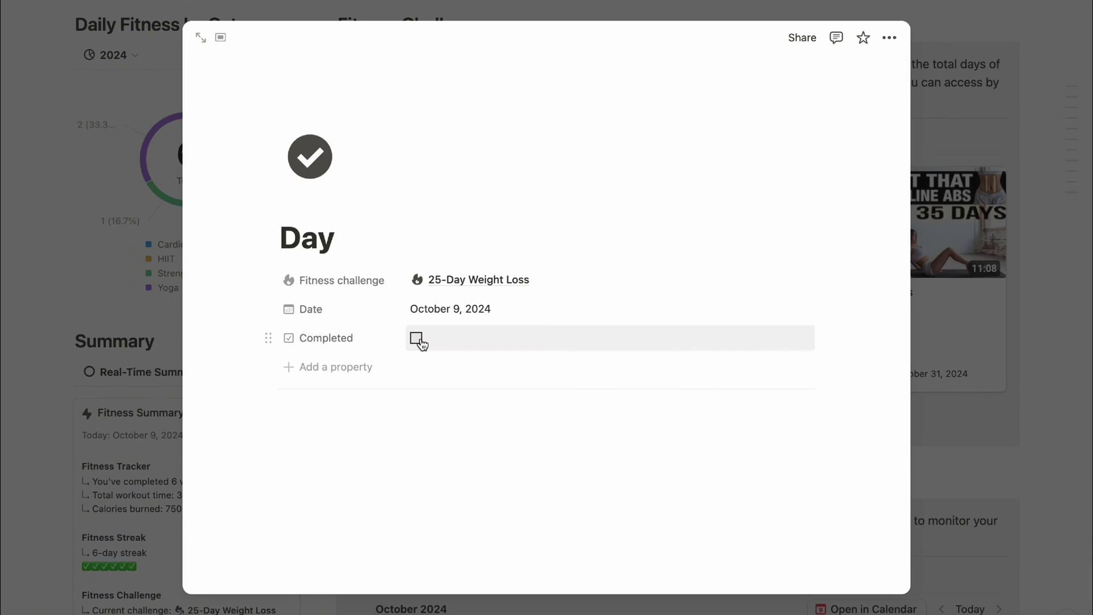
click(418, 339)
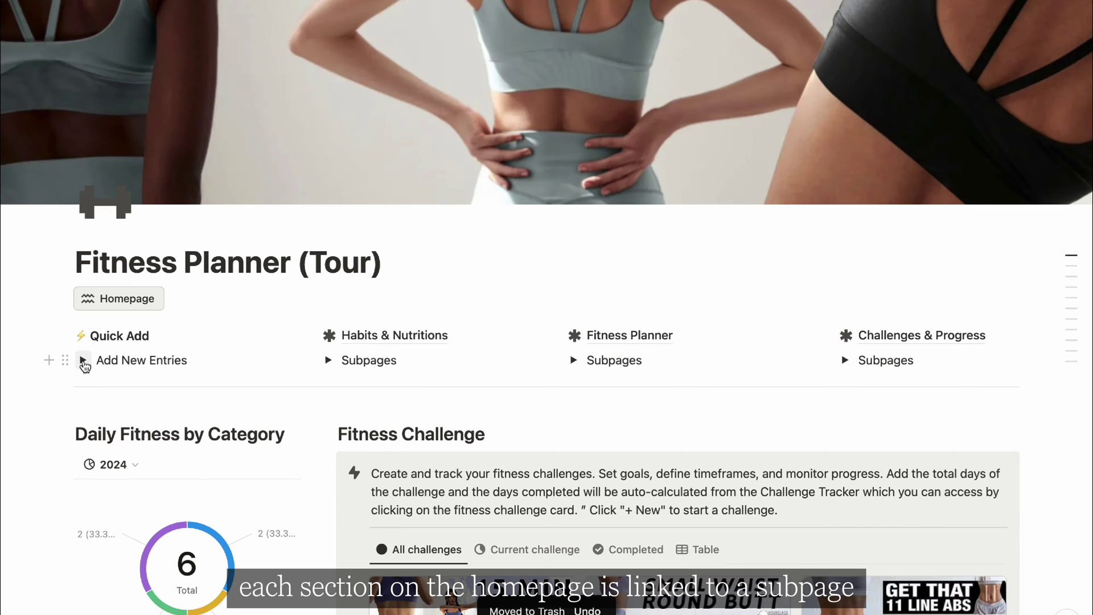
- Expand Add New Entries, Habits & Nutritions and Fitness Planner subpages, then open Fitness Tracker
click(83, 360)
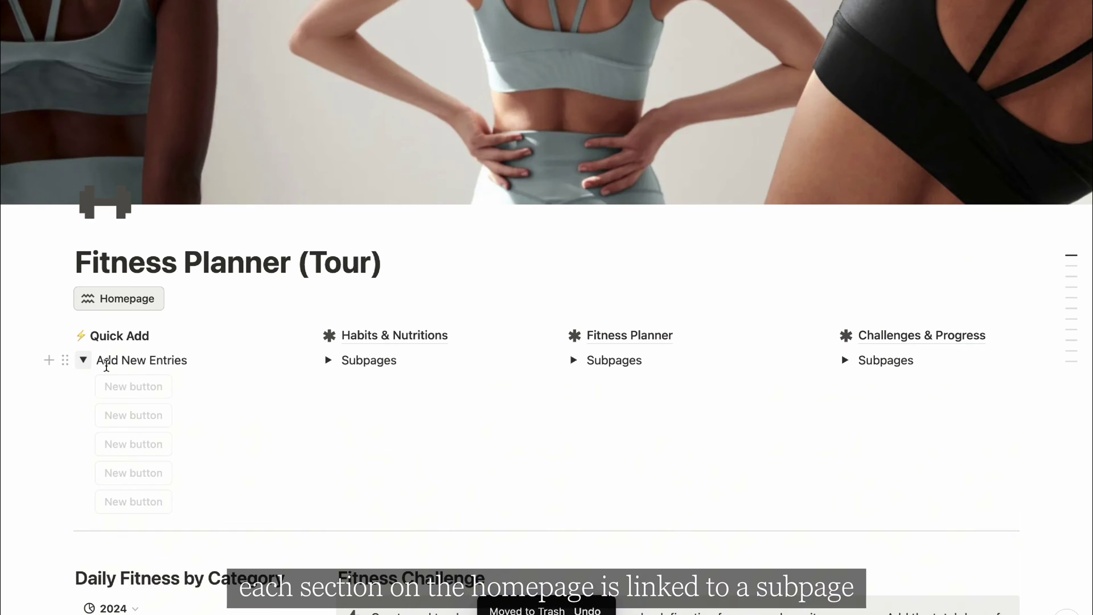
click(328, 364)
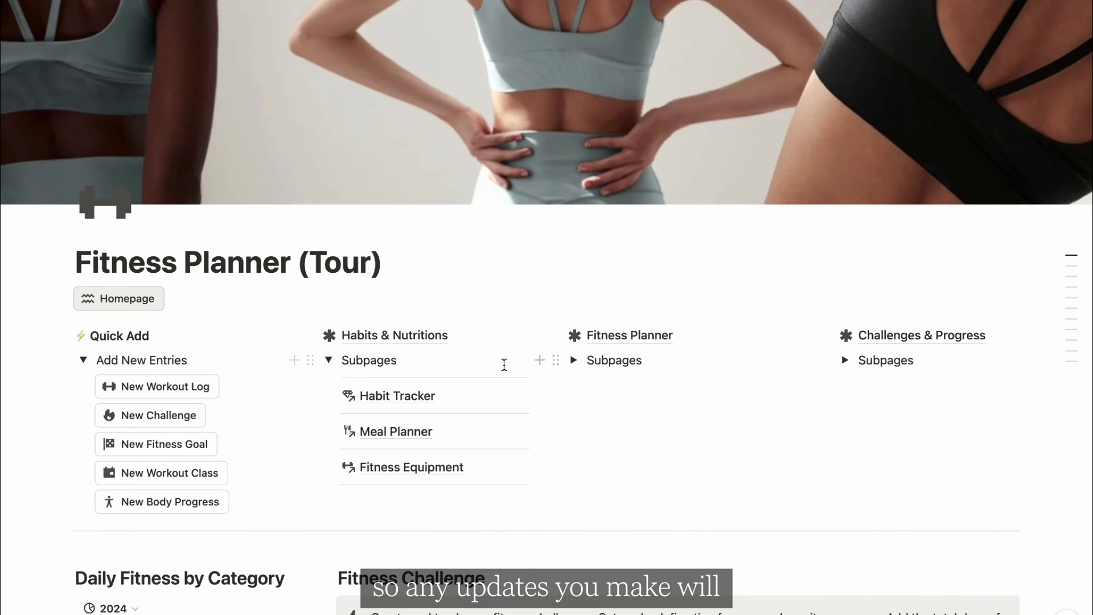
click(573, 360)
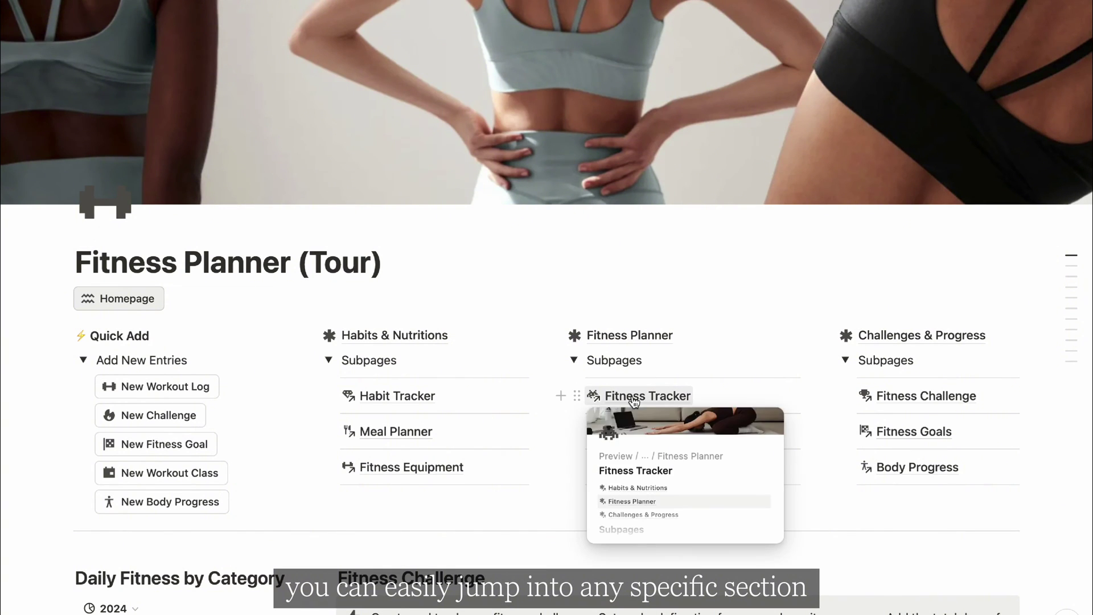
click(636, 397)
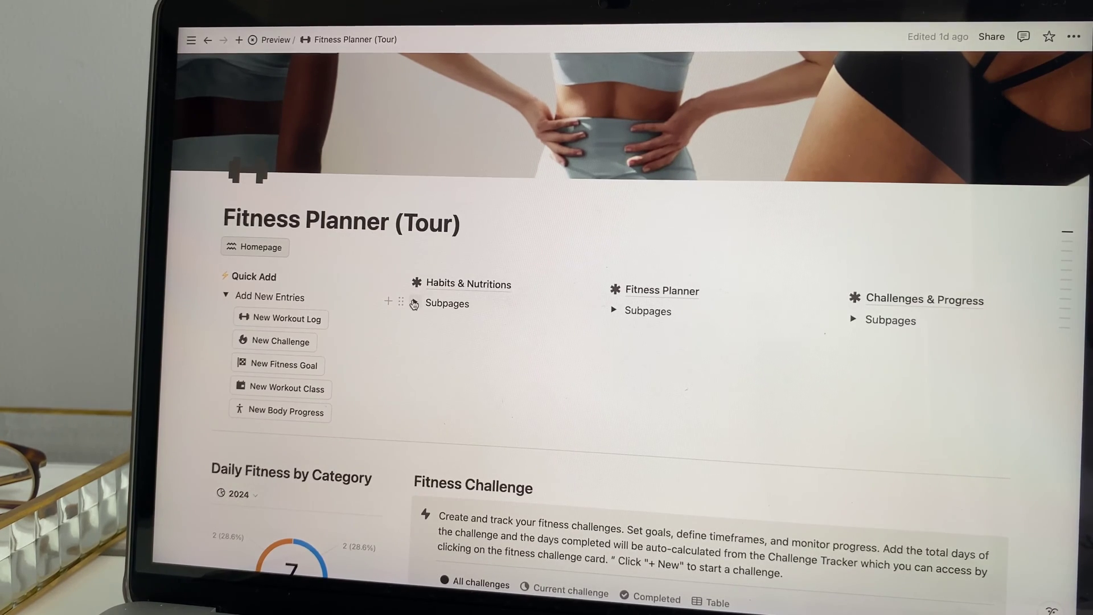
- Add a workout entry named 'Tuesday' on October 15 in the Fitness Tracker calendar
click(414, 302)
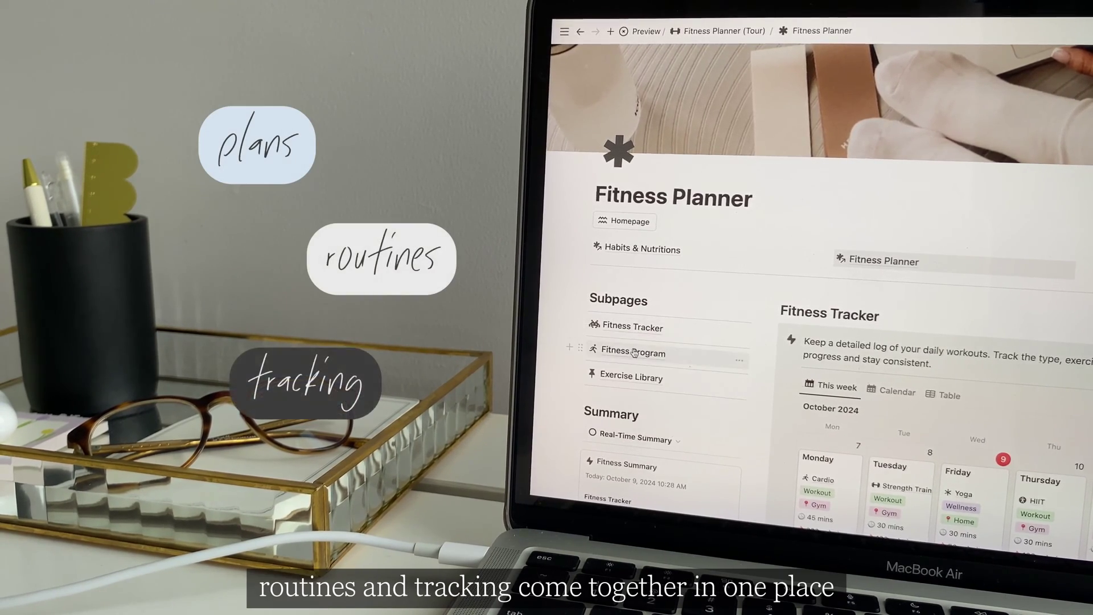
mouse_move(635, 353)
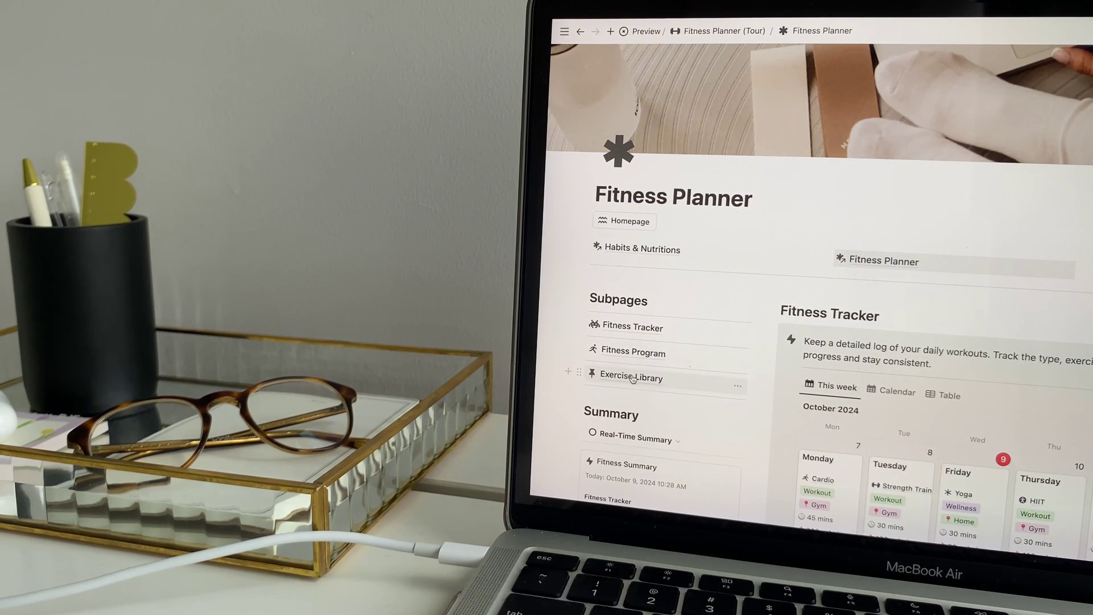
mouse_move(632, 378)
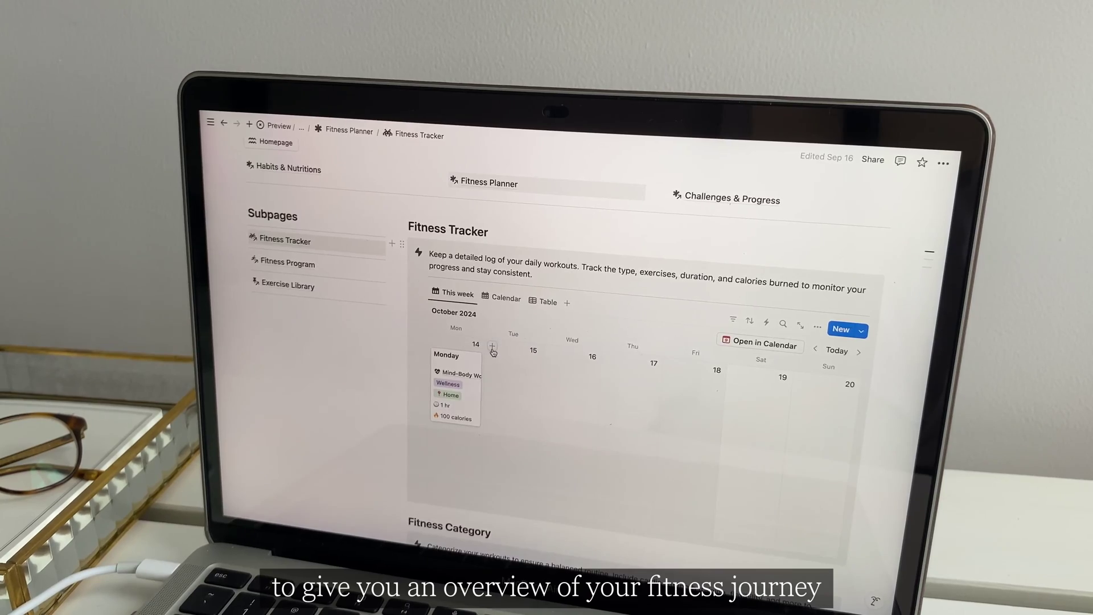
click(493, 346)
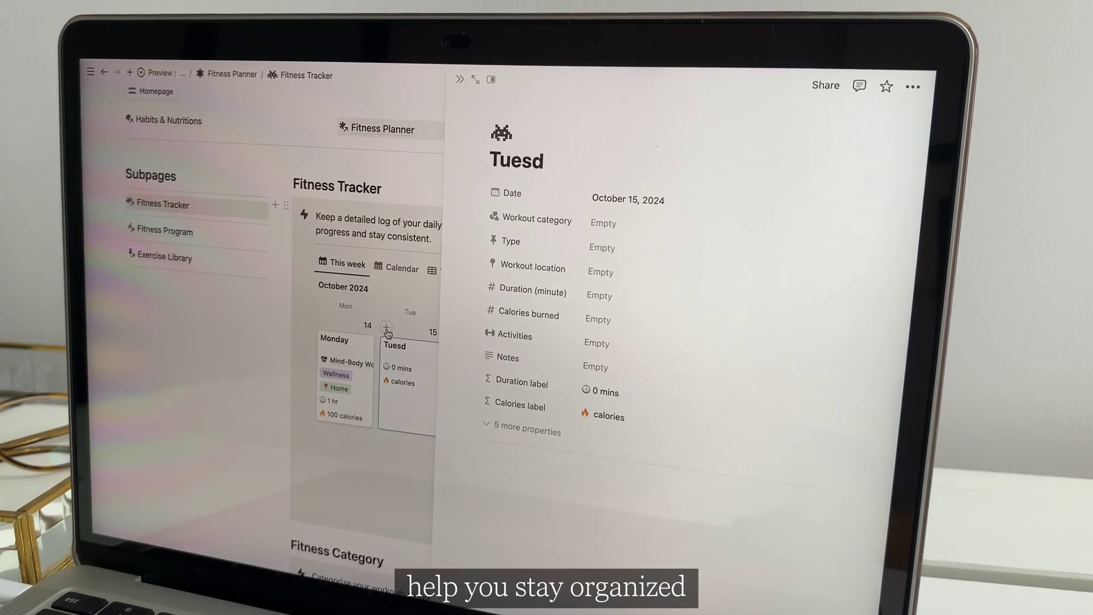
text(Tuesday)
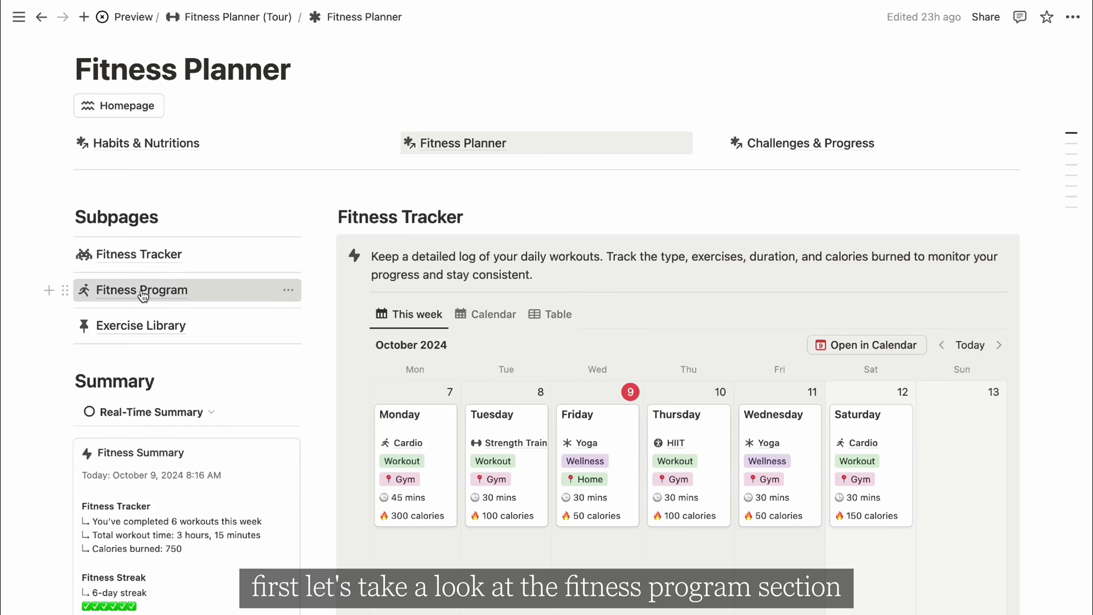
- On Fitness Program, set Tuesday to 7 AM Workout, Strength Training (dumbbells & bodyweight), High intensity
click(142, 293)
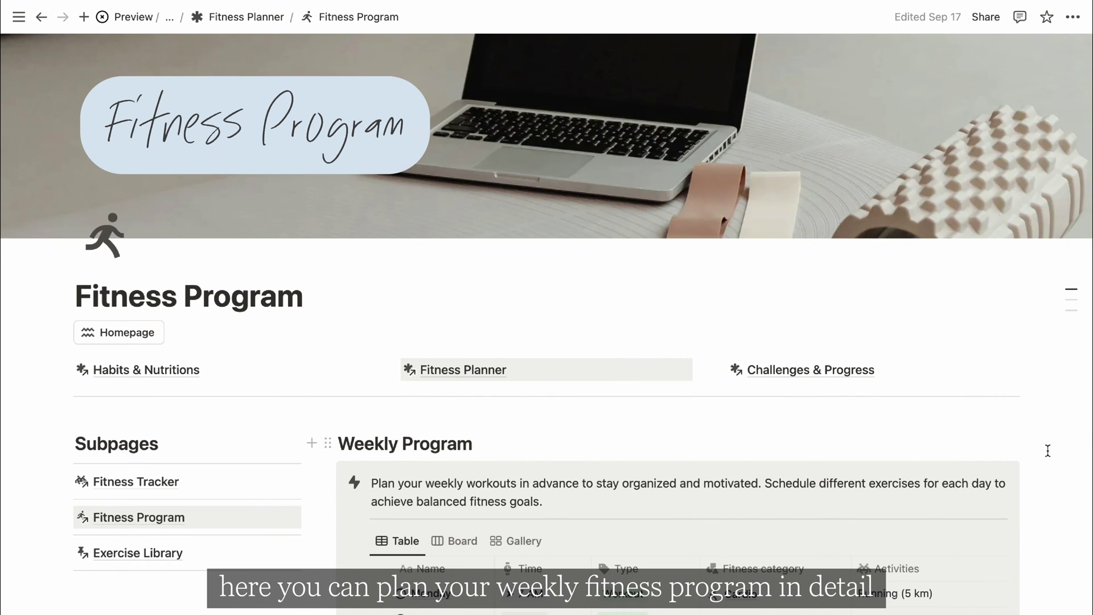
scroll(1048, 450, down, 3)
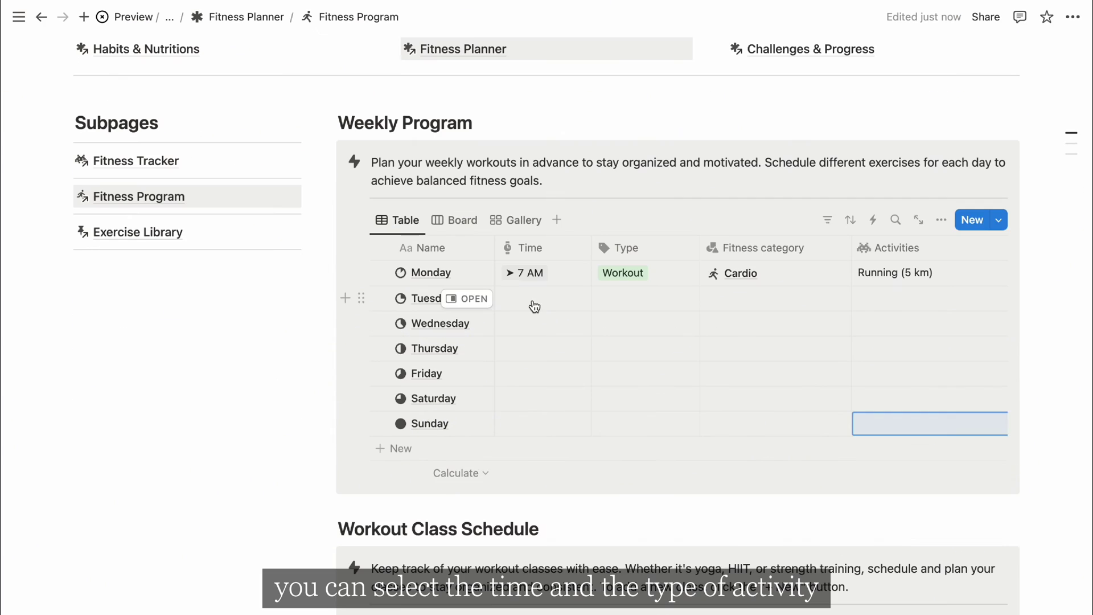
click(532, 302)
click(551, 384)
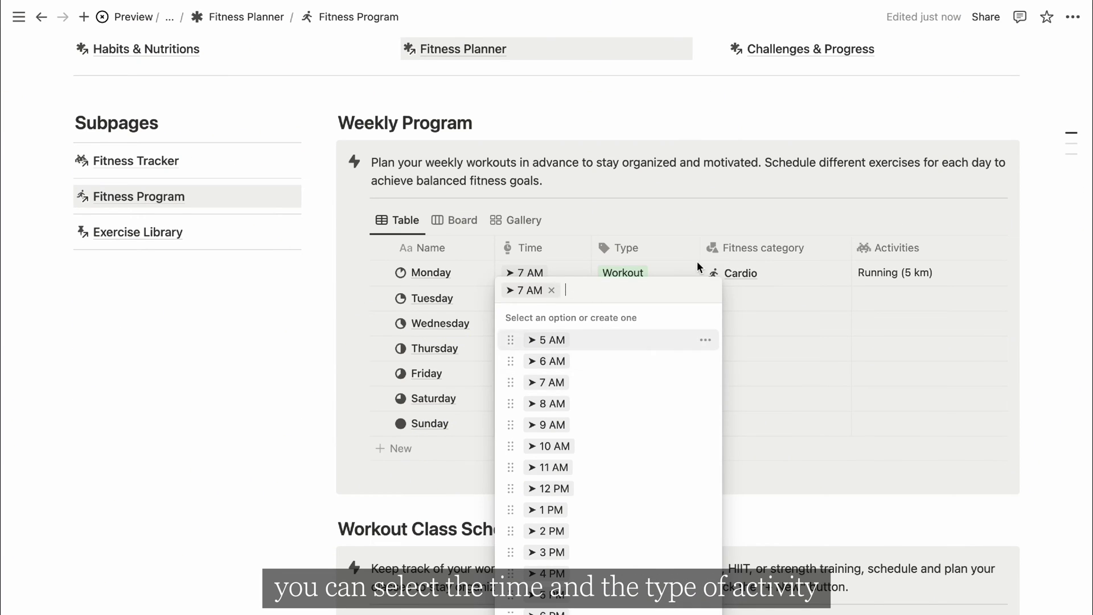
click(637, 302)
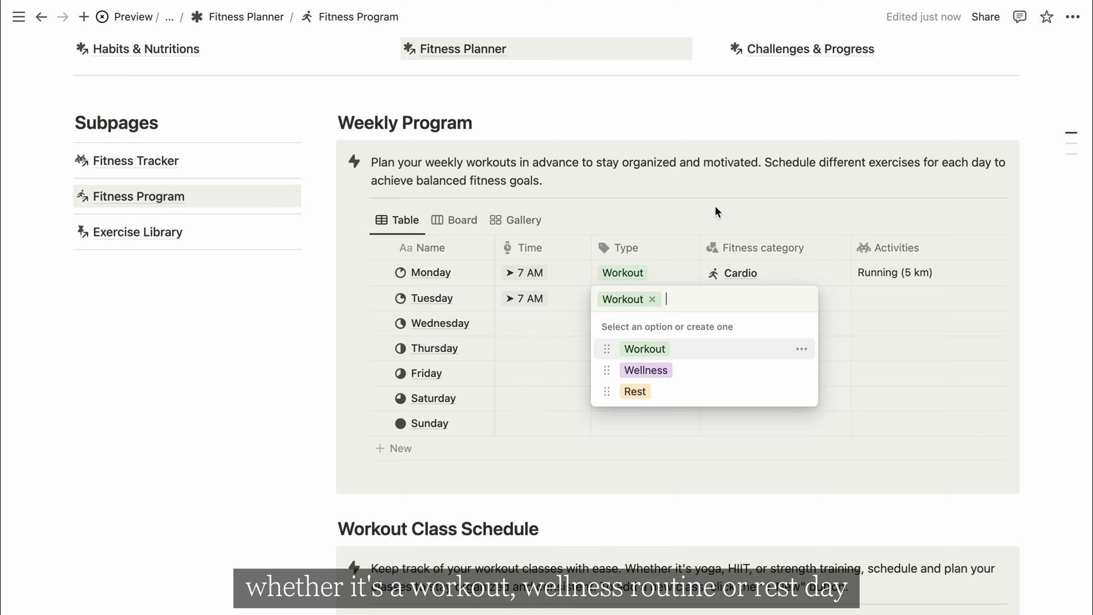
click(740, 299)
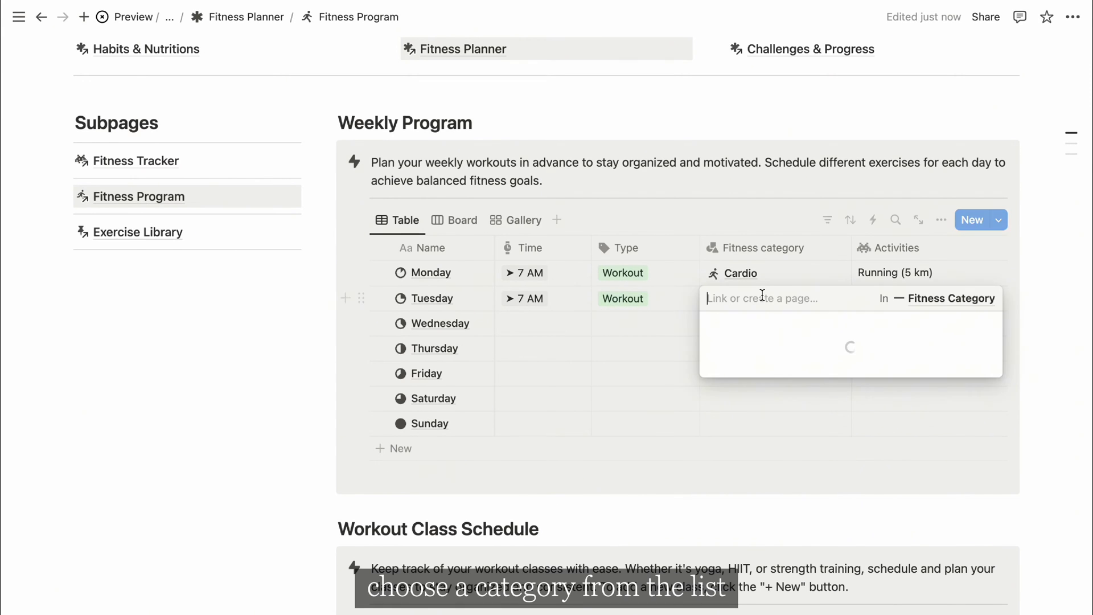
click(735, 515)
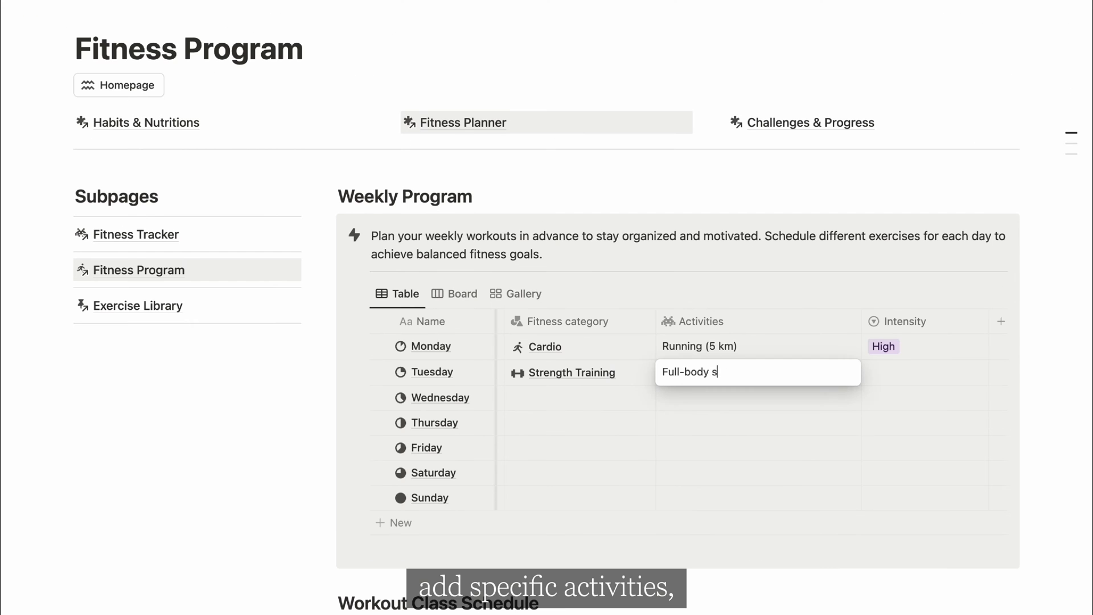
text(trength (dumbbells & bodyweight))
click(902, 377)
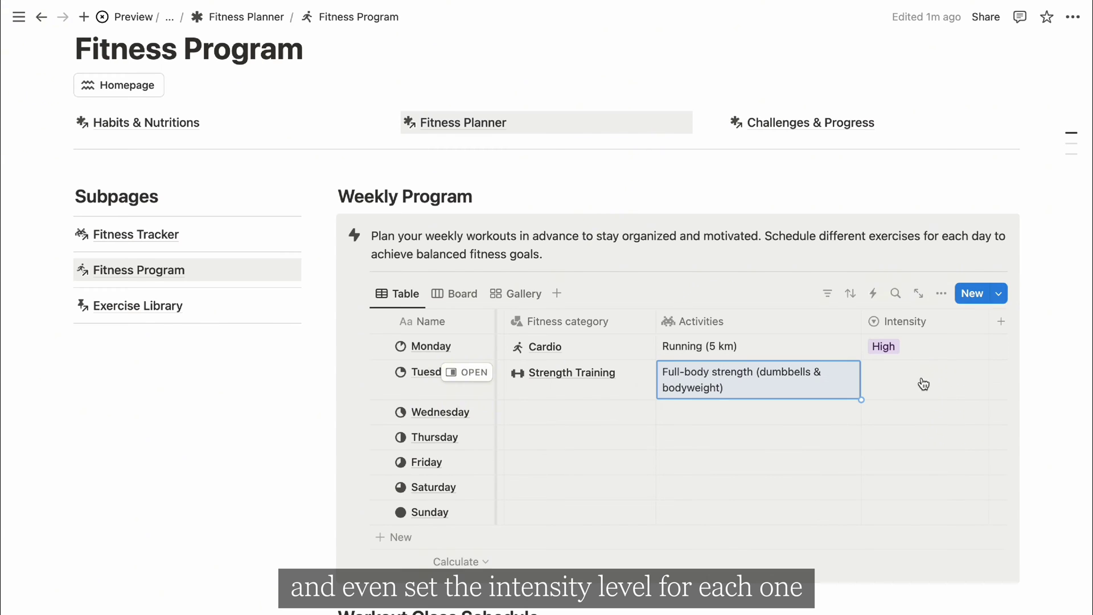
click(901, 421)
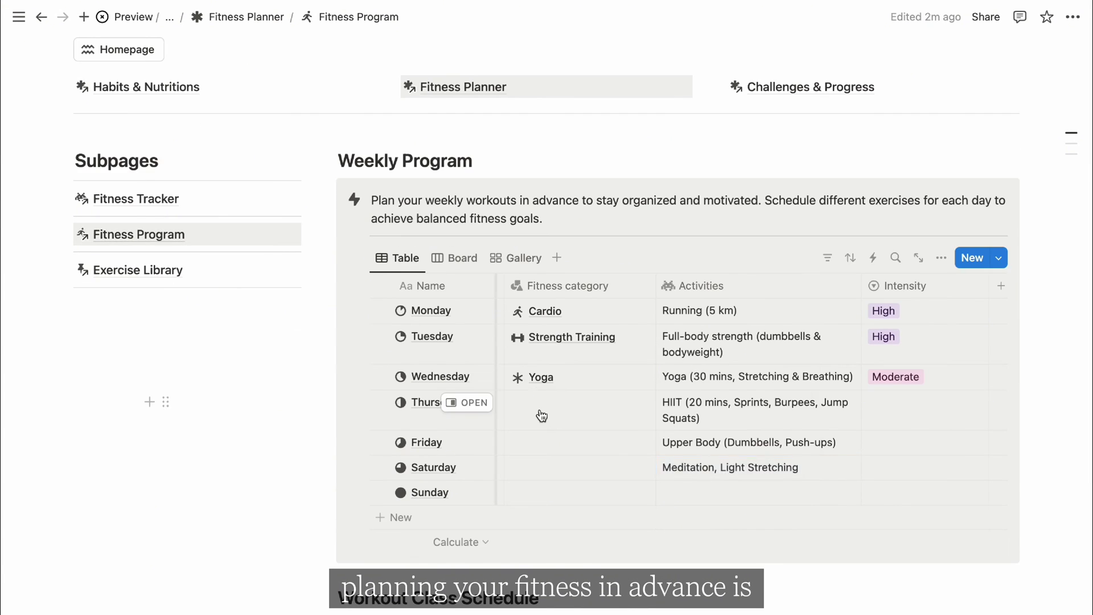
- Set Thursday's fitness category to HIIT and Wednesday's type to Wellness
click(546, 404)
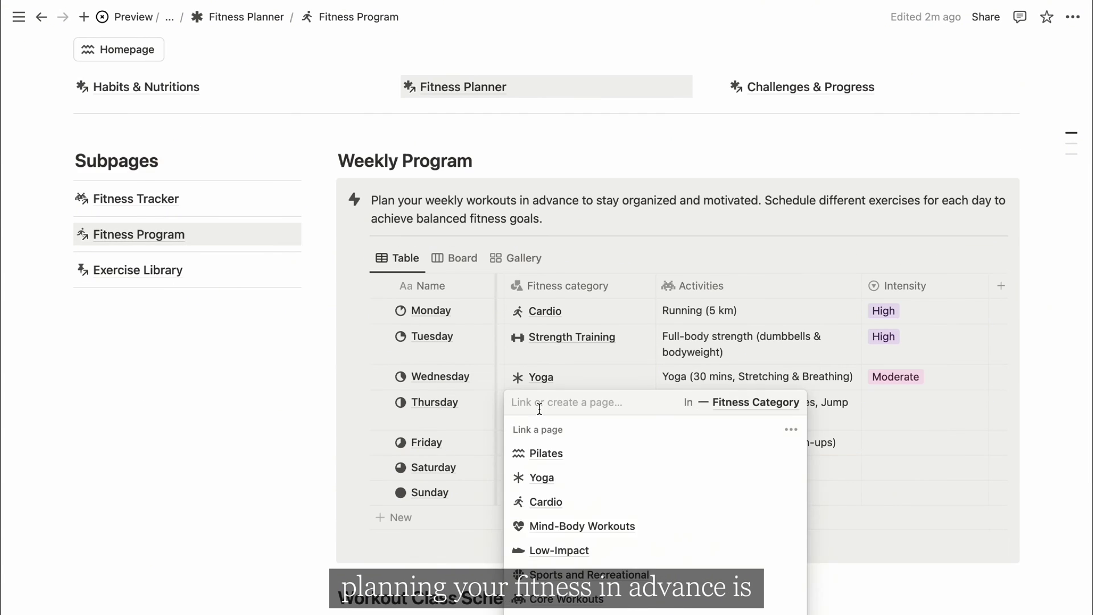
key(Escape)
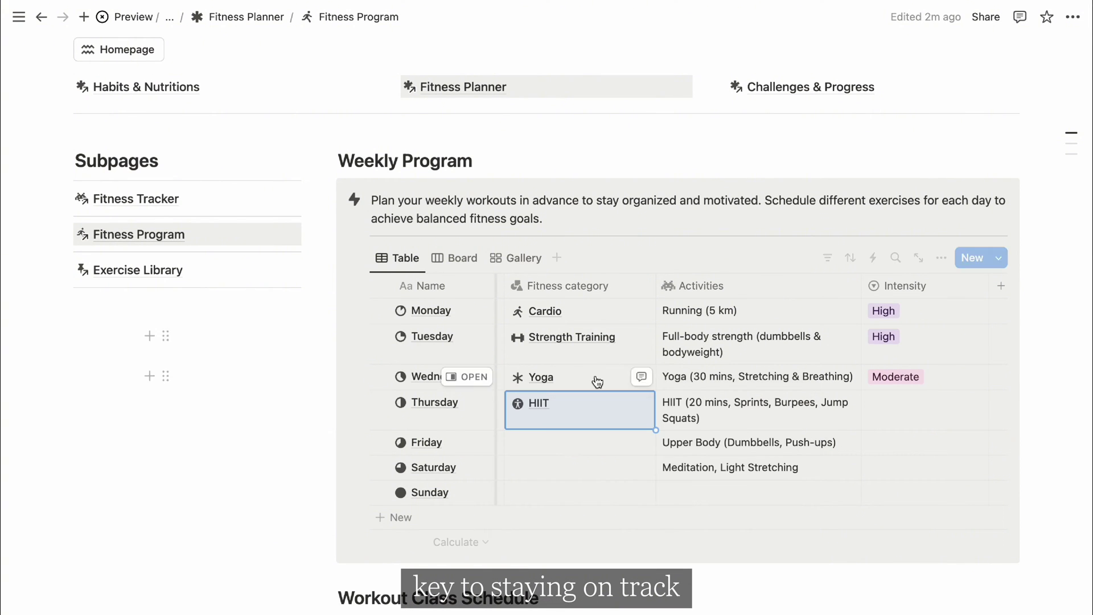
click(547, 451)
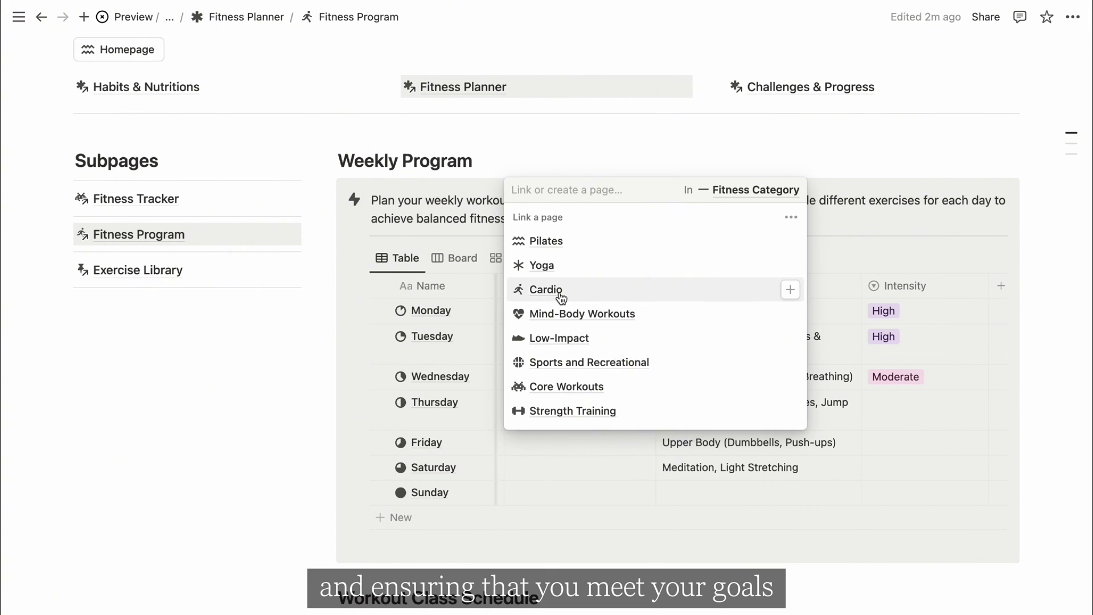
scroll(560, 297, down, 1)
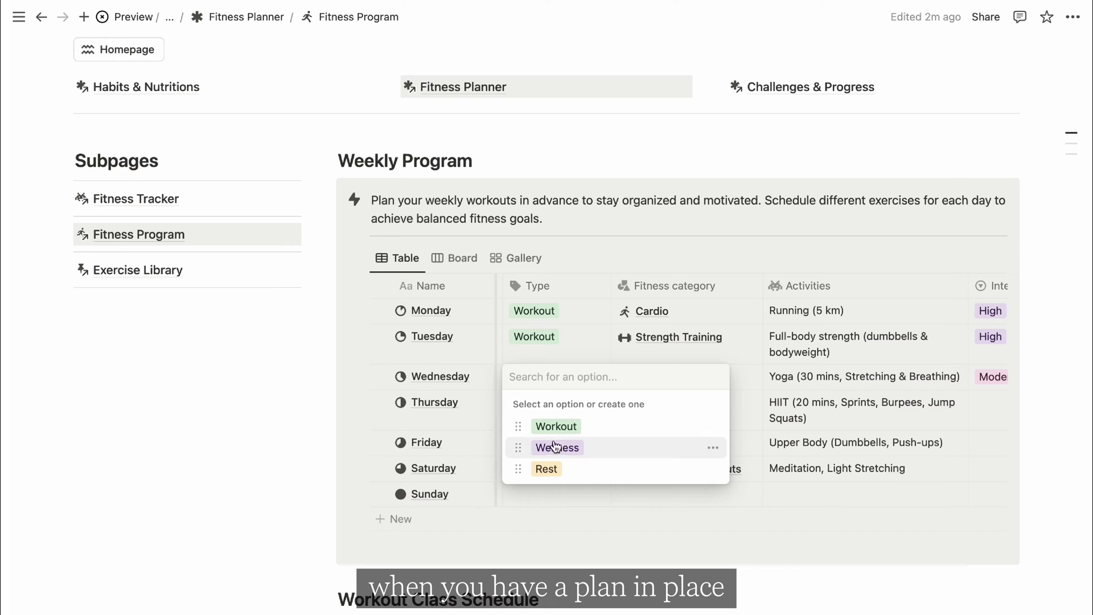
click(557, 447)
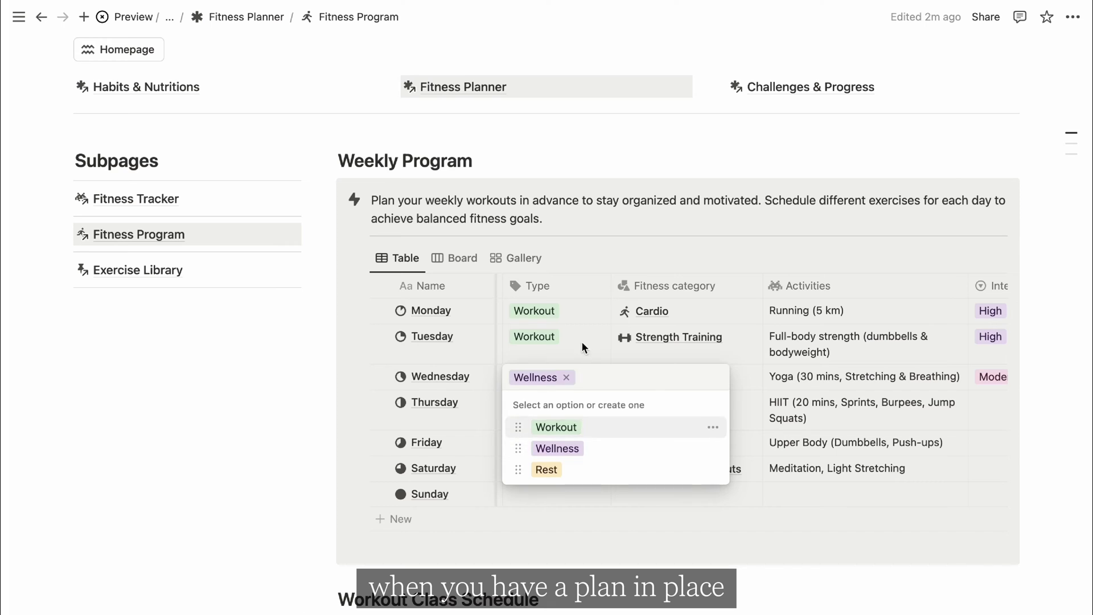
key(Escape)
- Set Thursday and Friday types to Workout and give Sunday the 'Rest day' activity
click(556, 400)
click(555, 451)
key(Escape)
click(548, 442)
click(558, 488)
key(Escape)
click(556, 464)
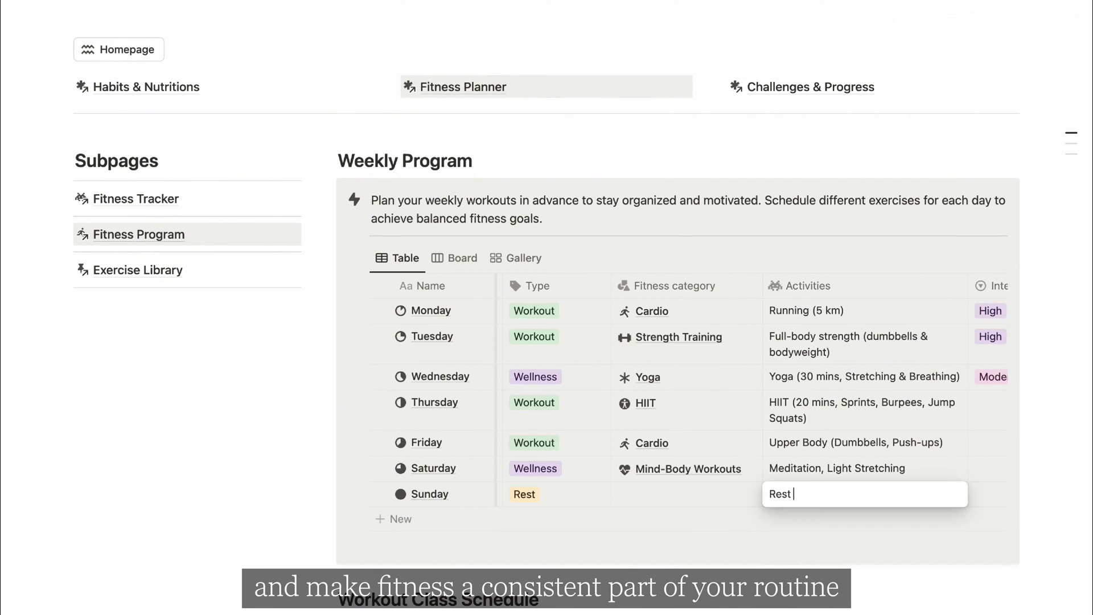
text(day)
key(Escape)
scroll(939, 432, right, 3)
- Add a new class on October 9 titled with the yoga emoji
click(911, 406)
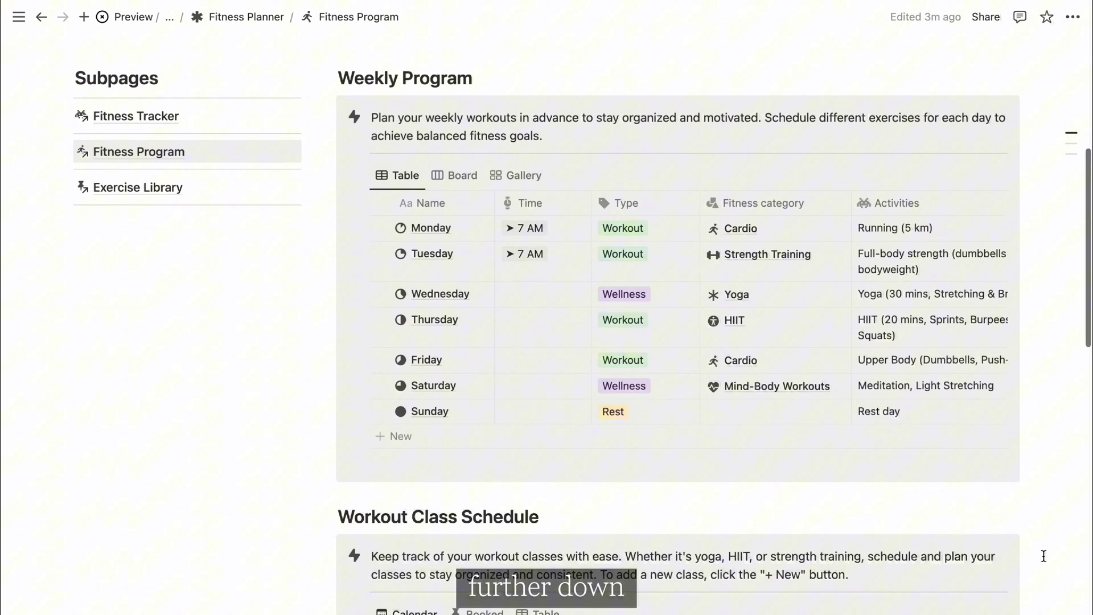
scroll(1043, 555, down, 3)
scroll(1043, 556, down, 5)
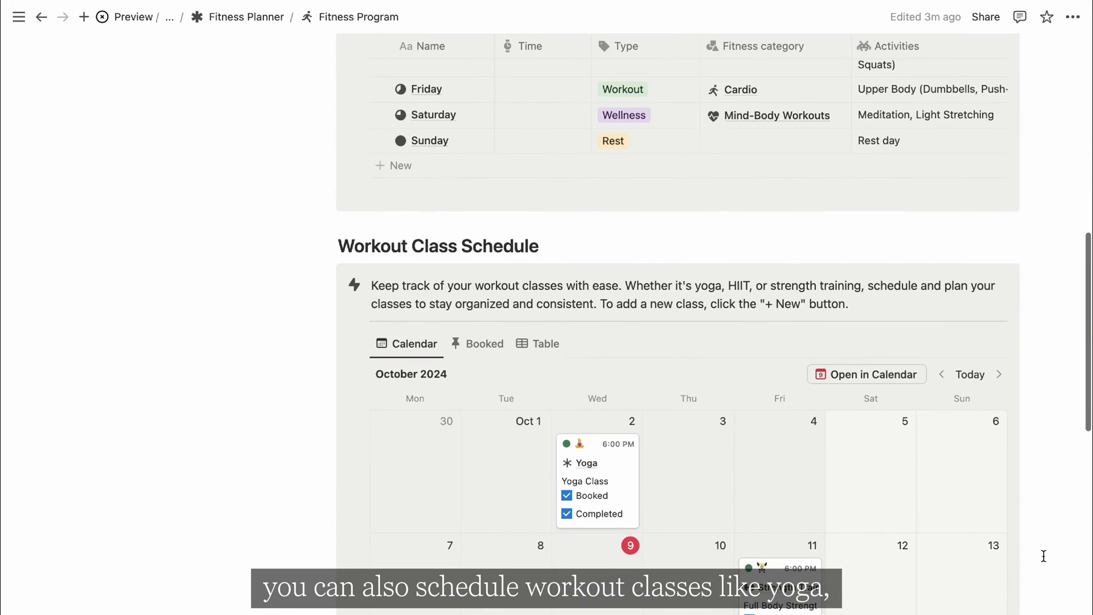
scroll(1043, 556, down, 3)
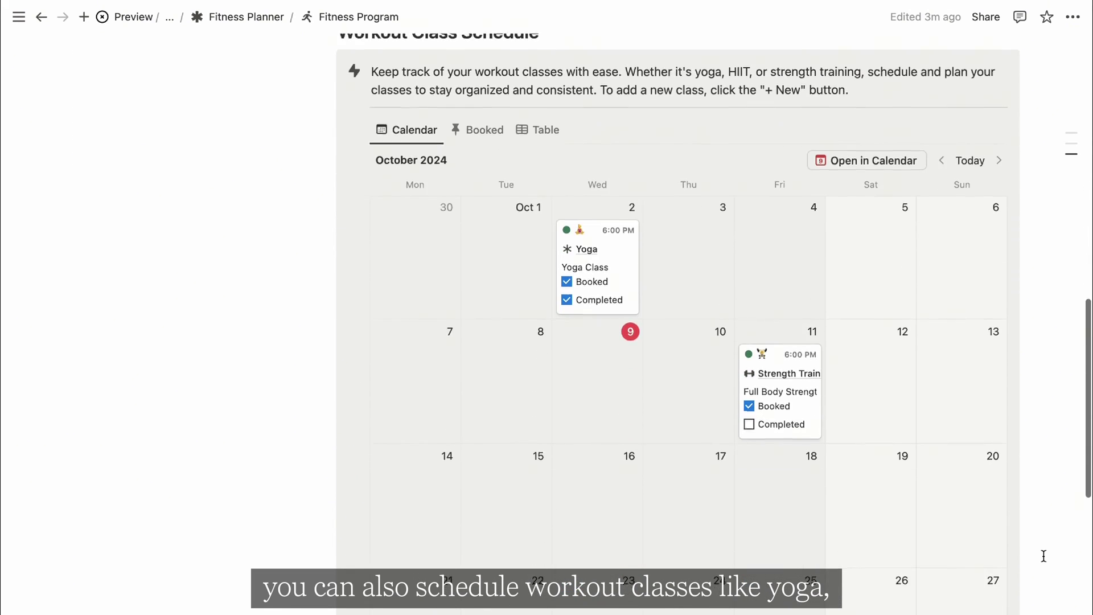
scroll(1043, 556, up, 1)
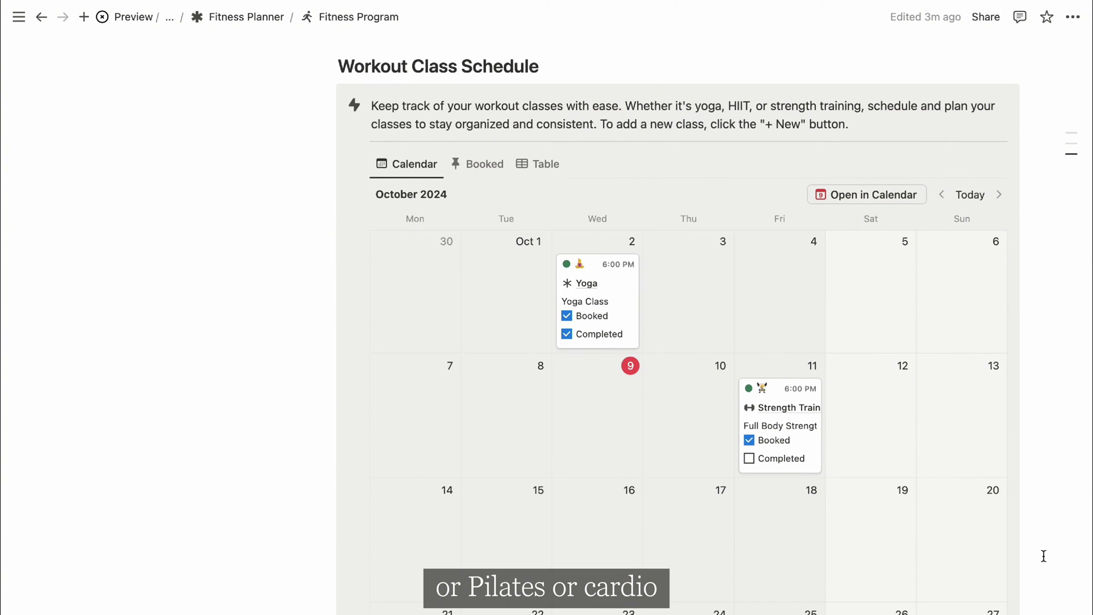
click(564, 366)
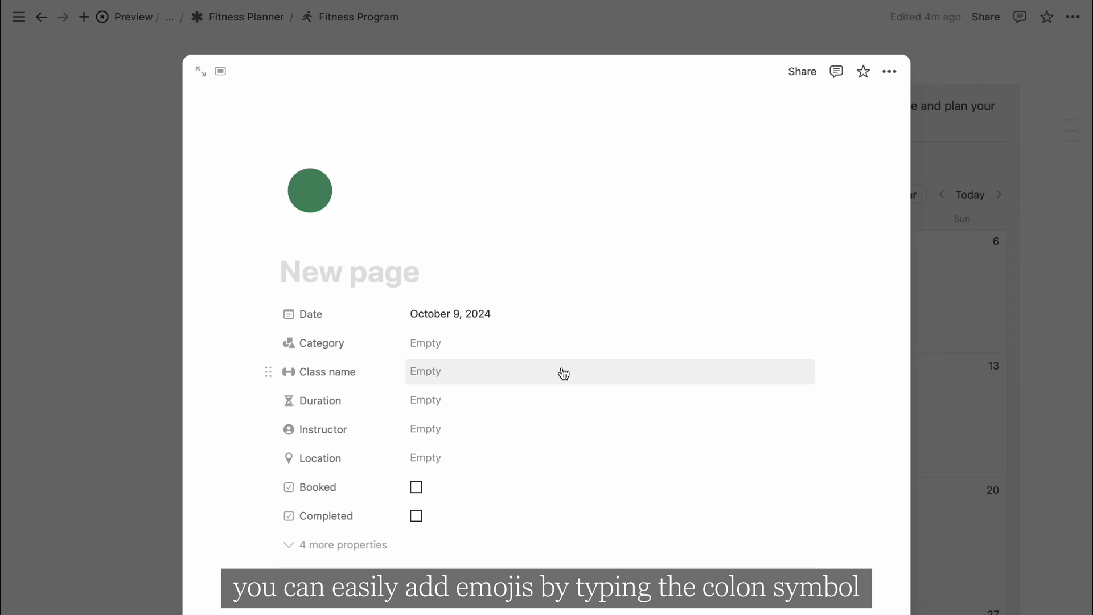
text(:yoga)
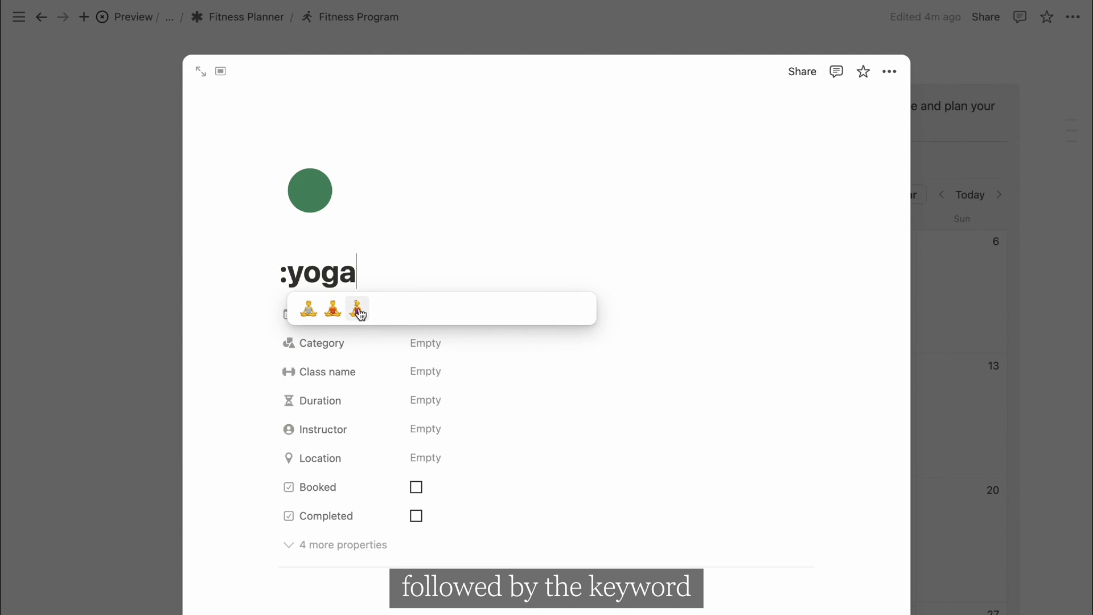
click(358, 308)
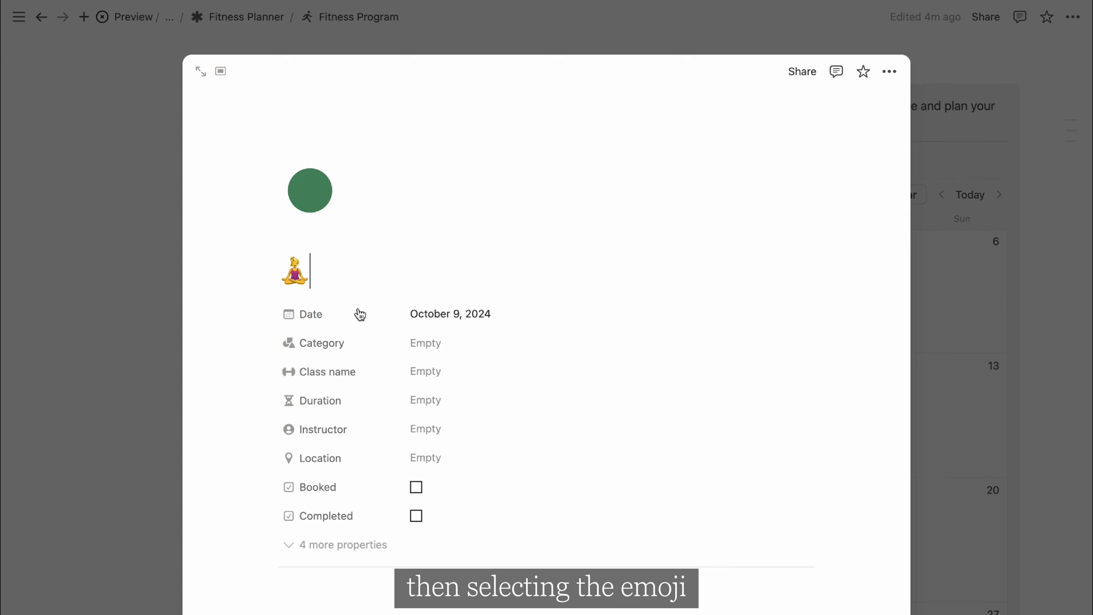
- Set the class time to 5:00 PM and its category to Yoga
click(464, 314)
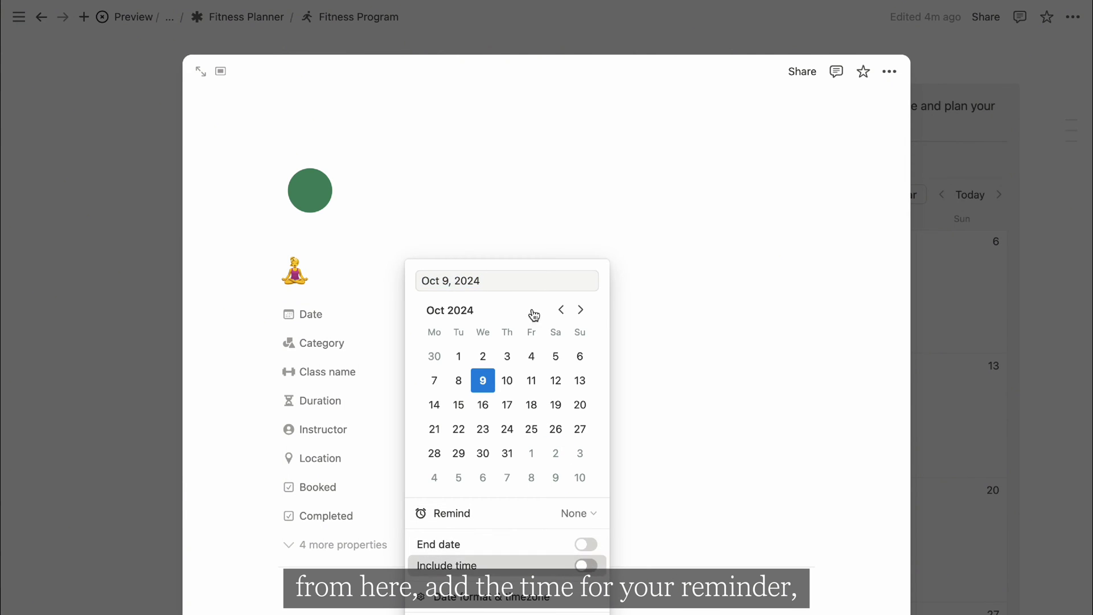
key(BackSpace)
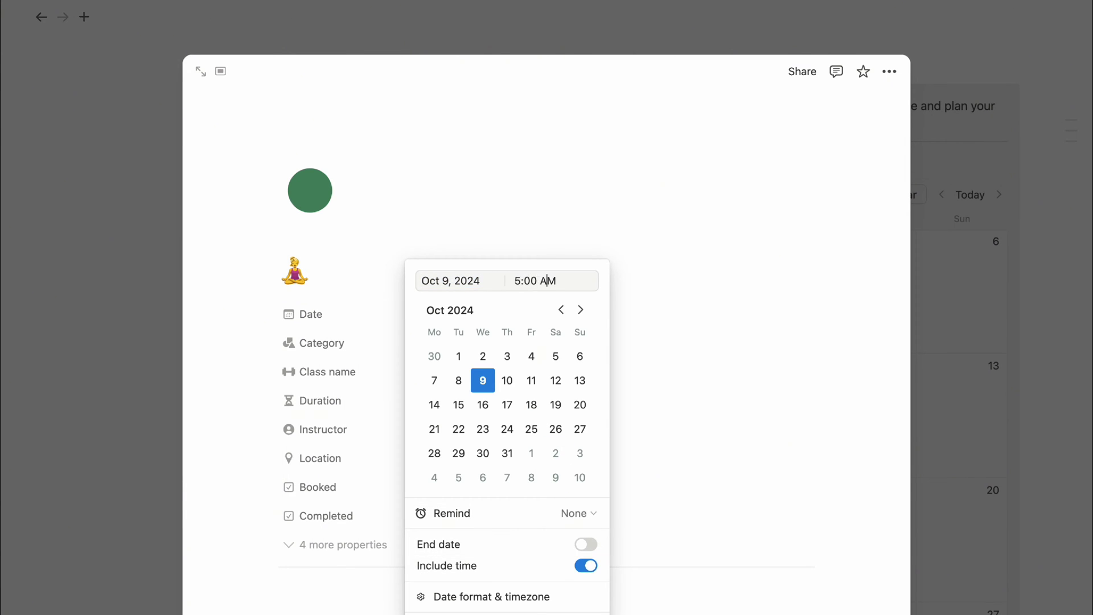
text(P)
key(Return)
click(434, 339)
click(441, 416)
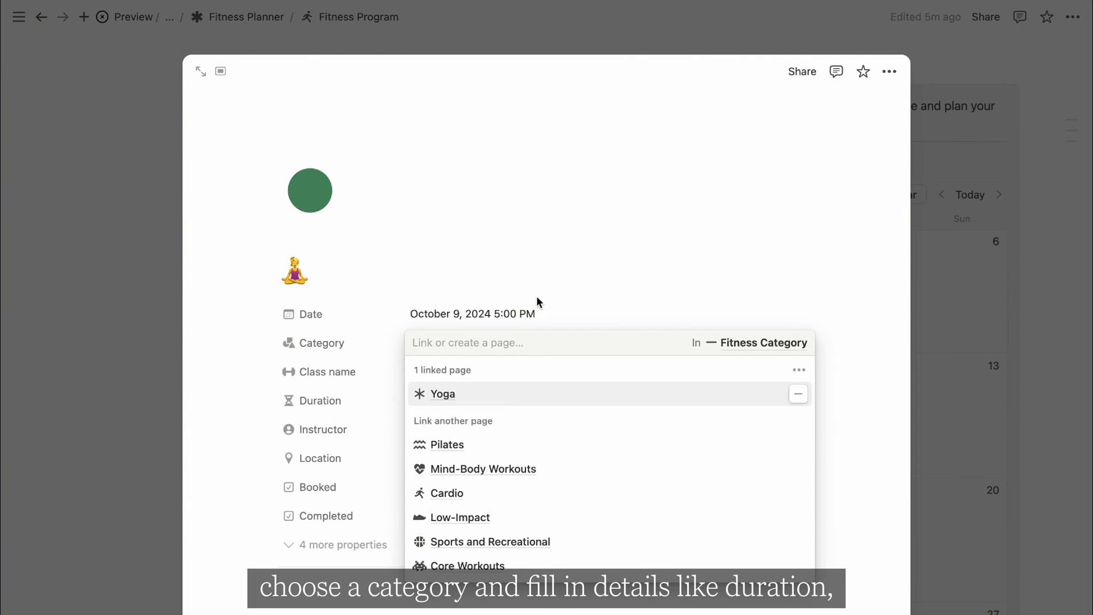
key(Escape)
- Set the class duration to 60 minutes and mark it completed
click(485, 400)
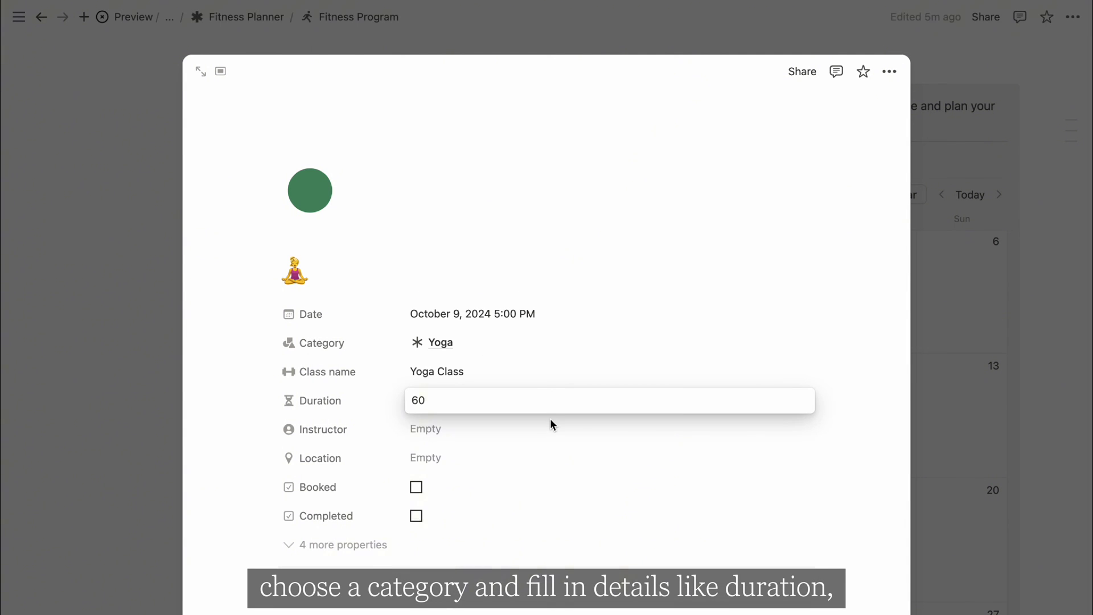
text(60 minutes)
key(Return)
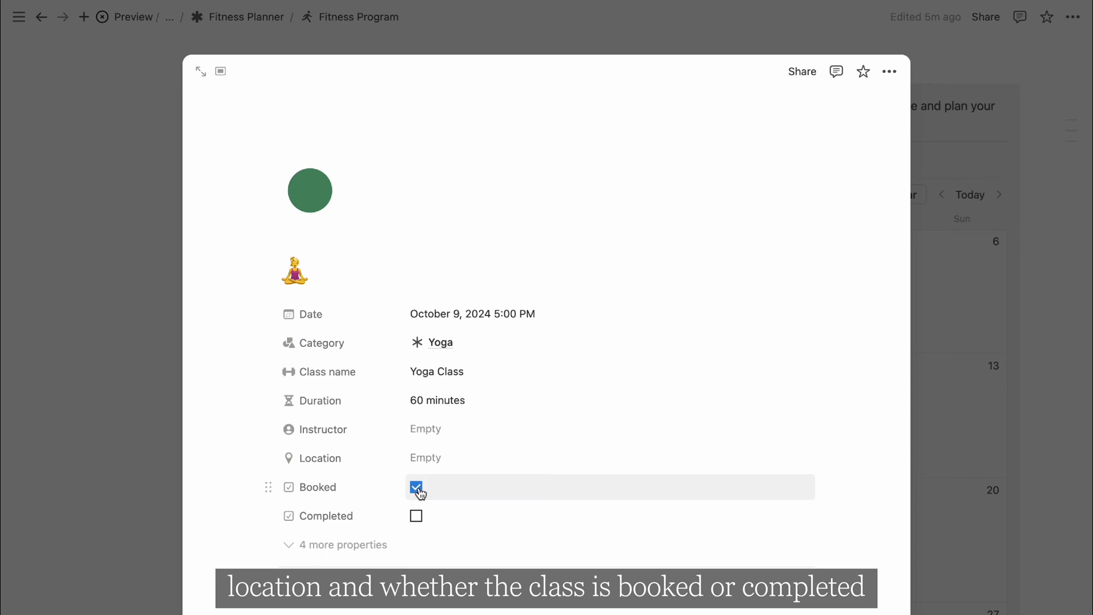
click(416, 516)
click(1032, 455)
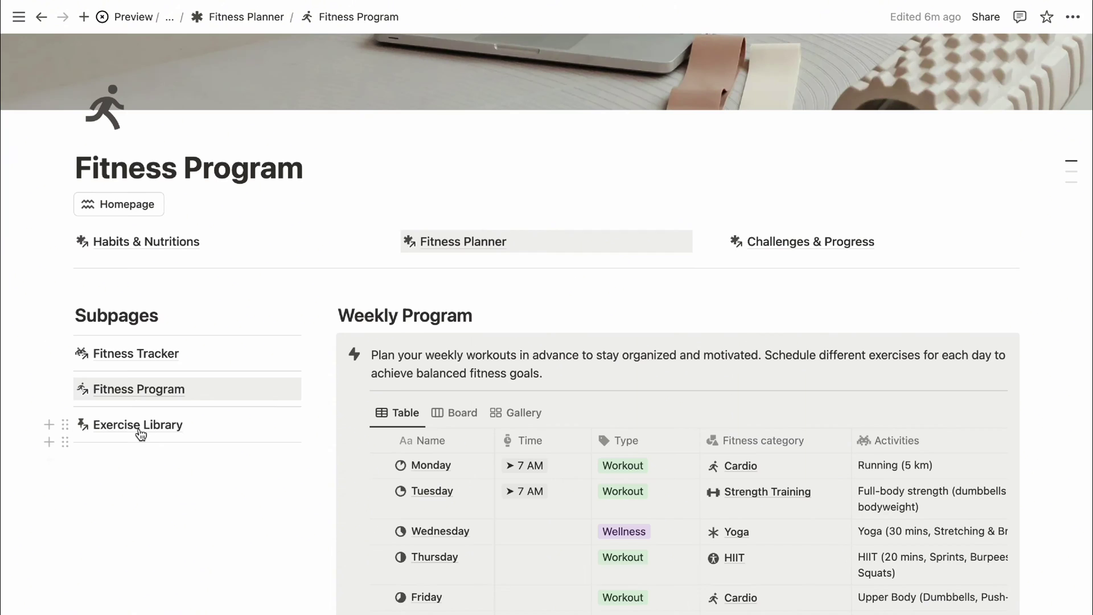
- Open the Exercise Library and browse the Under 30 min and By instructor workout views
click(139, 426)
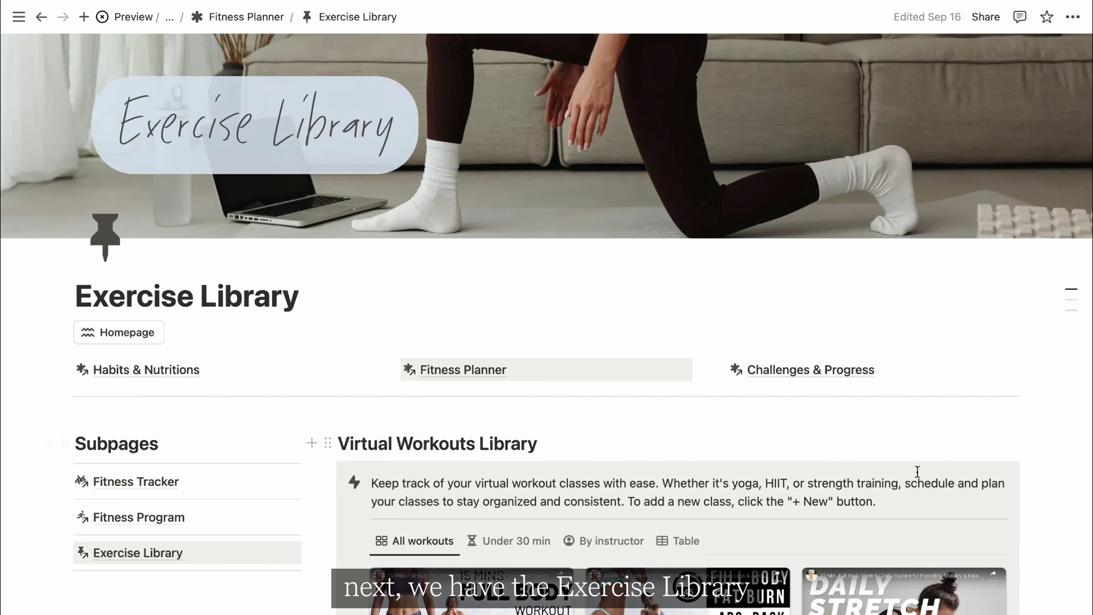
scroll(1048, 522, down, 2)
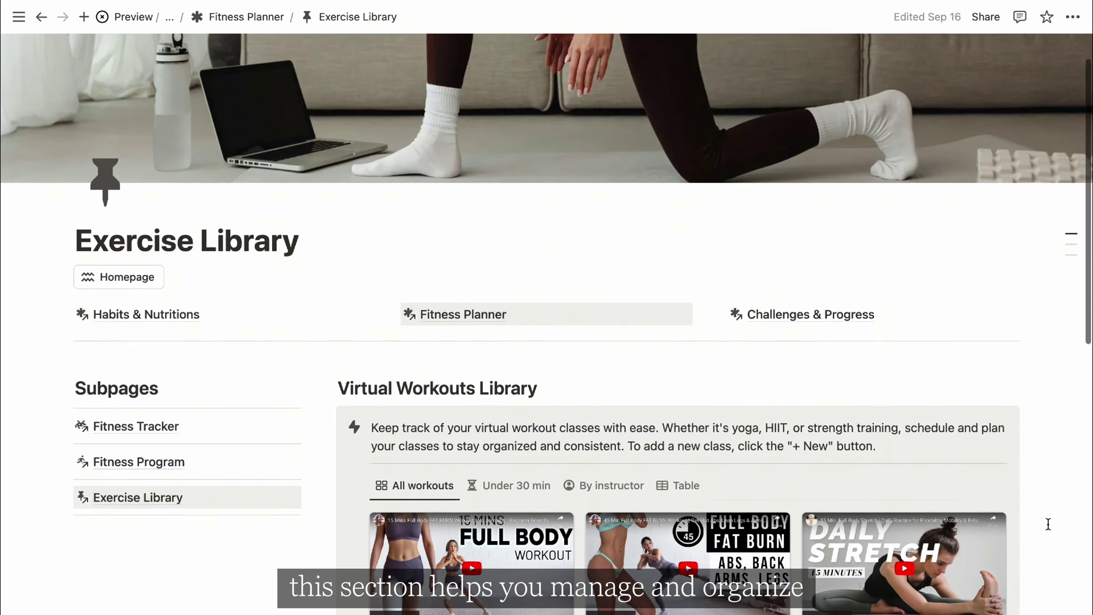
scroll(1047, 524, down, 4)
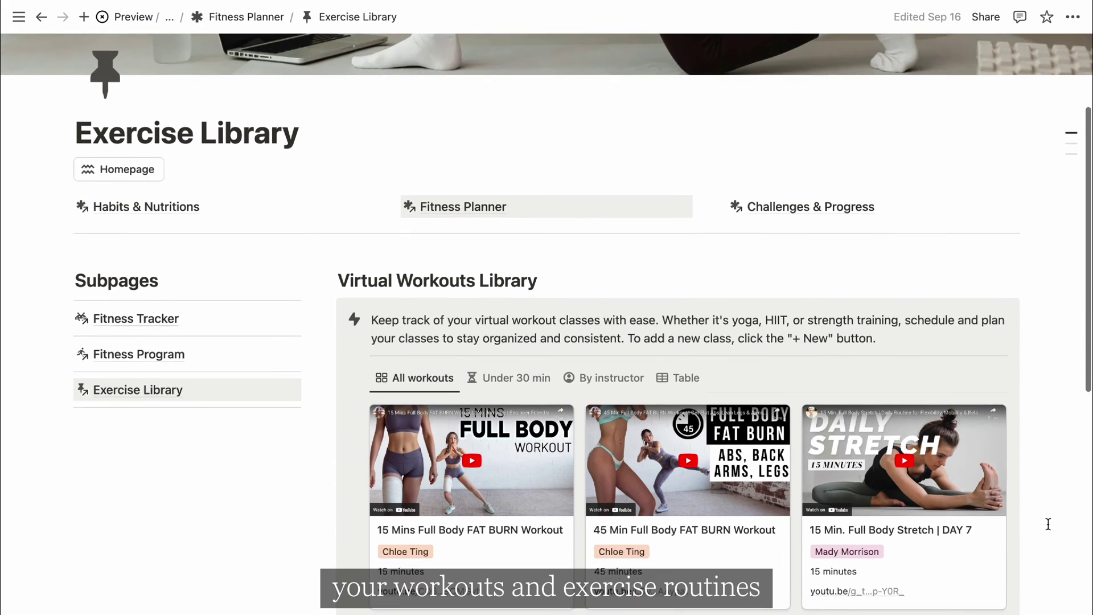
scroll(1047, 524, down, 2)
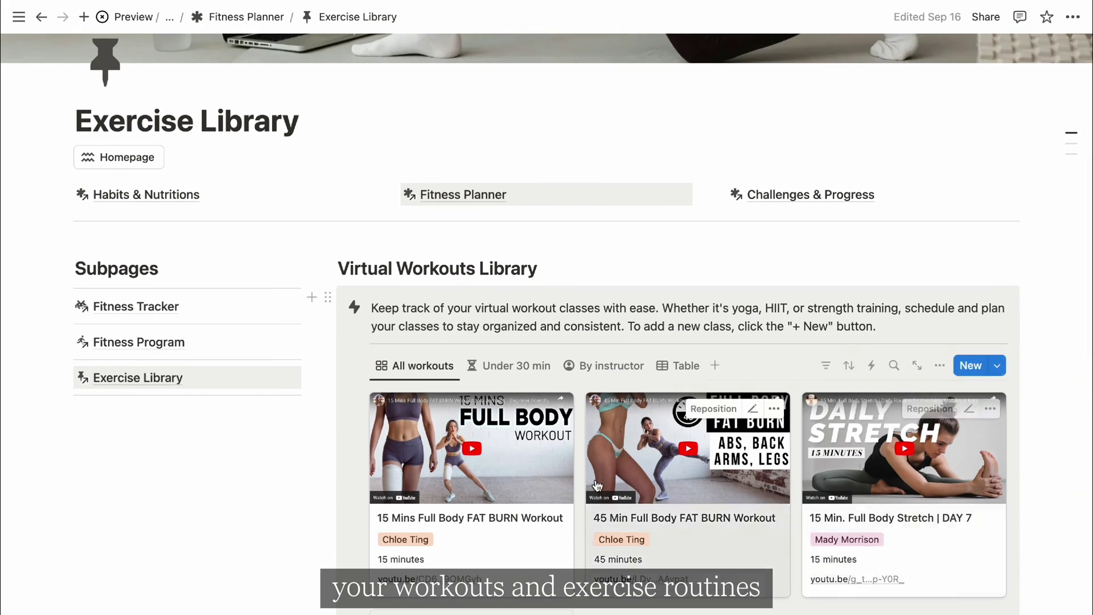
click(503, 378)
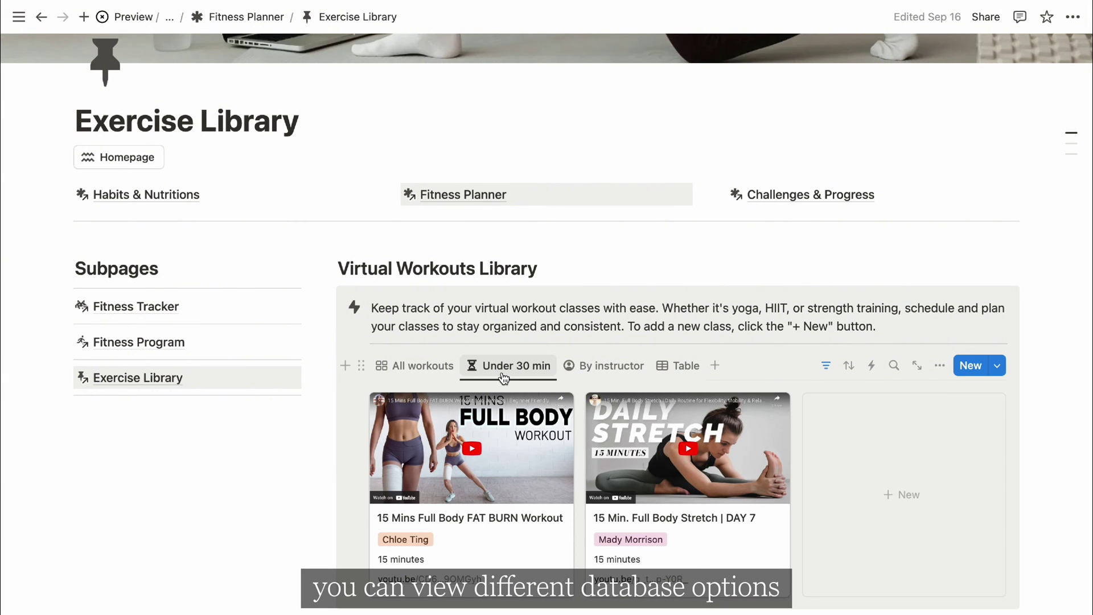
click(609, 370)
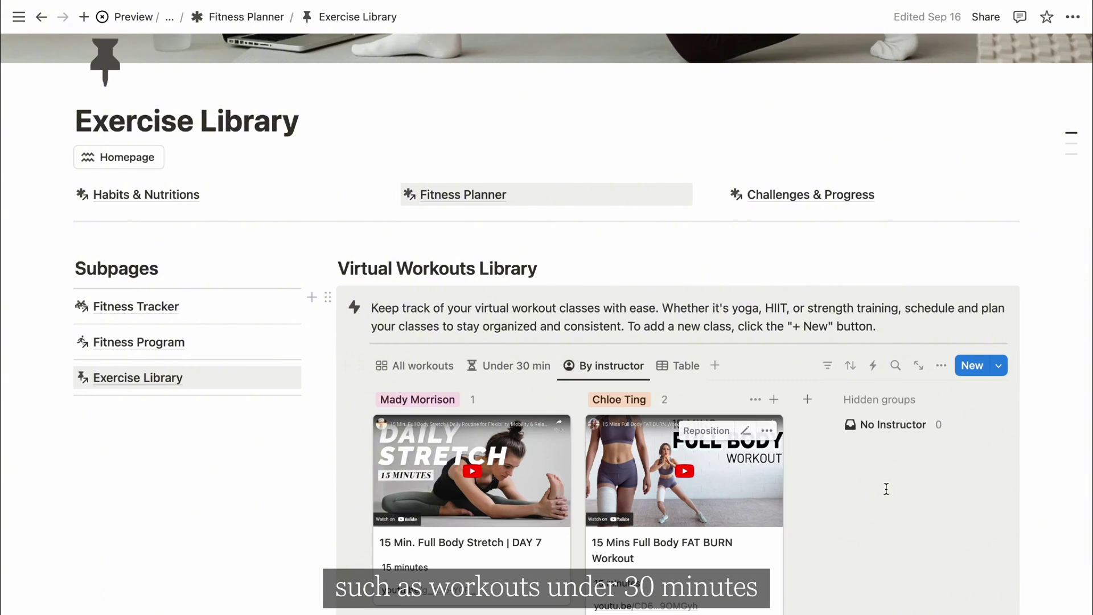
scroll(885, 490, down, 5)
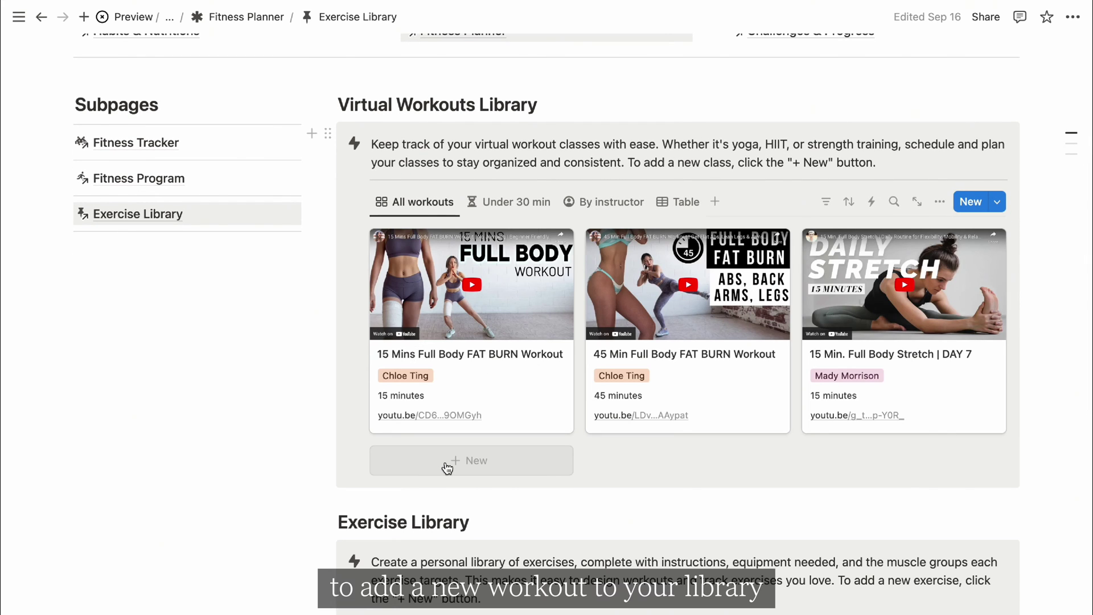
- Create a '10-min Abs' workout with a new instructor tag and a 10 minute duration
click(448, 468)
text(10-min Abs workout)
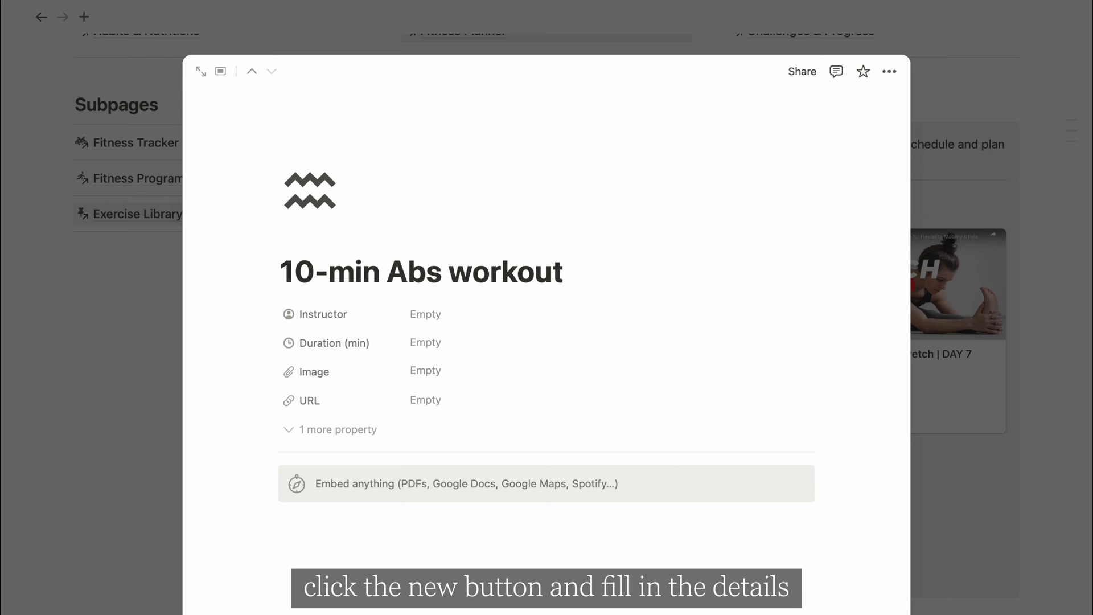
click(425, 313)
text(Madd)
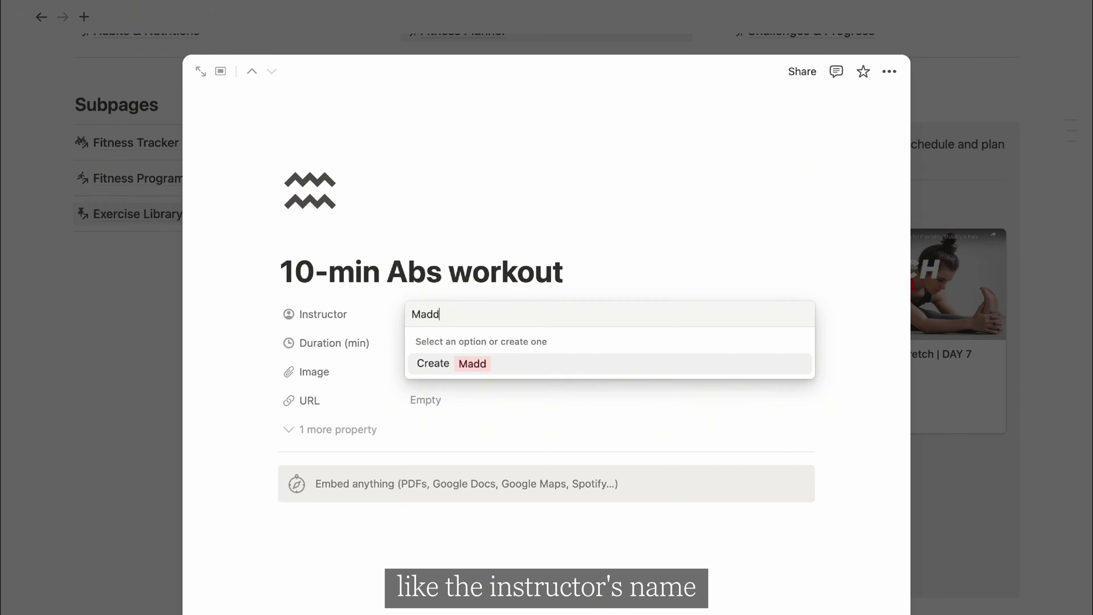
text(ie)
key(Return)
click(430, 340)
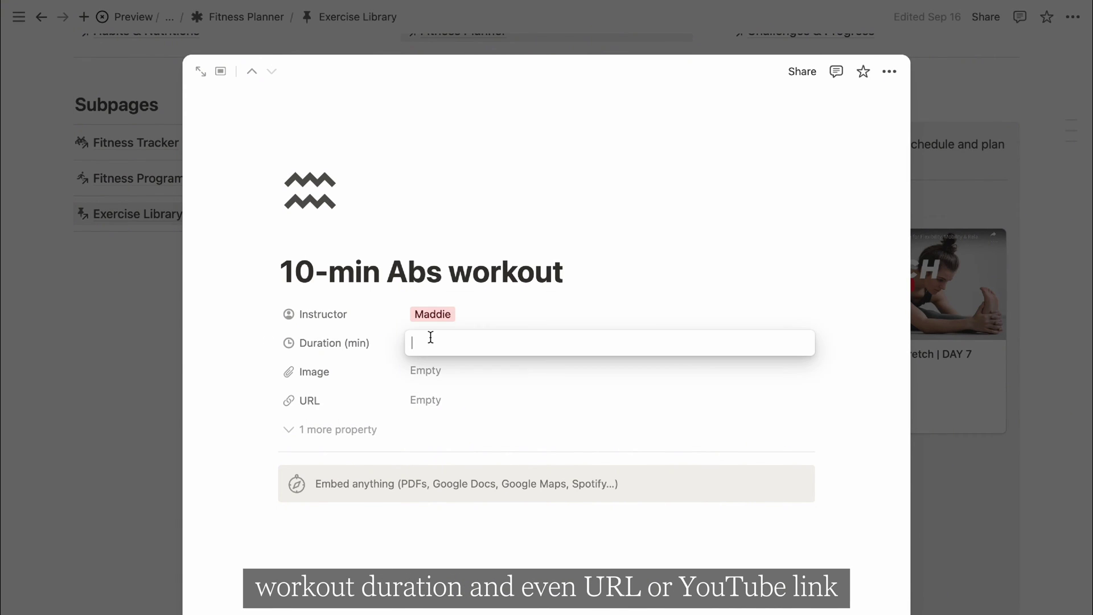
text(10 minute)
- Add the YouTube link as the workout URL and embed the video in the page
click(446, 397)
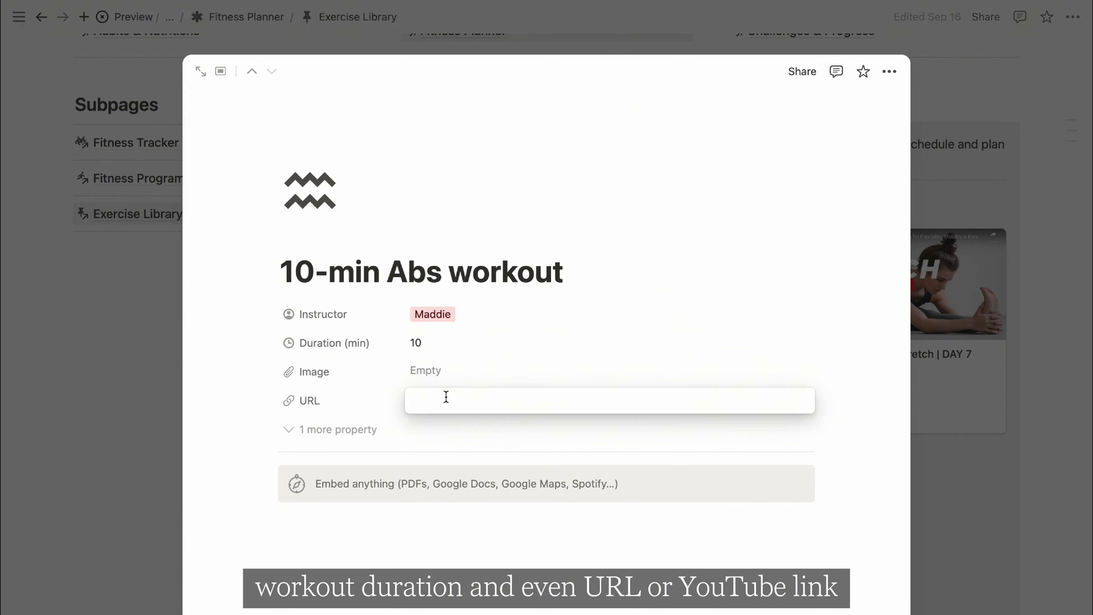
key(Return)
click(370, 487)
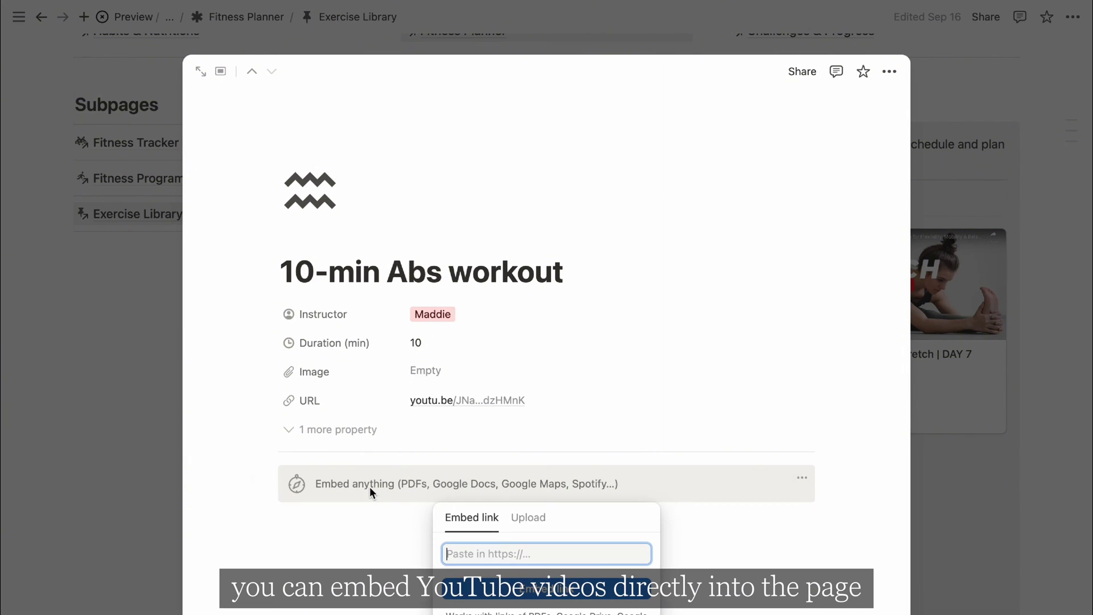
click(561, 586)
scroll(845, 520, down, 3)
- Add a Plank exercise to the Exercise Library with Shoulders added to its muscle groups
key(Escape)
scroll(1031, 463, down, 10)
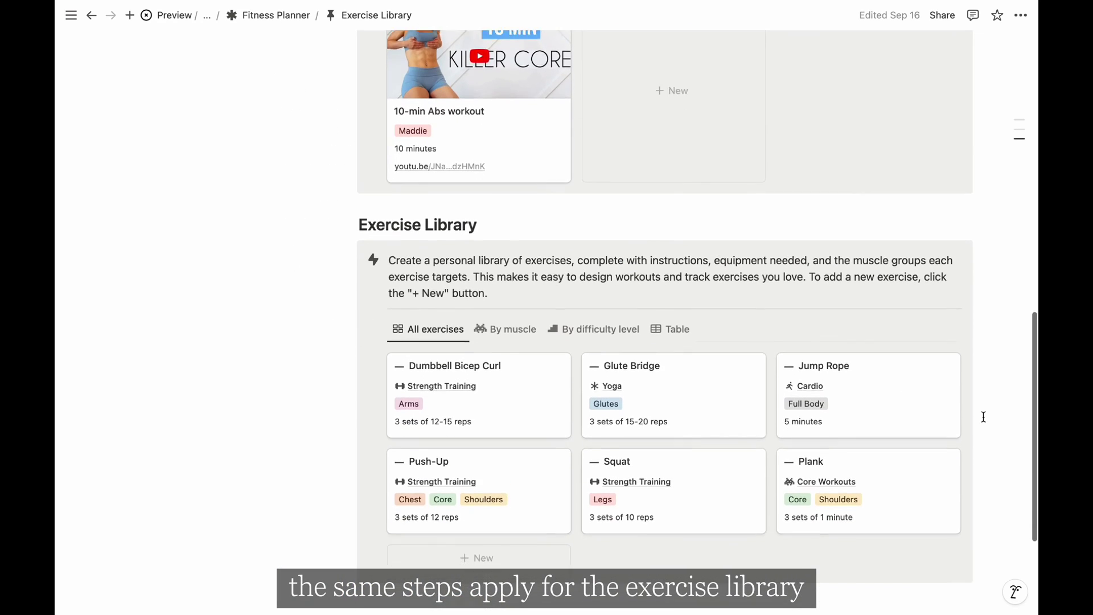
scroll(983, 417, down, 5)
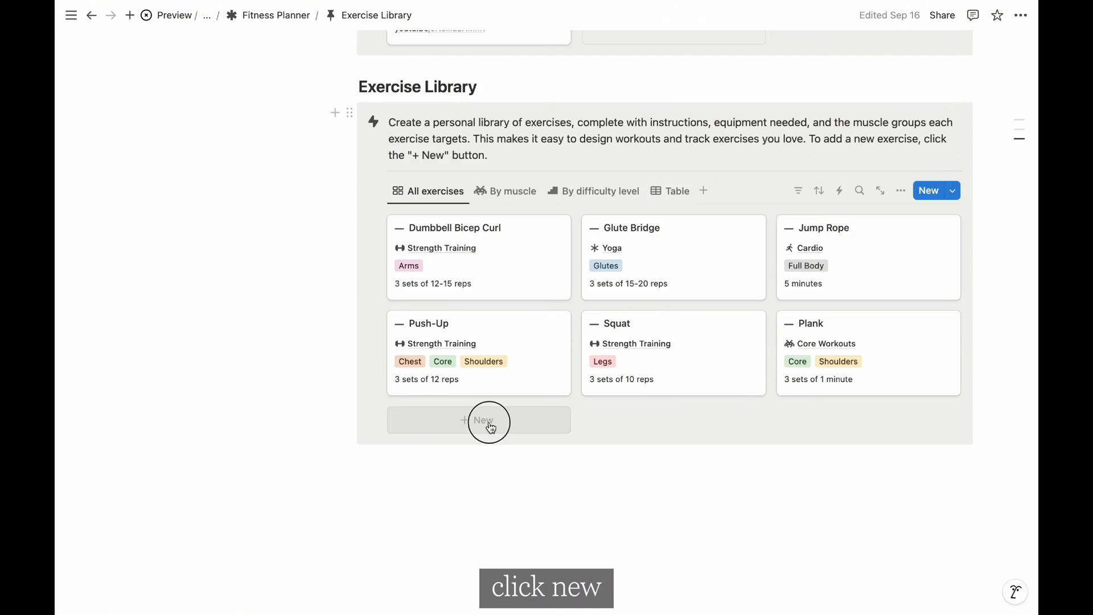
click(488, 422)
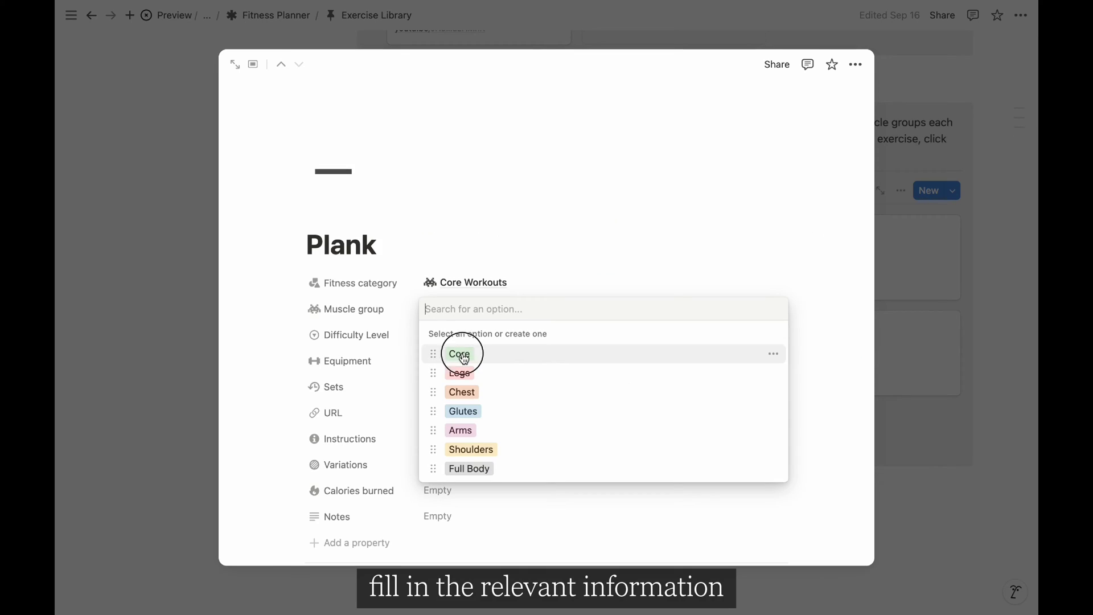
click(481, 450)
key(Escape)
key(Escape)
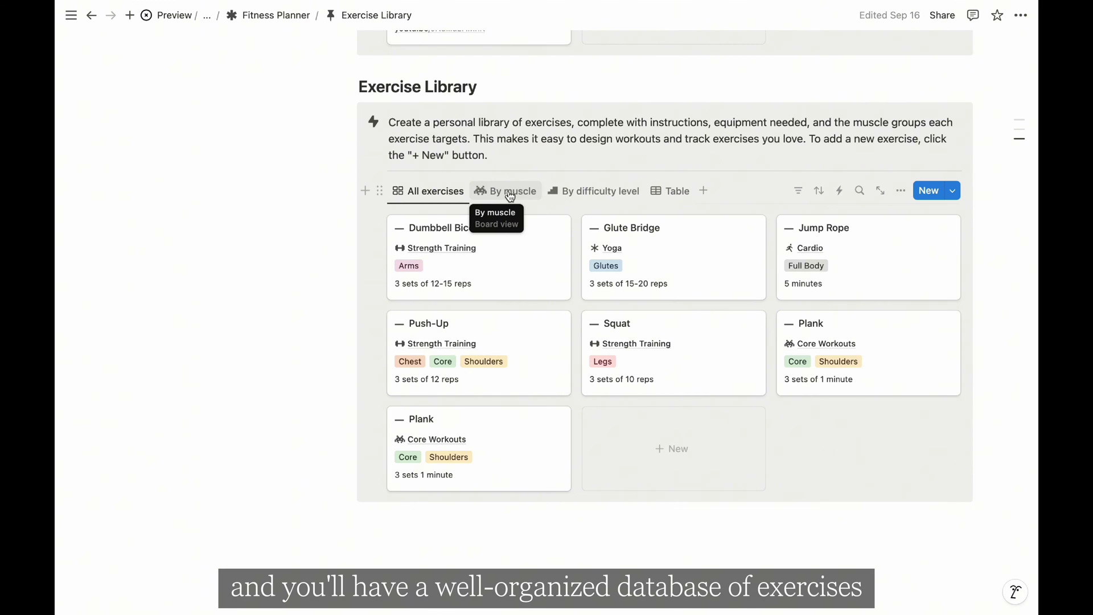
- View the exercise library grouped by muscle, by difficulty level, then as a table
click(510, 196)
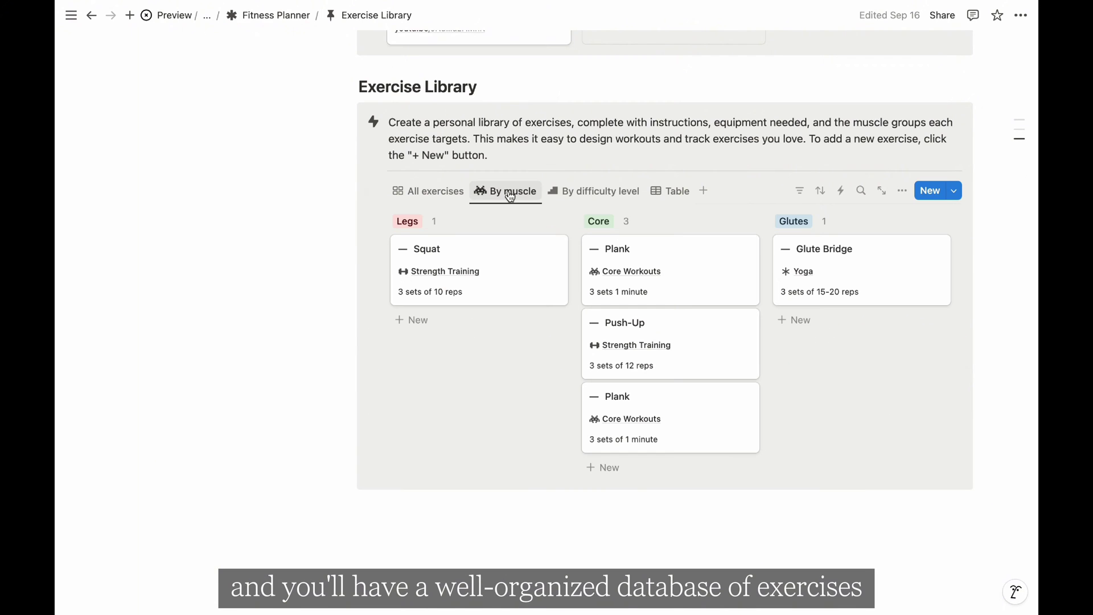
click(604, 198)
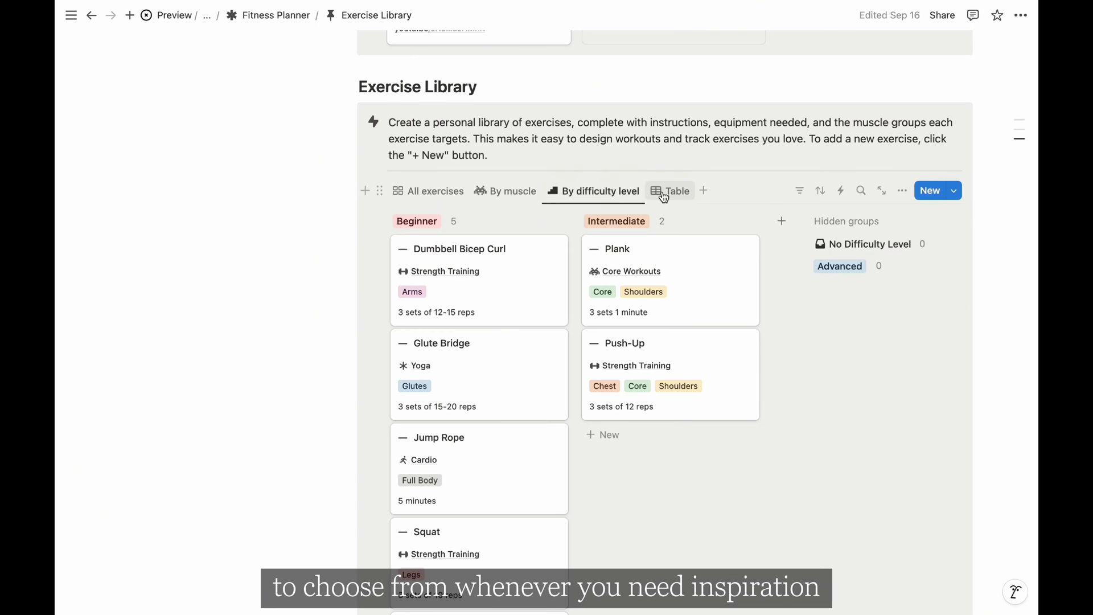
click(673, 196)
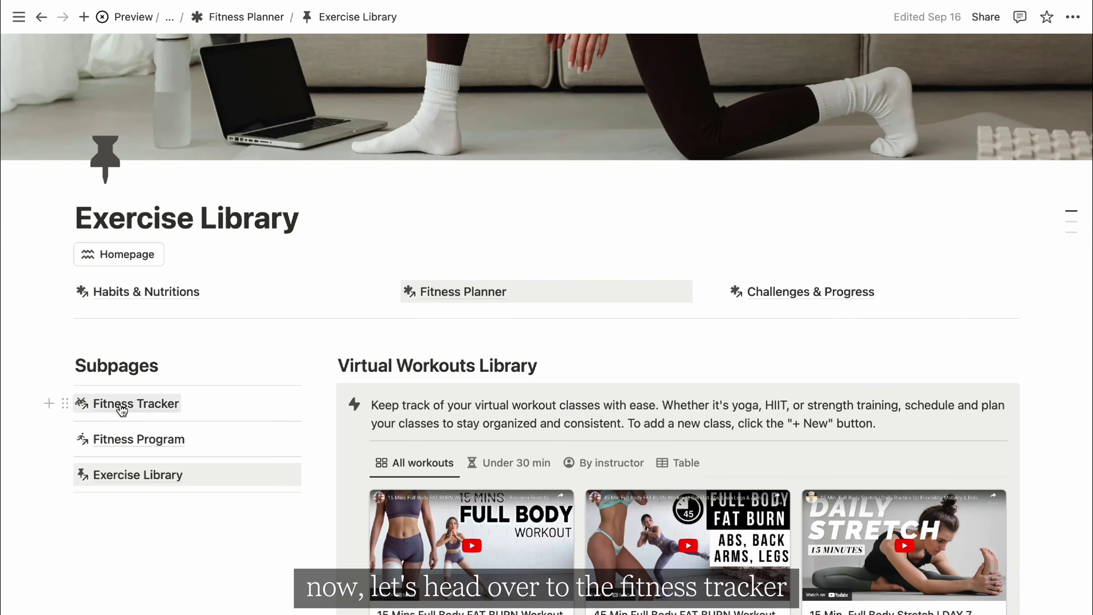
- Open Fitness Tracker, try the Calendar and Table views, then return to This week
click(117, 403)
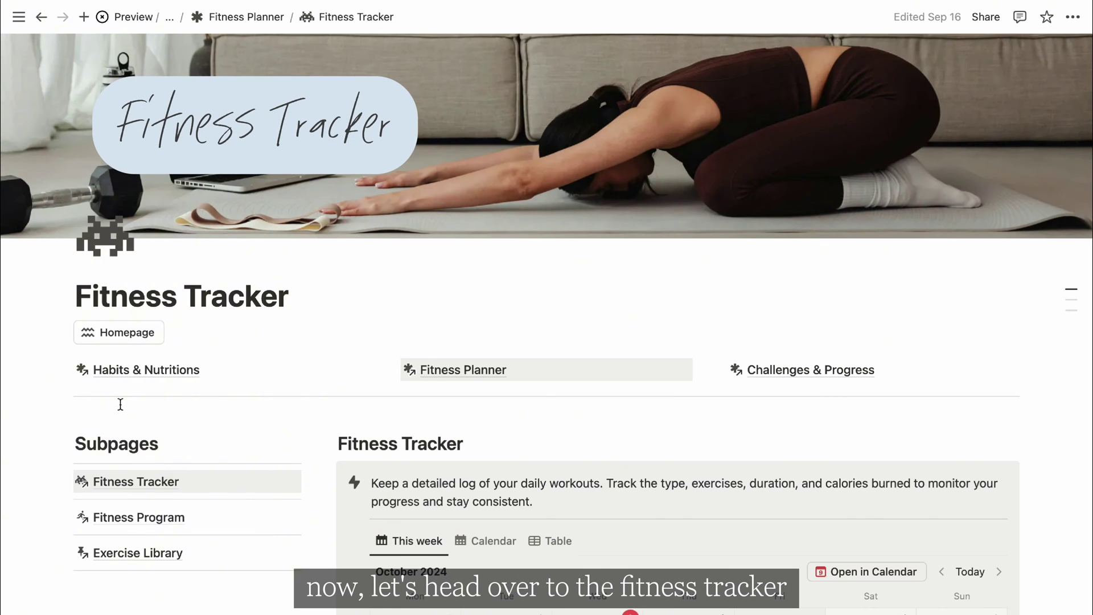
scroll(120, 403, down, 2)
scroll(1044, 481, down, 2)
scroll(1044, 481, down, 2)
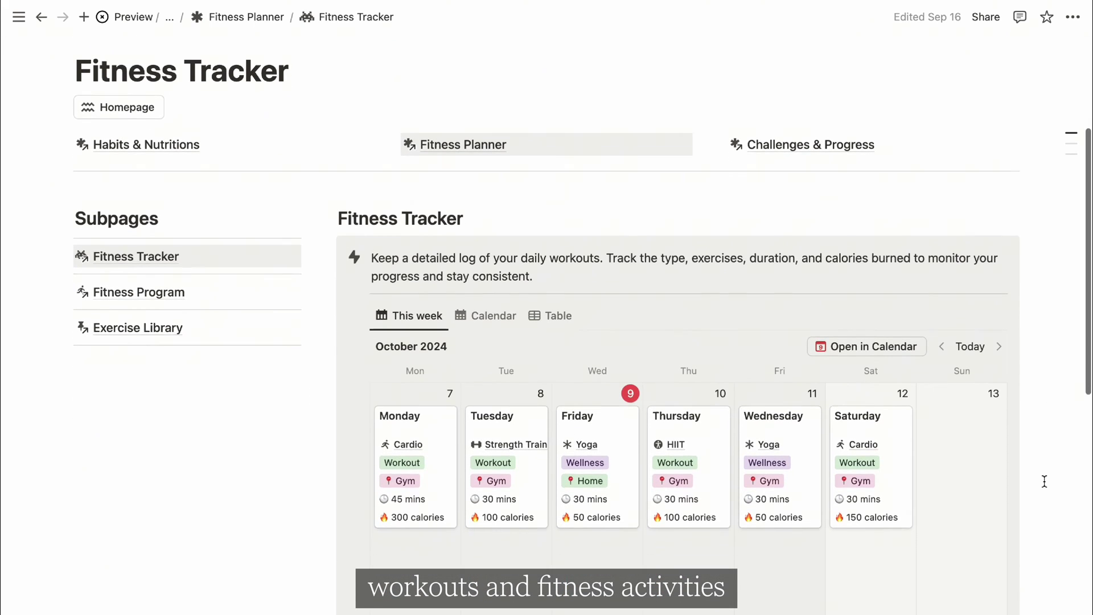
click(482, 307)
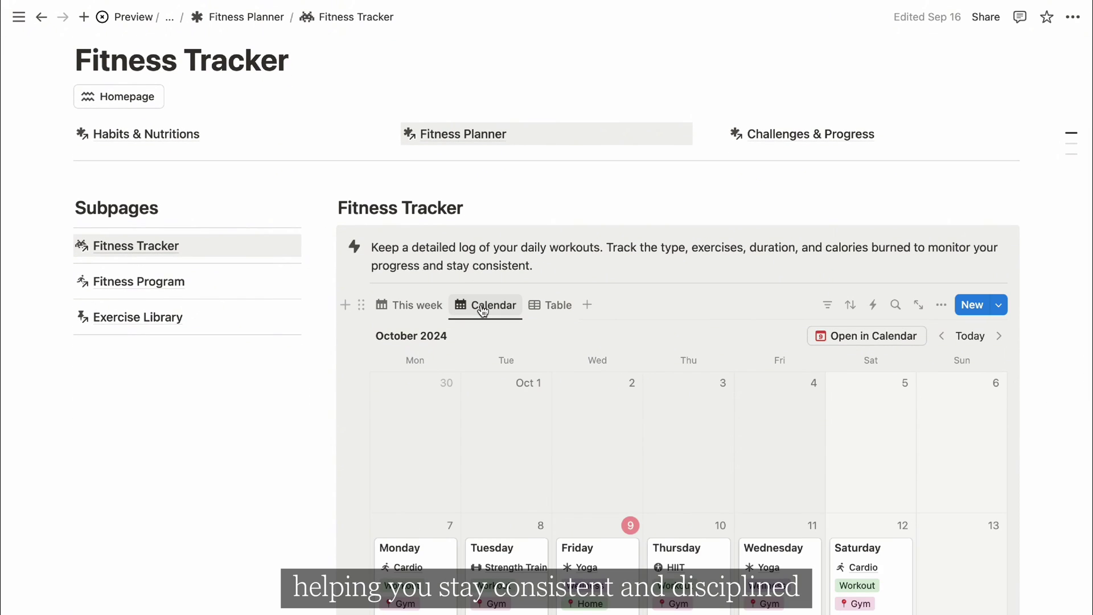
click(564, 309)
click(408, 305)
scroll(386, 377, down, 1)
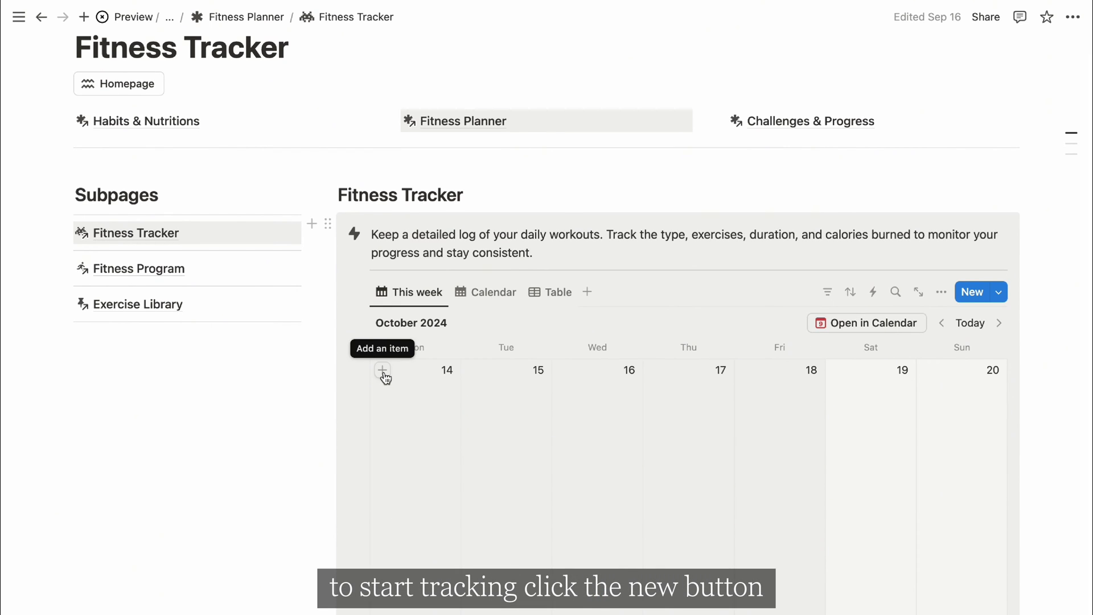
- Add a Monday 14 entry: Mind-Body Workouts category, Wellness type, Home location
click(383, 370)
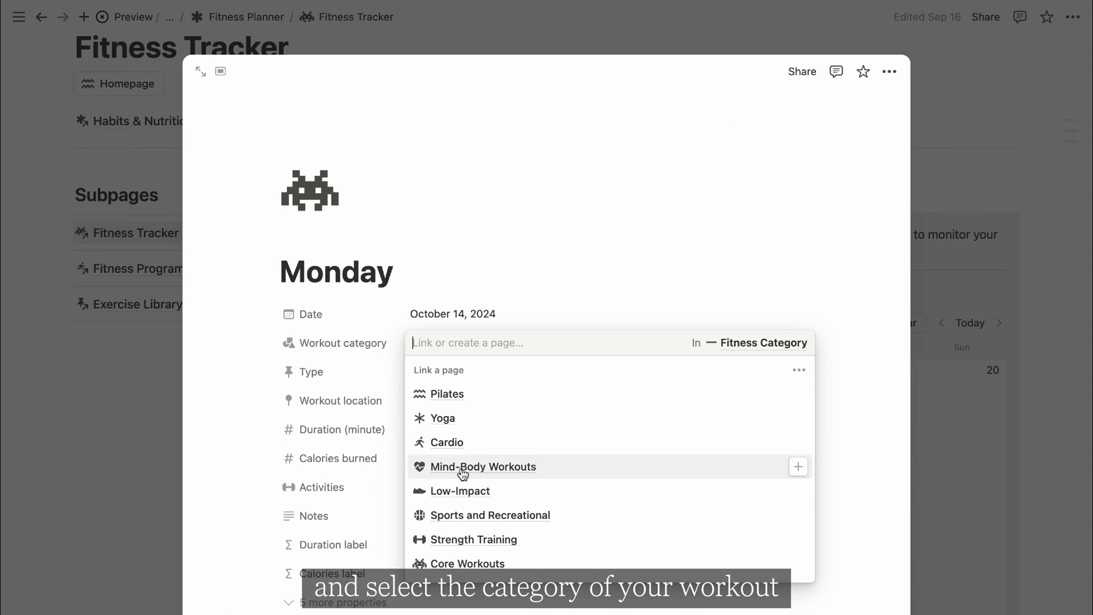
click(463, 466)
click(433, 371)
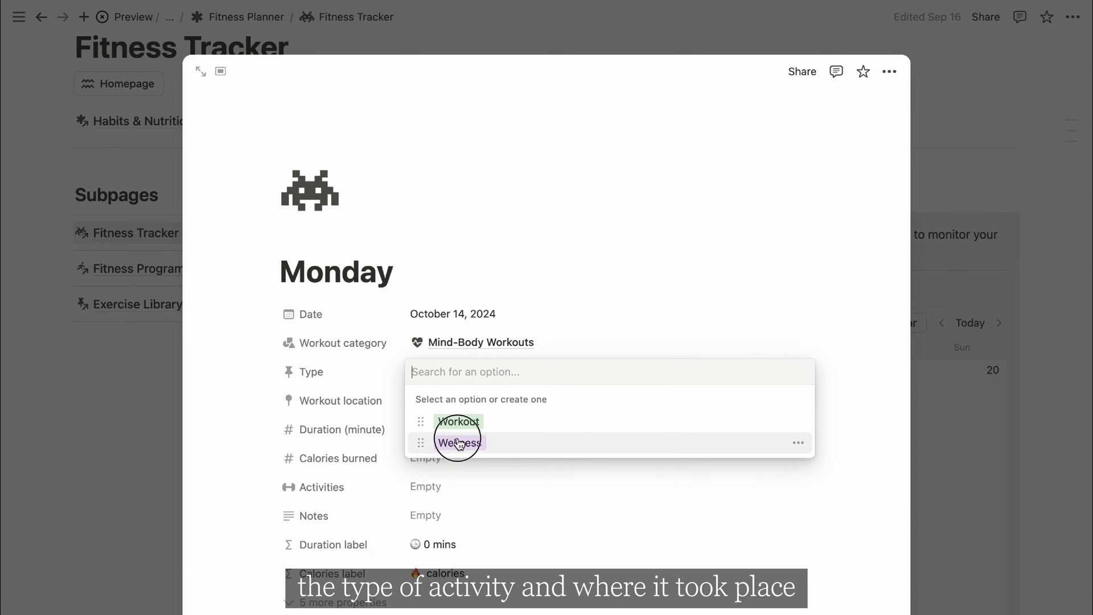
click(455, 443)
click(543, 286)
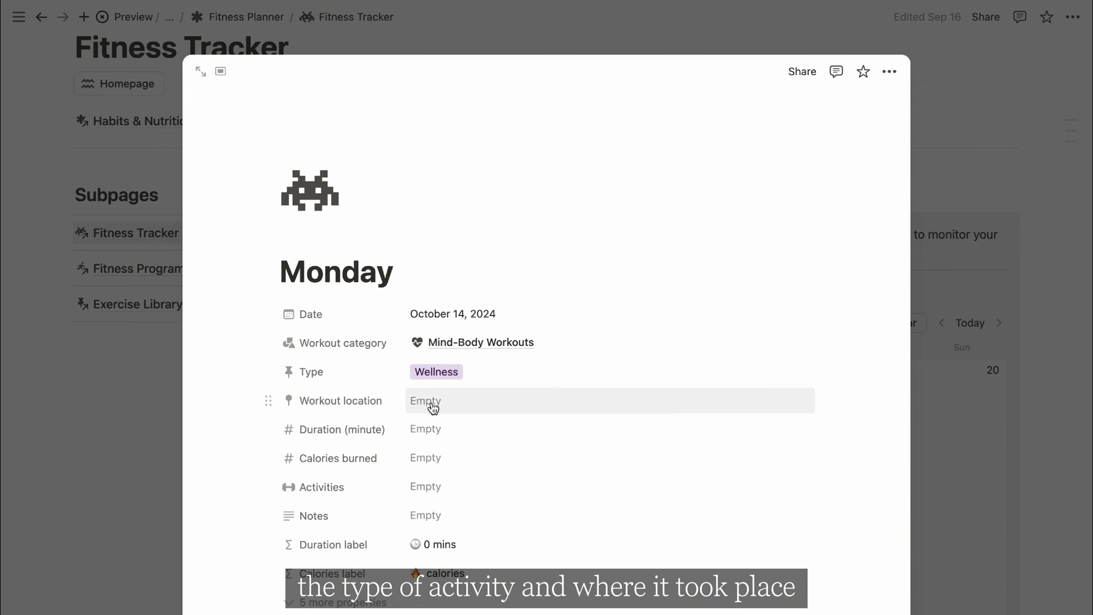
click(432, 403)
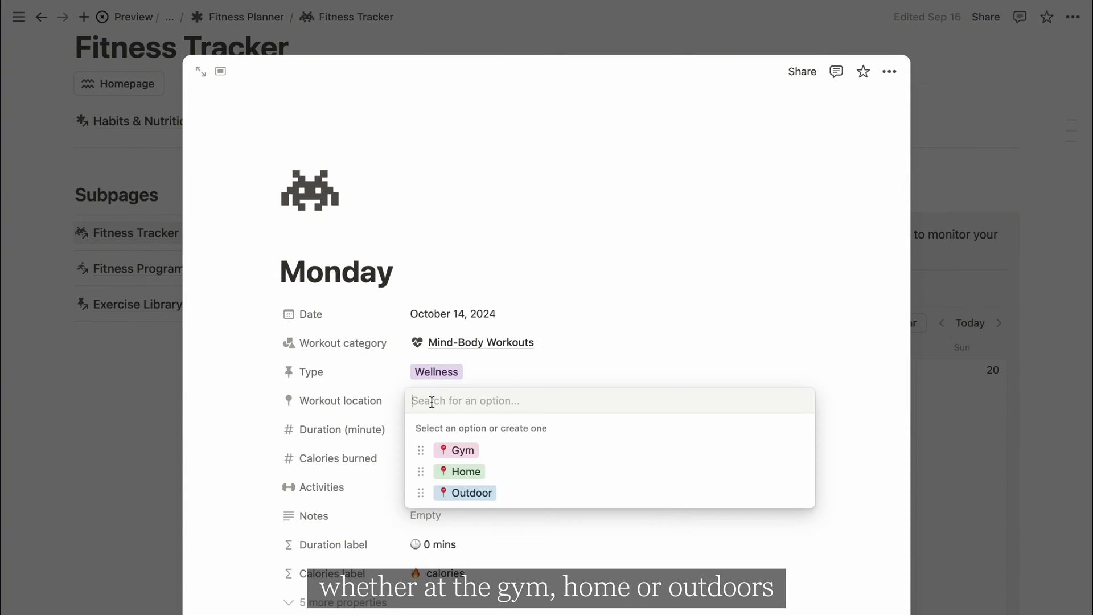
click(466, 471)
scroll(424, 406, down, 1)
- Enter 60 minutes duration, 100 calories burned and Yoga & Meditation activities
click(432, 404)
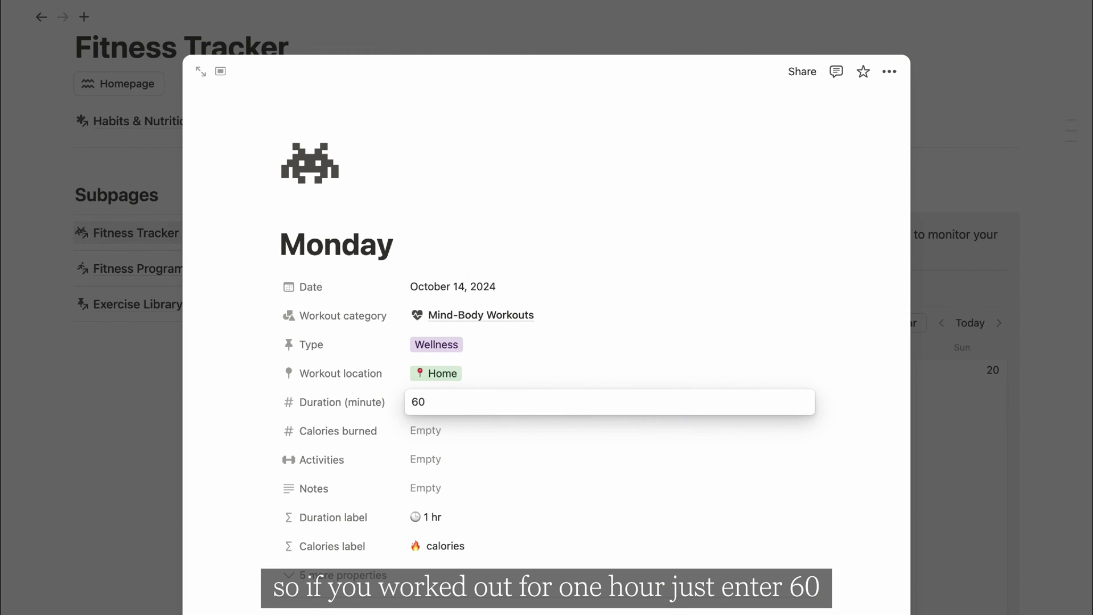
click(429, 433)
click(431, 430)
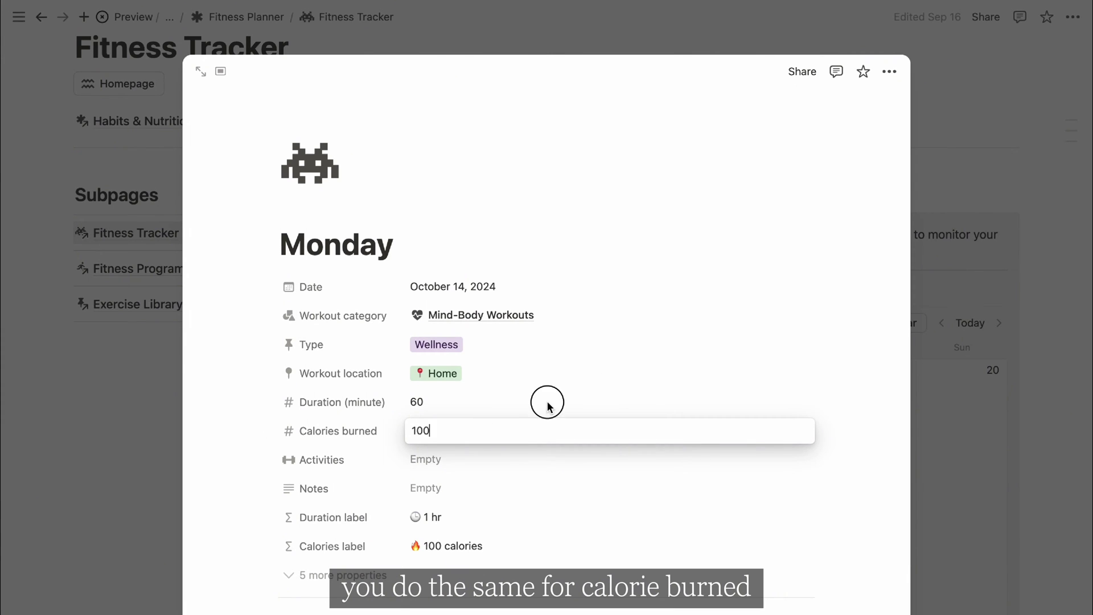
text(100)
key(Return)
click(425, 458)
text(Yoga &)
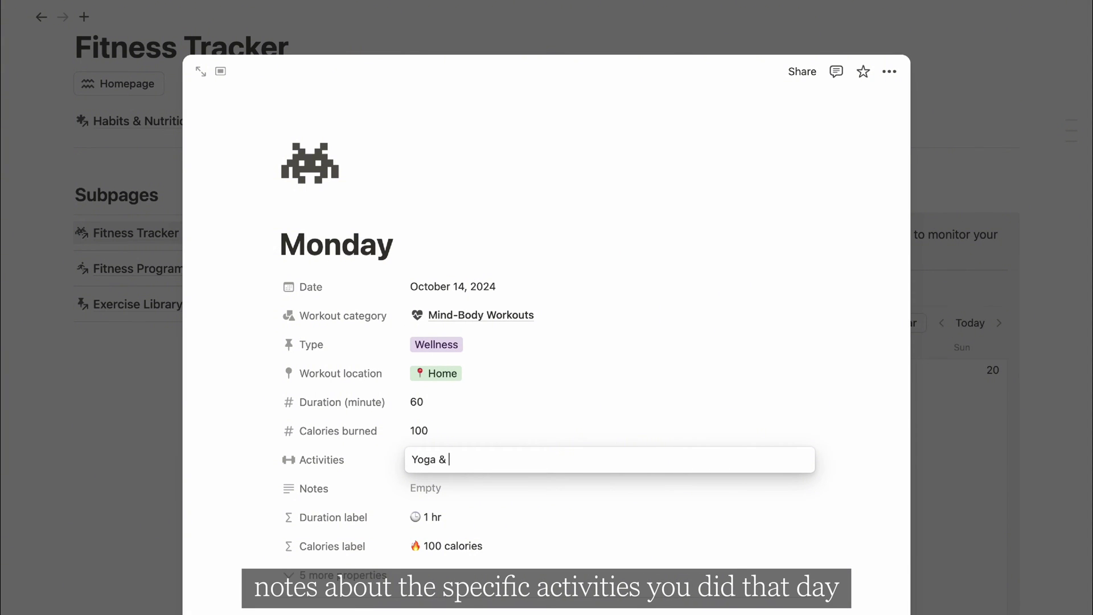
key(Return)
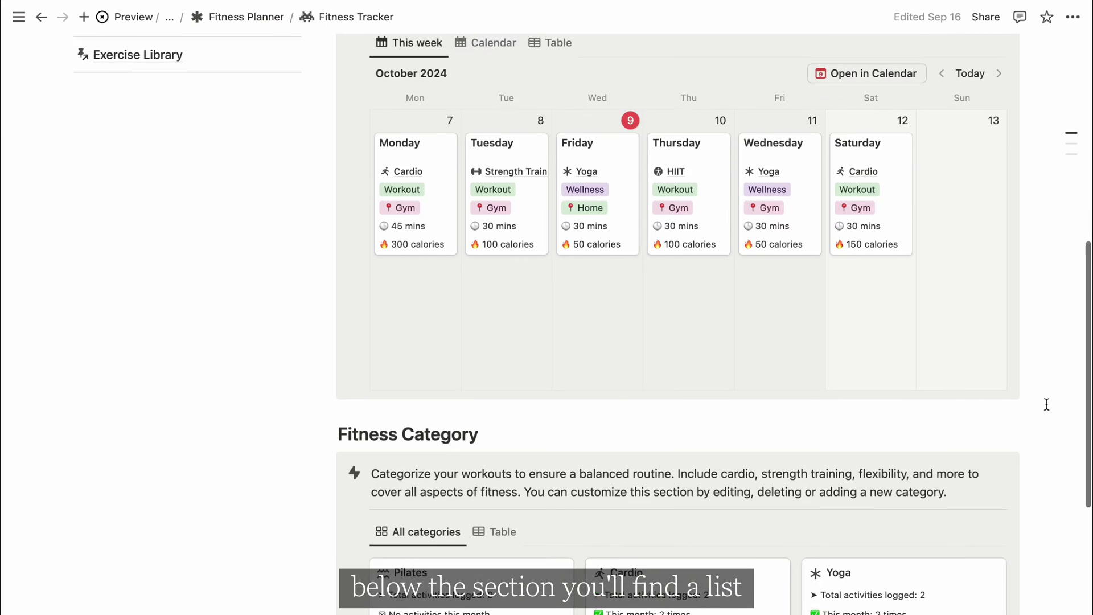
- Add a new fitness category row named Meditation
scroll(1046, 404, down, 3)
scroll(1046, 404, down, 3)
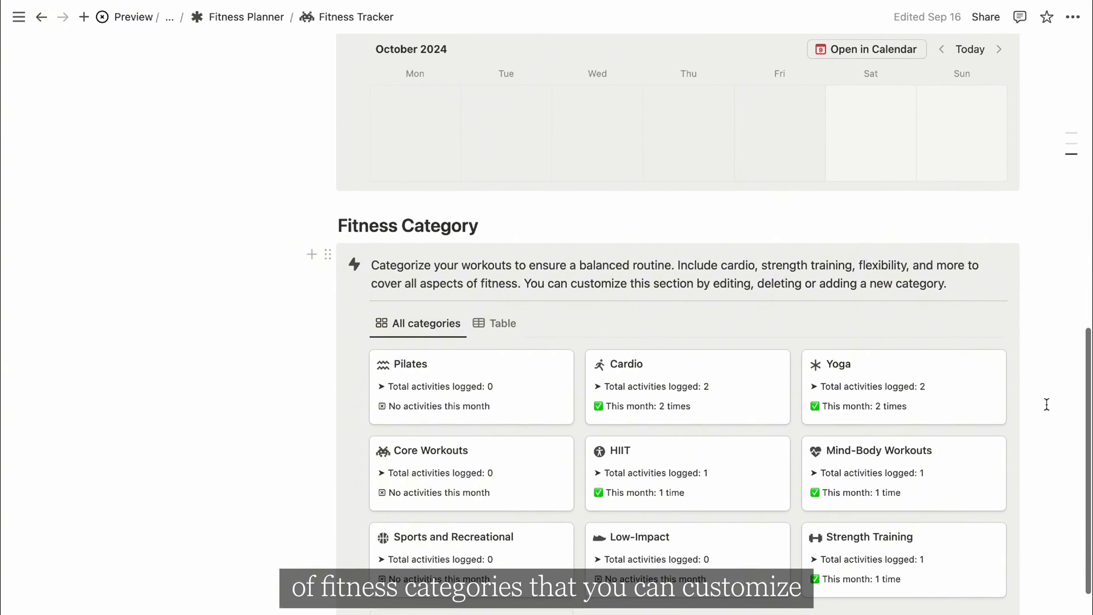
scroll(1046, 405, down, 2)
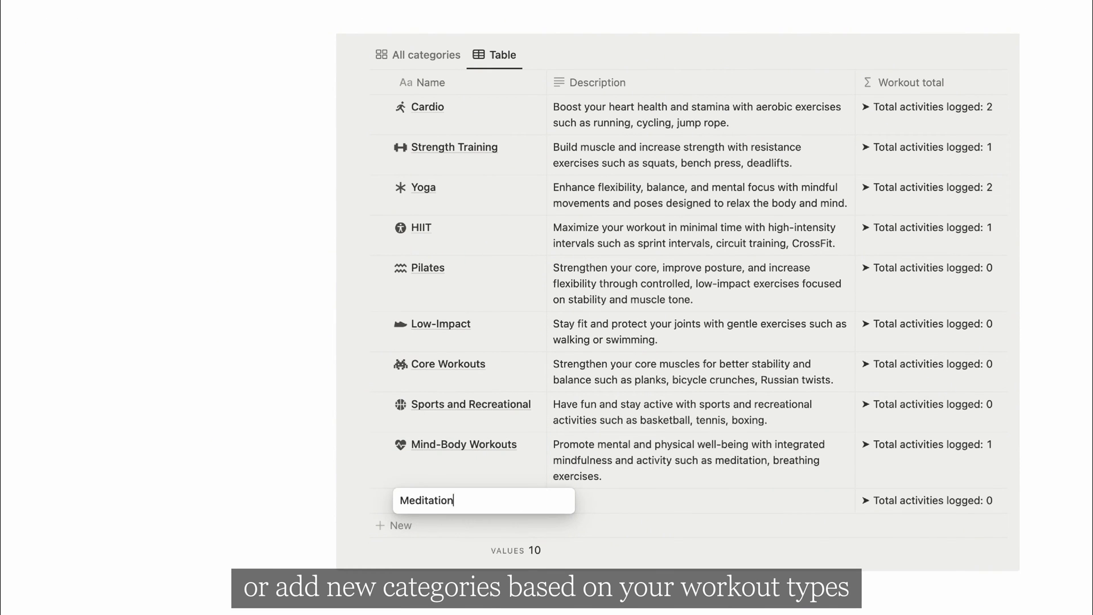
key(Return)
scroll(932, 501, right, 5)
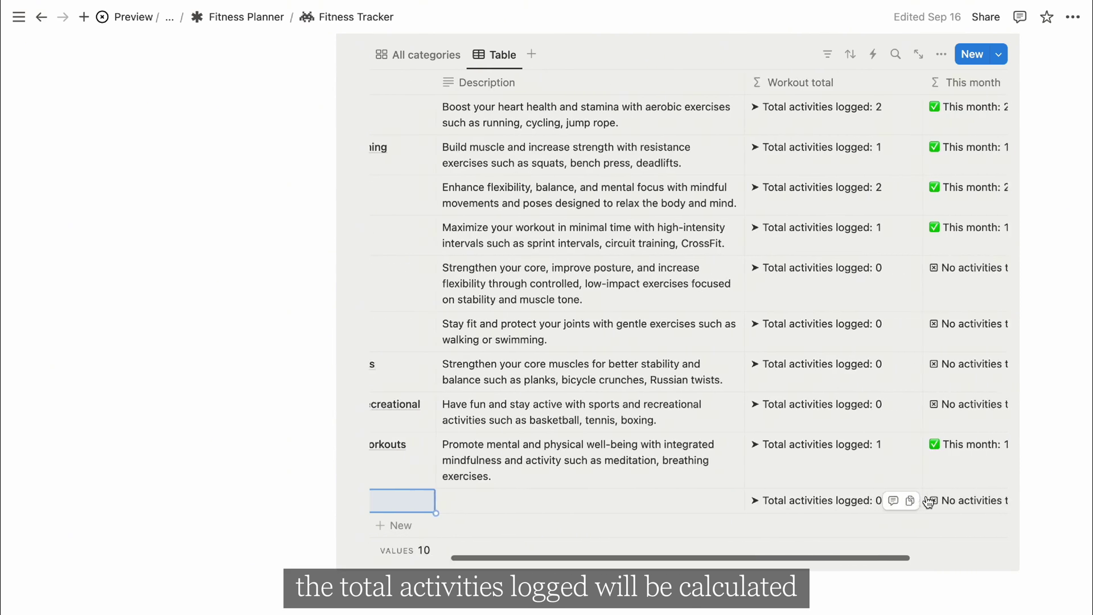
scroll(928, 502, right, 5)
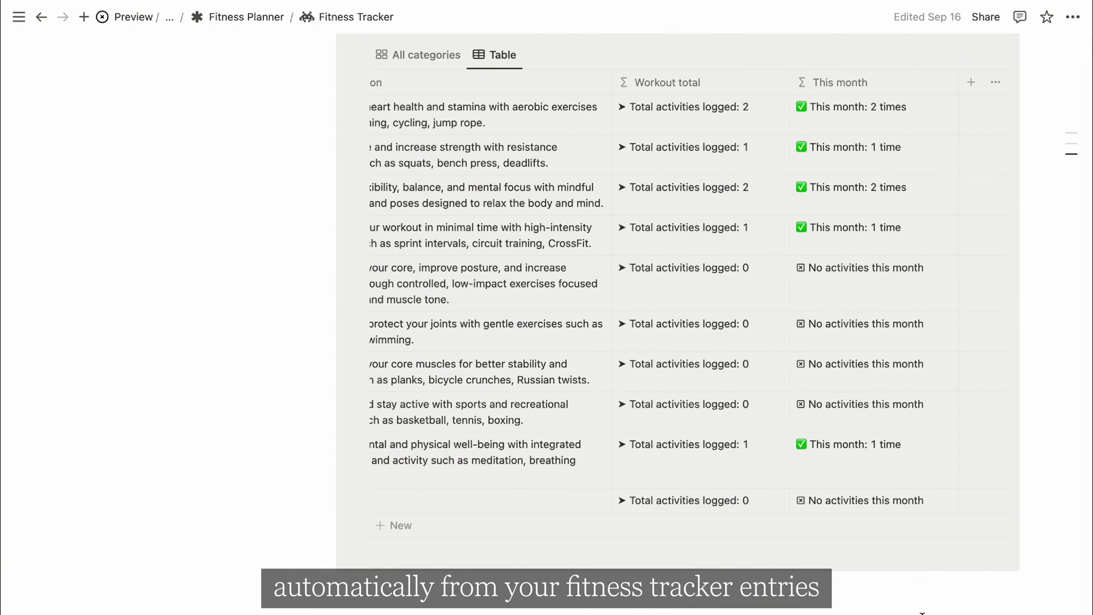
- Show categories as a card gallery and set the Tuesday entry's type to Workout
click(422, 56)
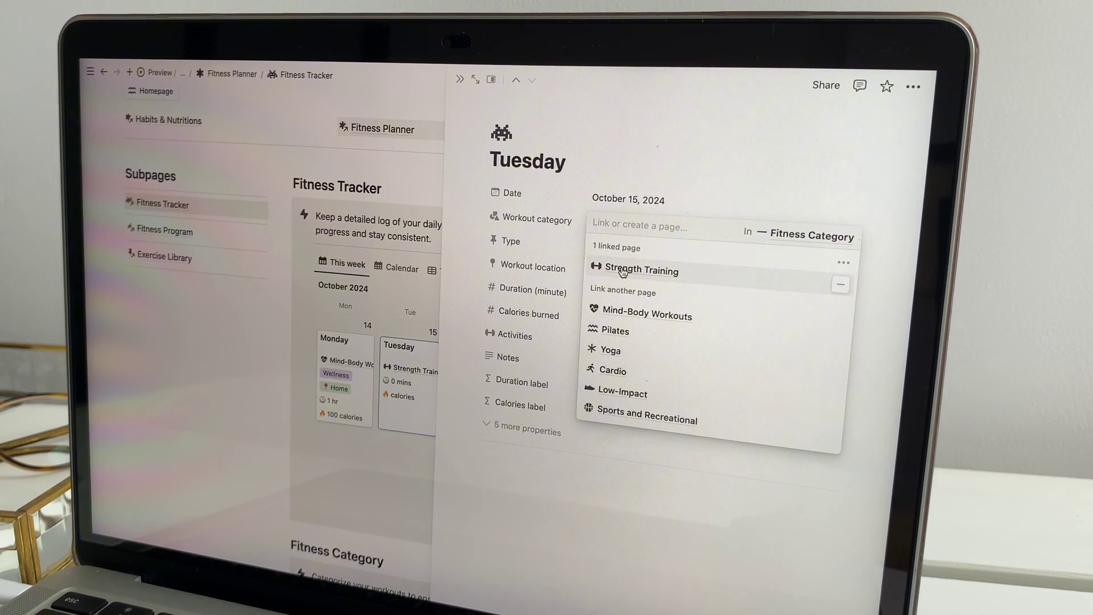
click(612, 250)
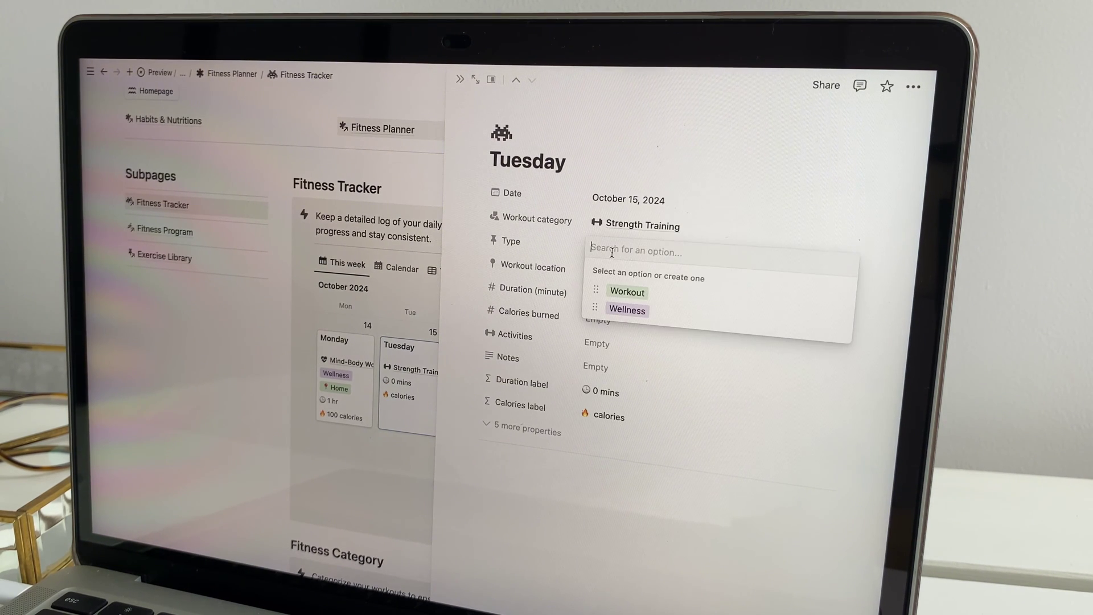
click(620, 293)
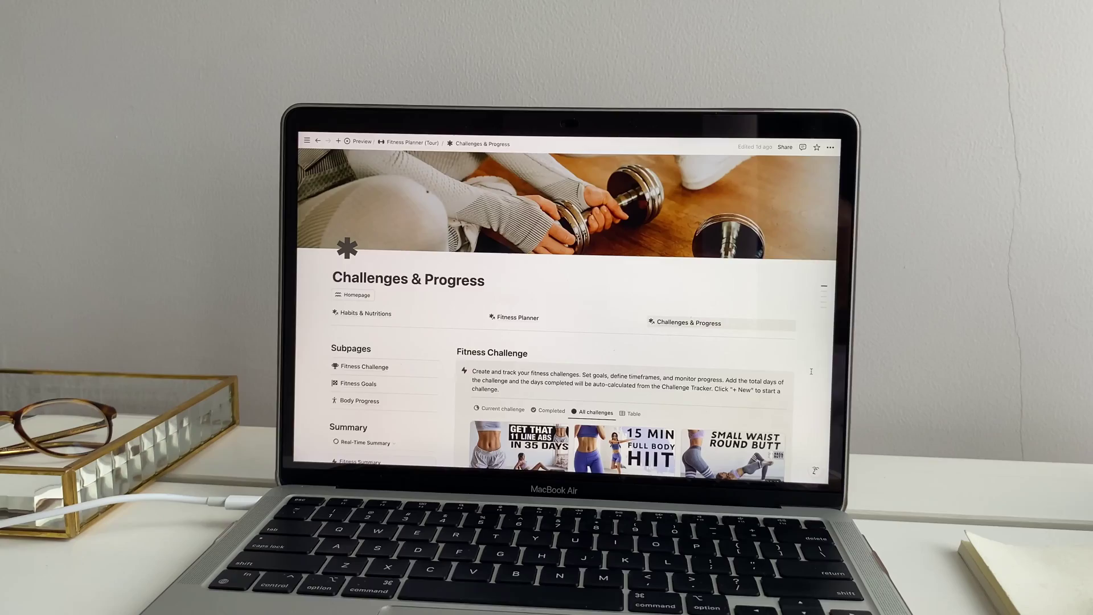
scroll(811, 371, down, 3)
- Scroll through the challenges, goals and body progress sections of the Challenges & Progress page
scroll(811, 371, down, 2)
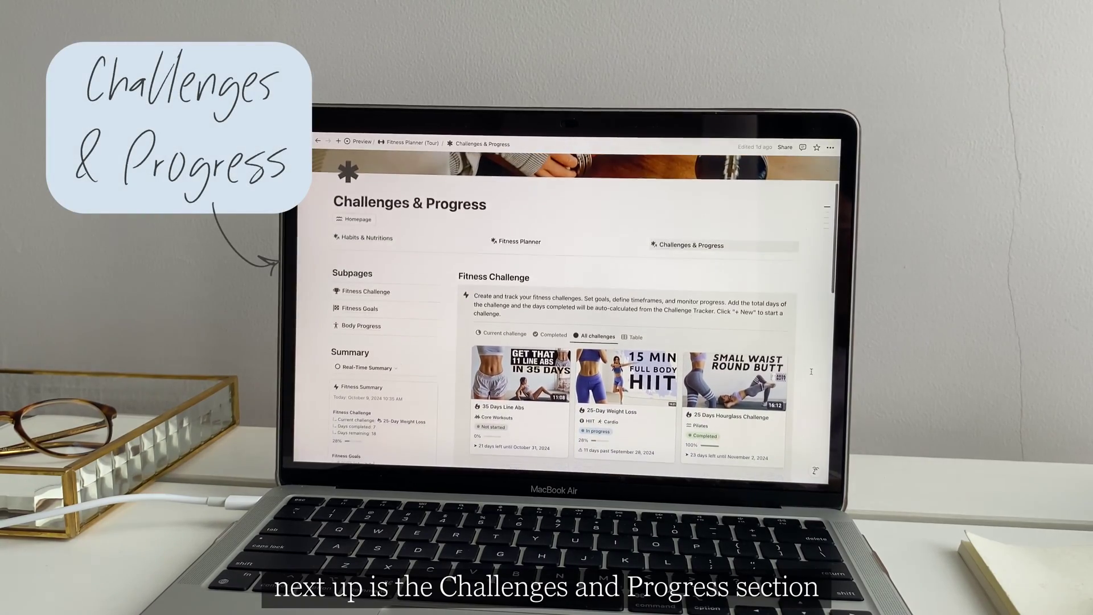
scroll(811, 371, down, 2)
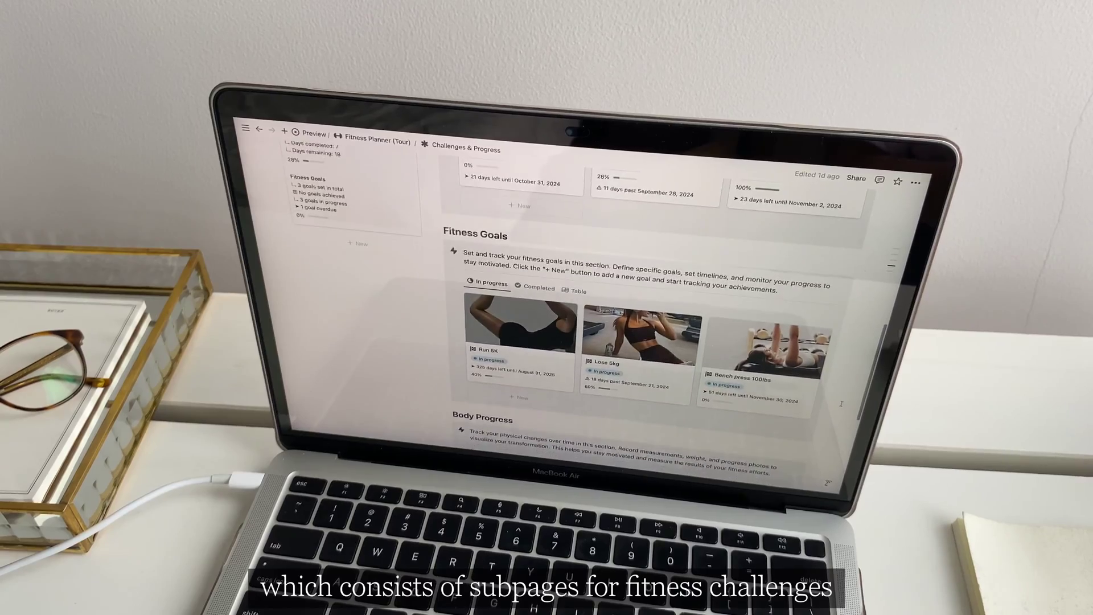
scroll(841, 403, down, 3)
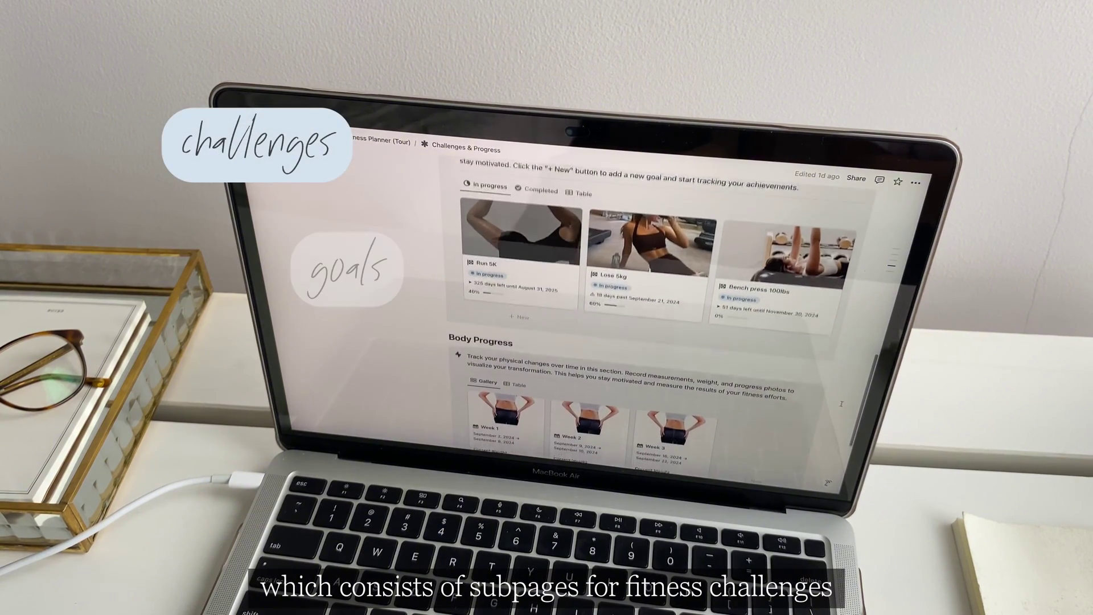
scroll(842, 404, down, 5)
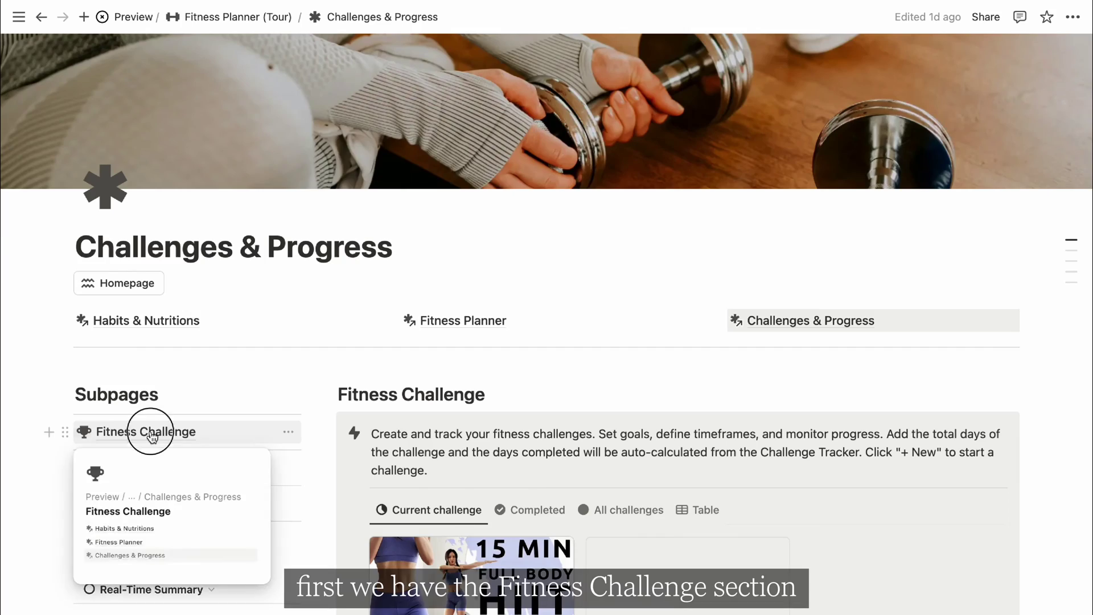
- Open the Fitness Challenge subpage and start a new challenge titled '7 Day Level Up Challenge'
click(112, 429)
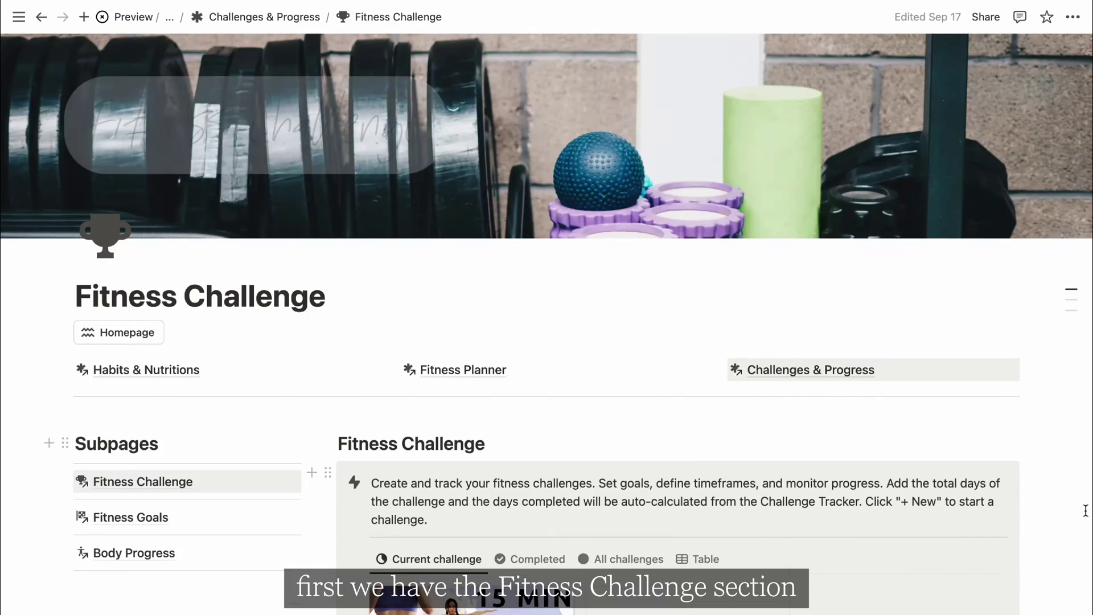
scroll(1044, 507, down, 3)
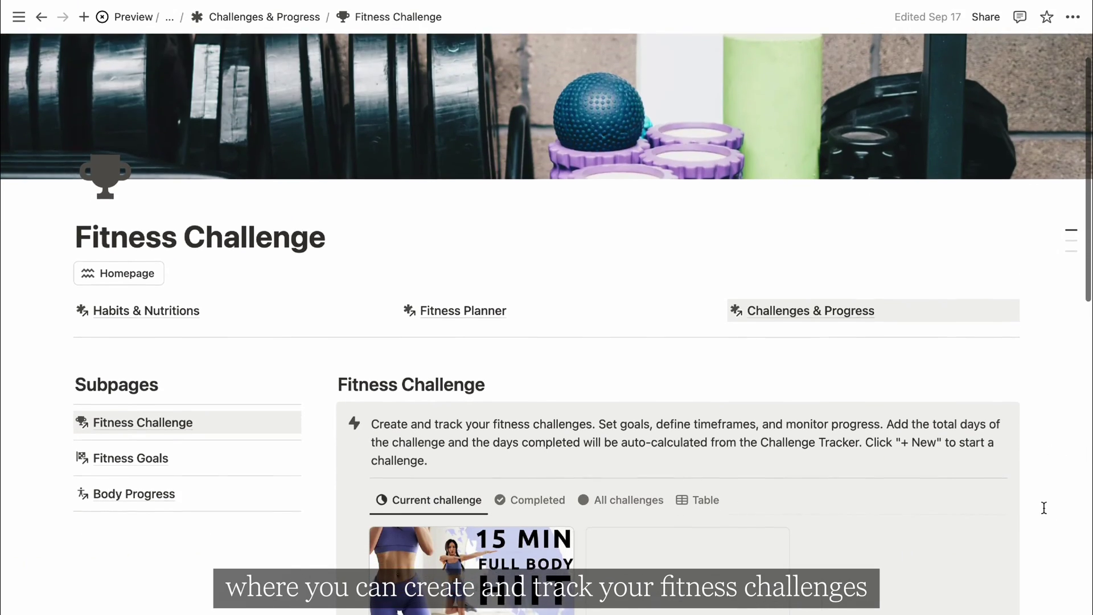
scroll(1044, 507, down, 3)
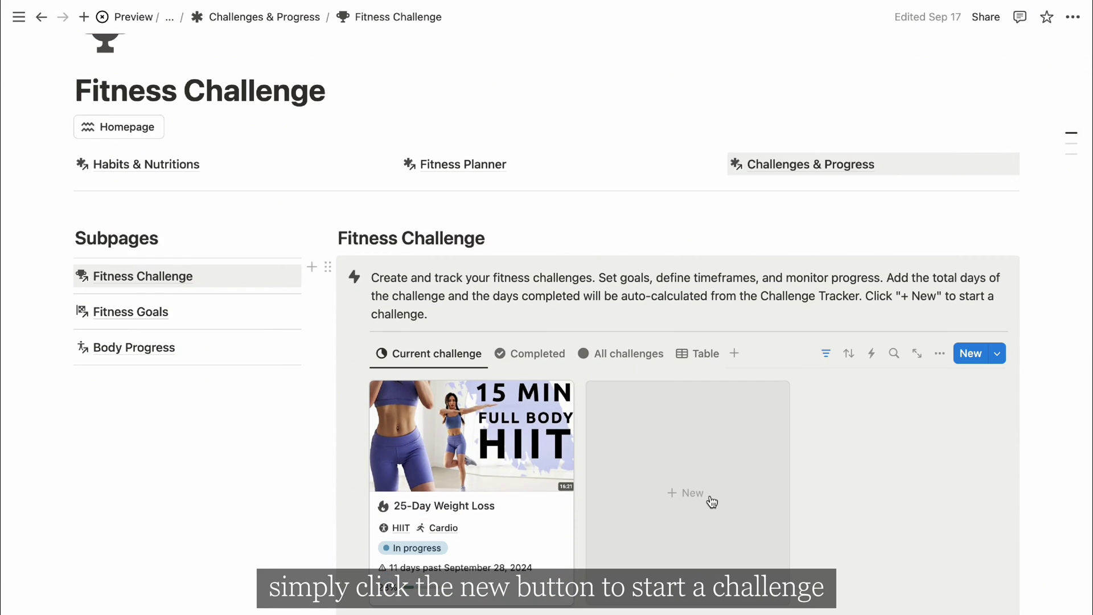
click(710, 500)
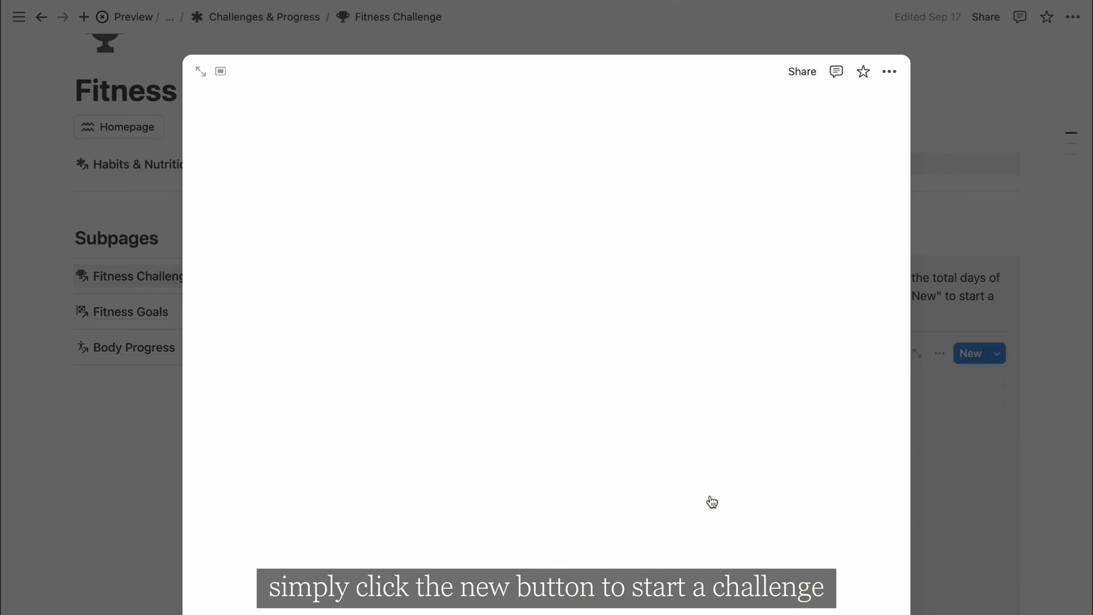
text(7 Day Level Up Challenge)
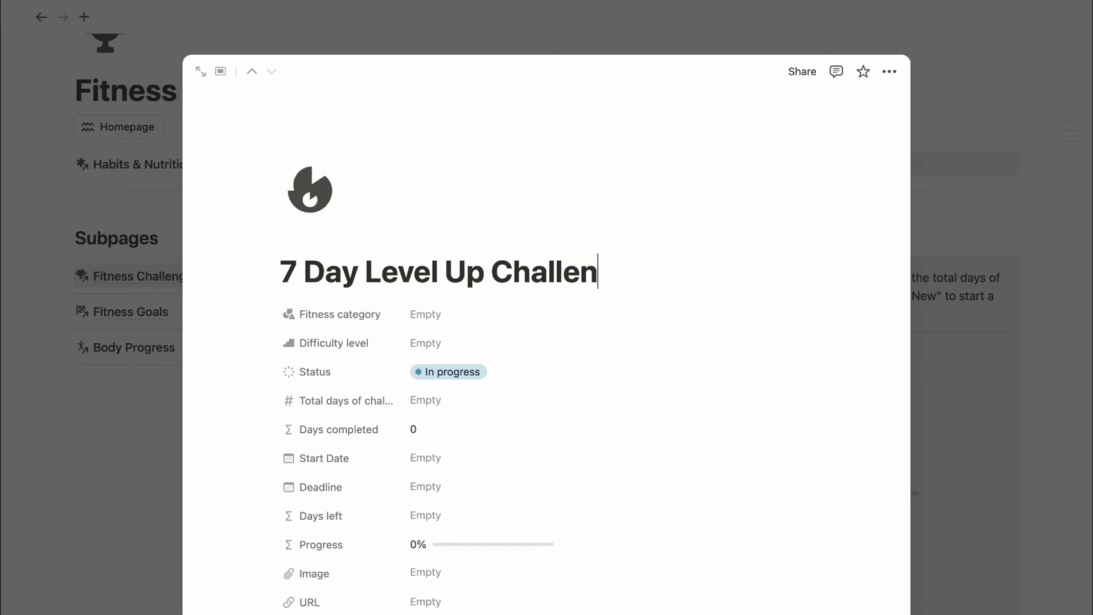
- Tag the challenge with the Core Workouts and Strength Training fitness categories
click(425, 314)
scroll(481, 483, down, 1)
click(481, 484)
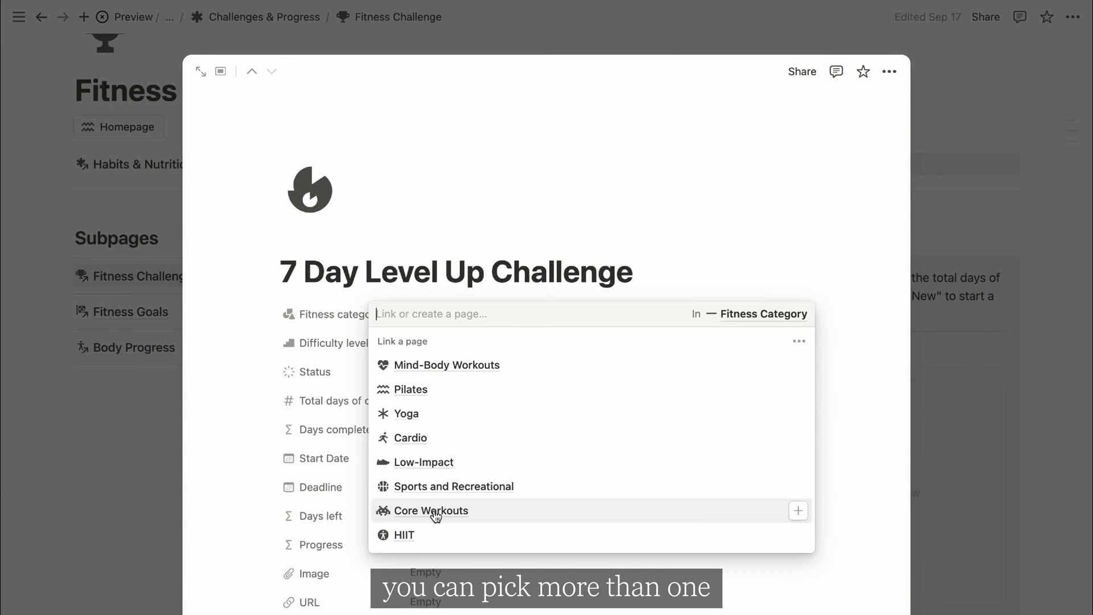
click(435, 511)
key(Escape)
- Set the challenge difficulty to Intermediate and total days to 7
click(433, 366)
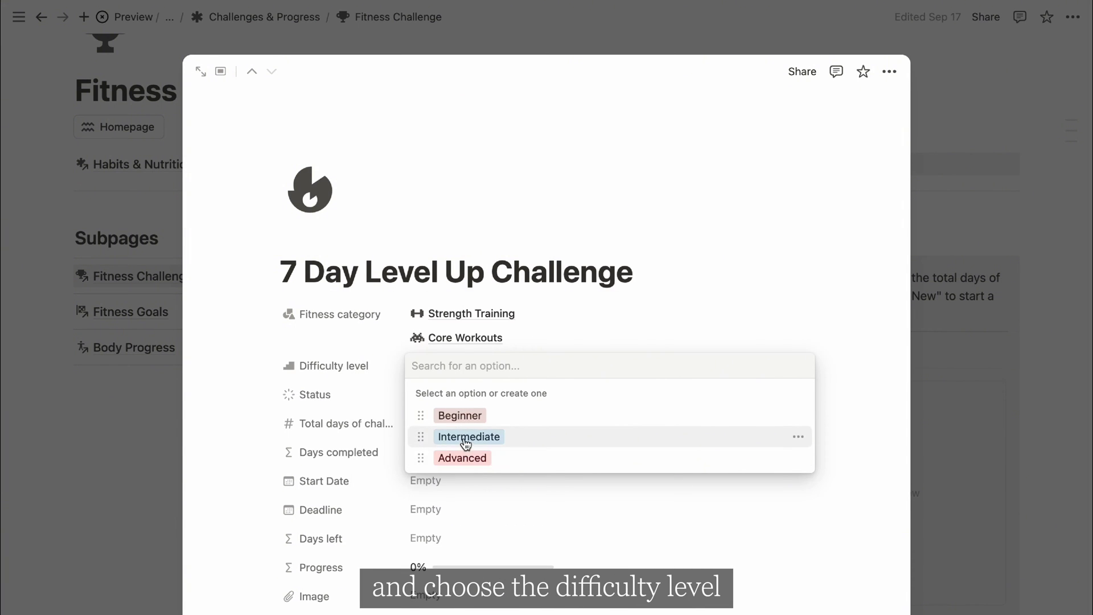
click(463, 437)
click(429, 428)
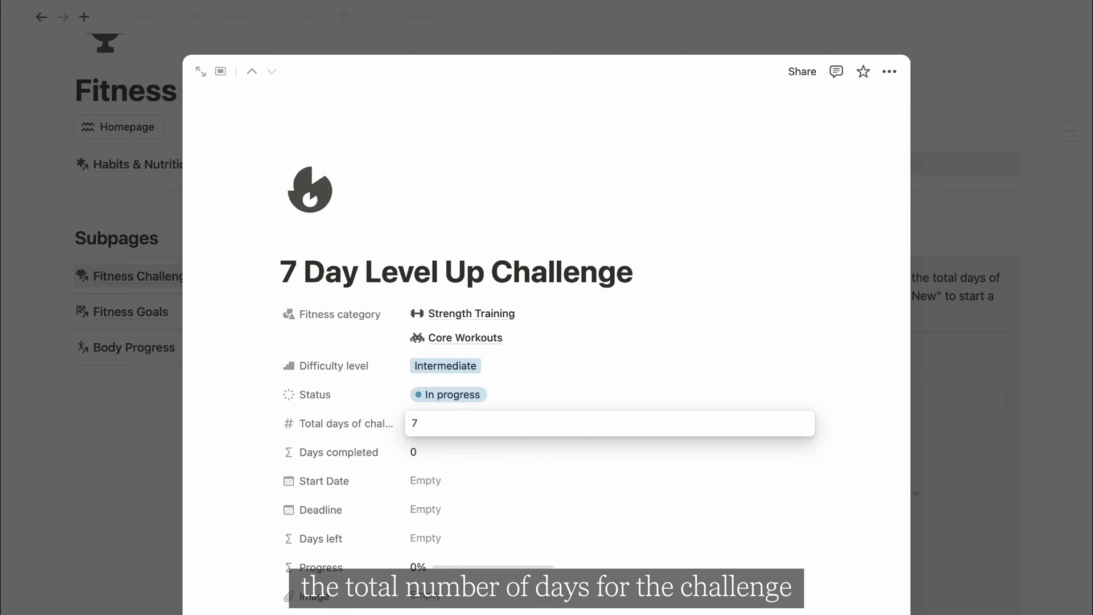
click(705, 392)
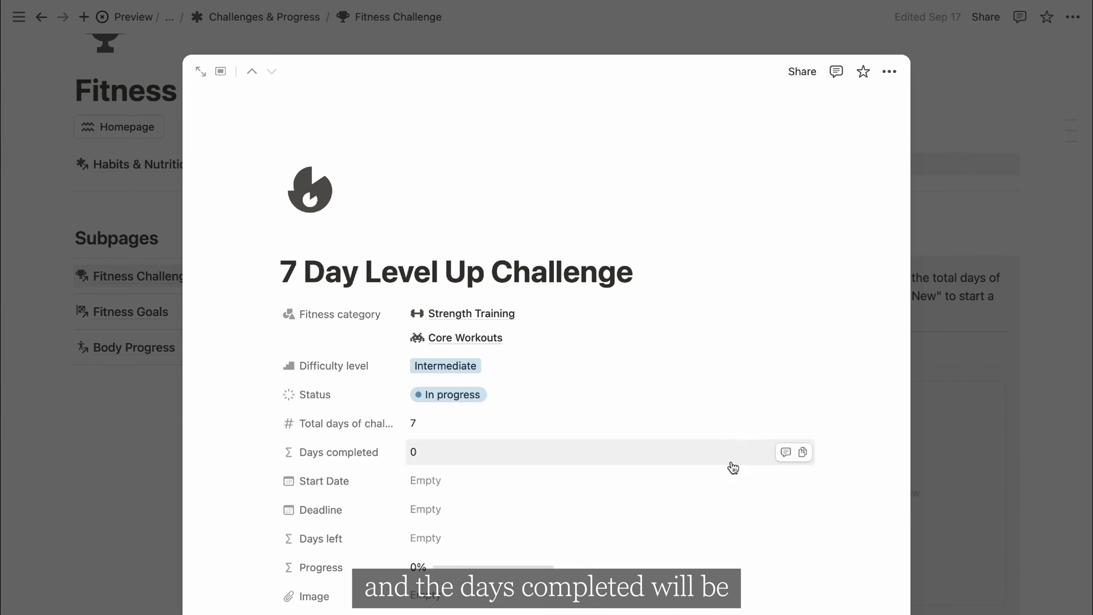
scroll(664, 461, down, 6)
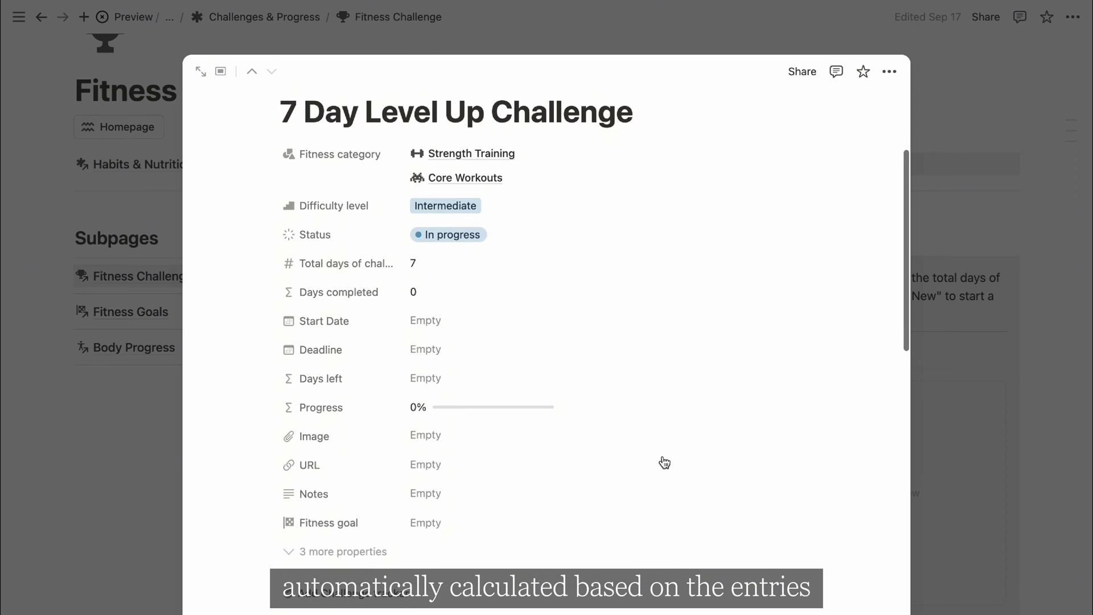
scroll(662, 456, down, 5)
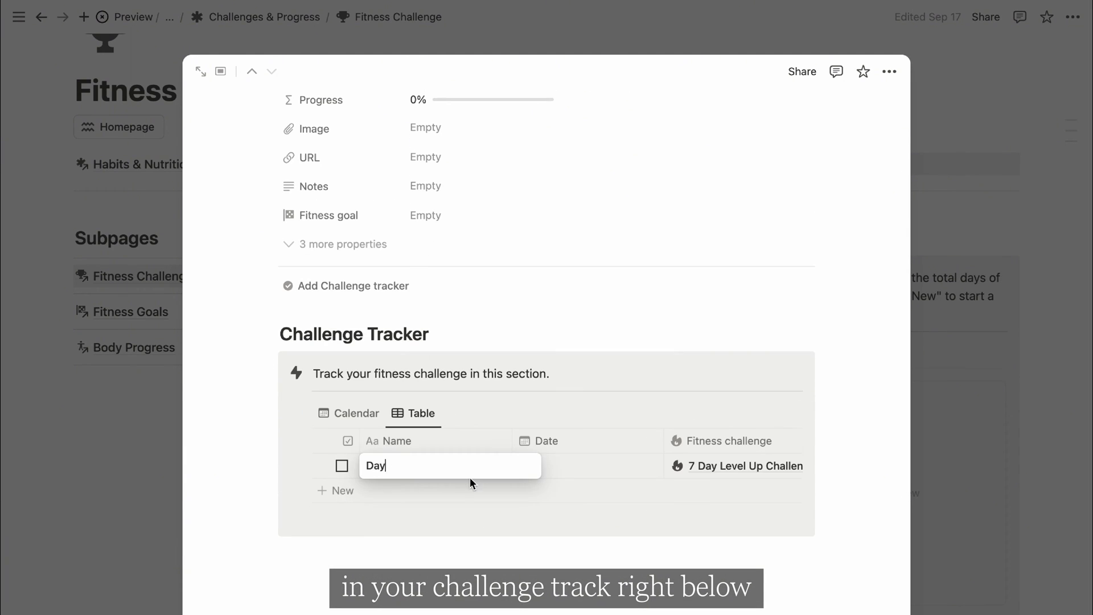
- Log Day 1–7 tracker rows dated October 9–15, 2024 and tick Days 1–5 for 71% progress
text(1)
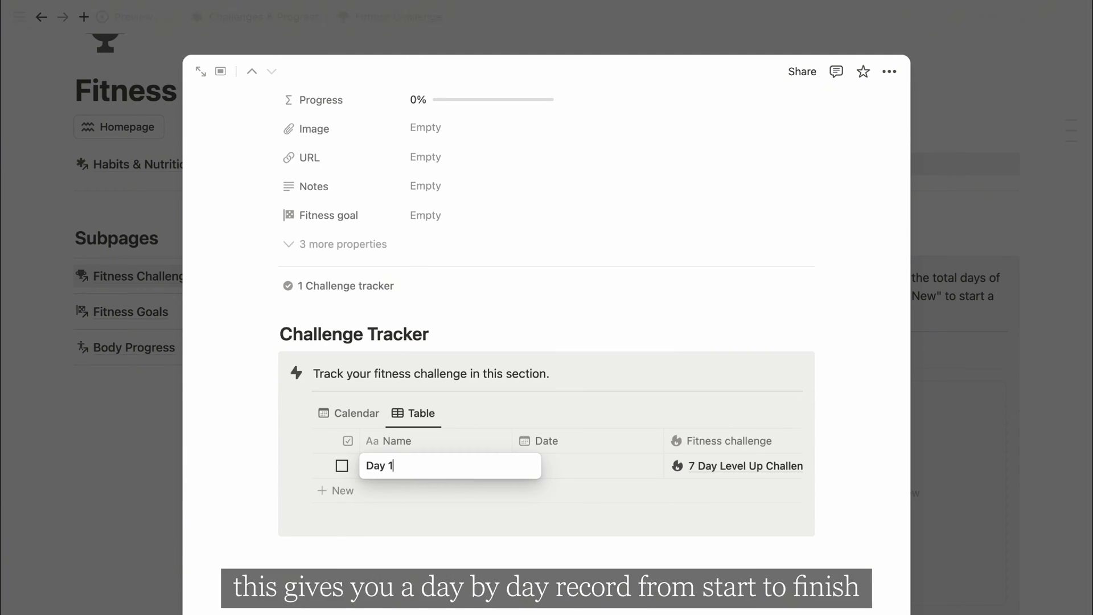
key(Return)
click(590, 465)
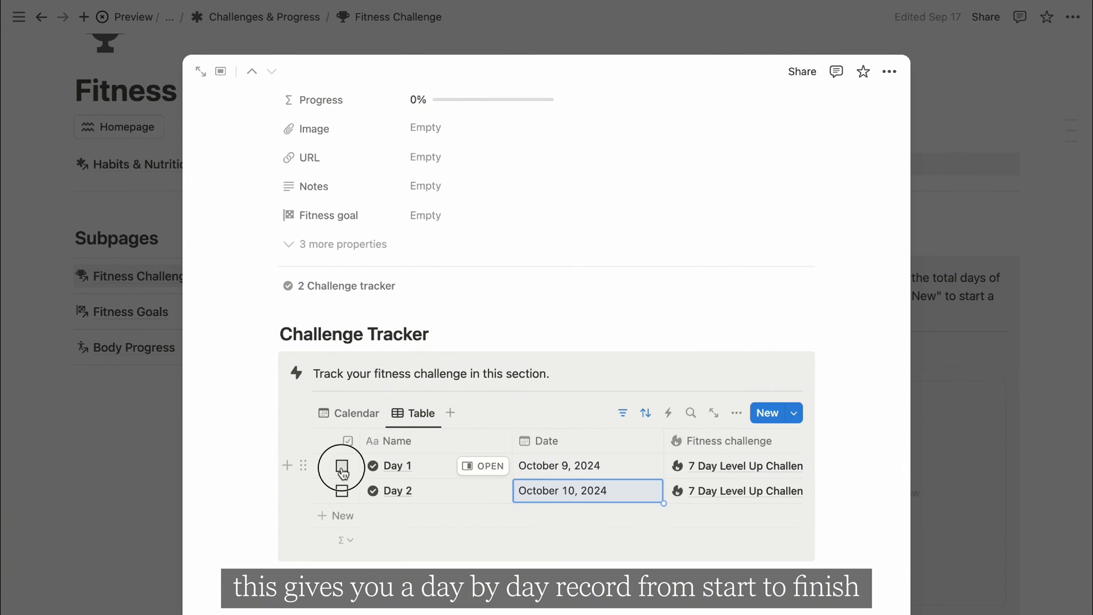
click(342, 491)
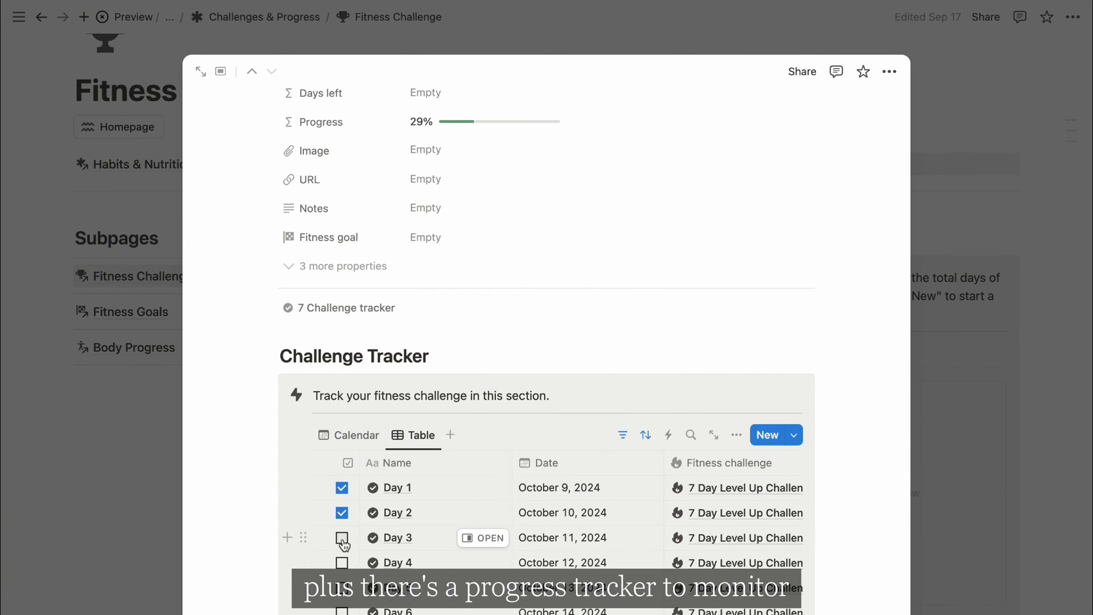
click(342, 587)
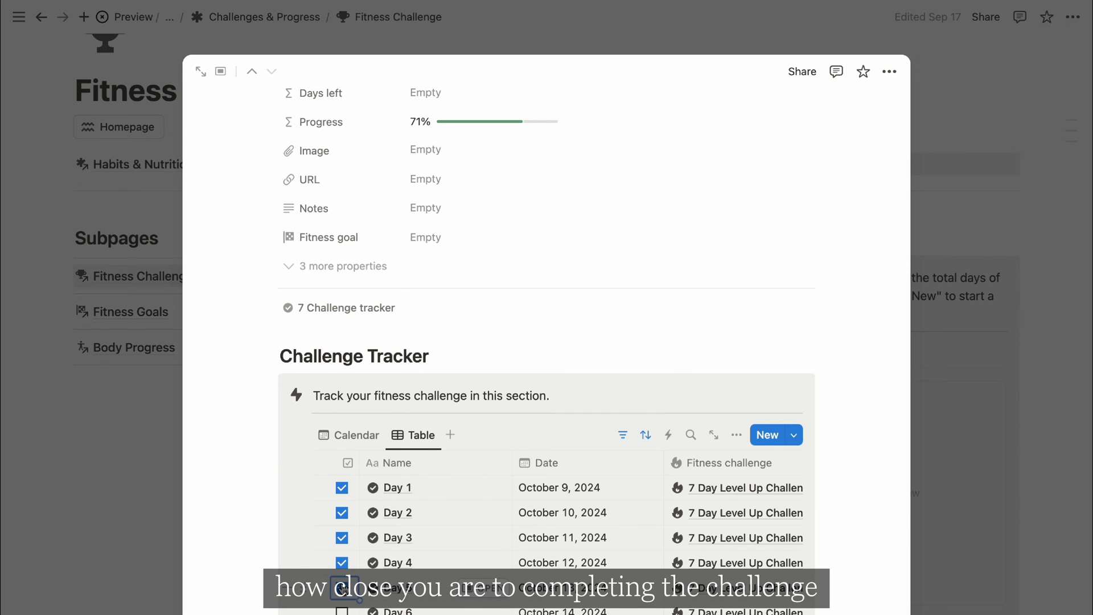
scroll(585, 390, up, 5)
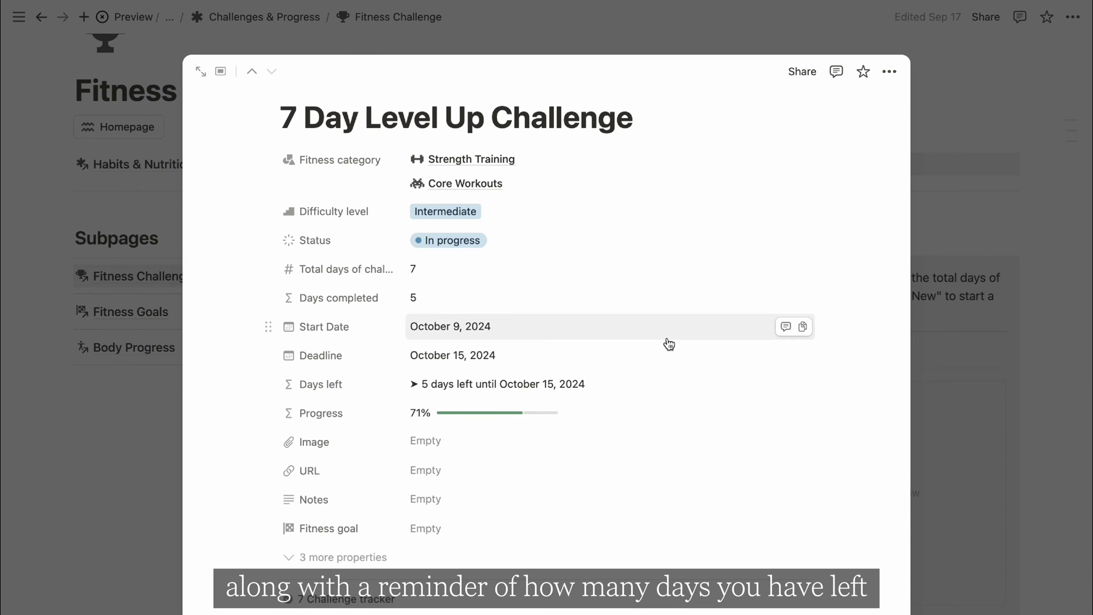
- Close the challenge page and scroll through the Challenge Tracker calendar
click(1050, 466)
scroll(1050, 473, down, 10)
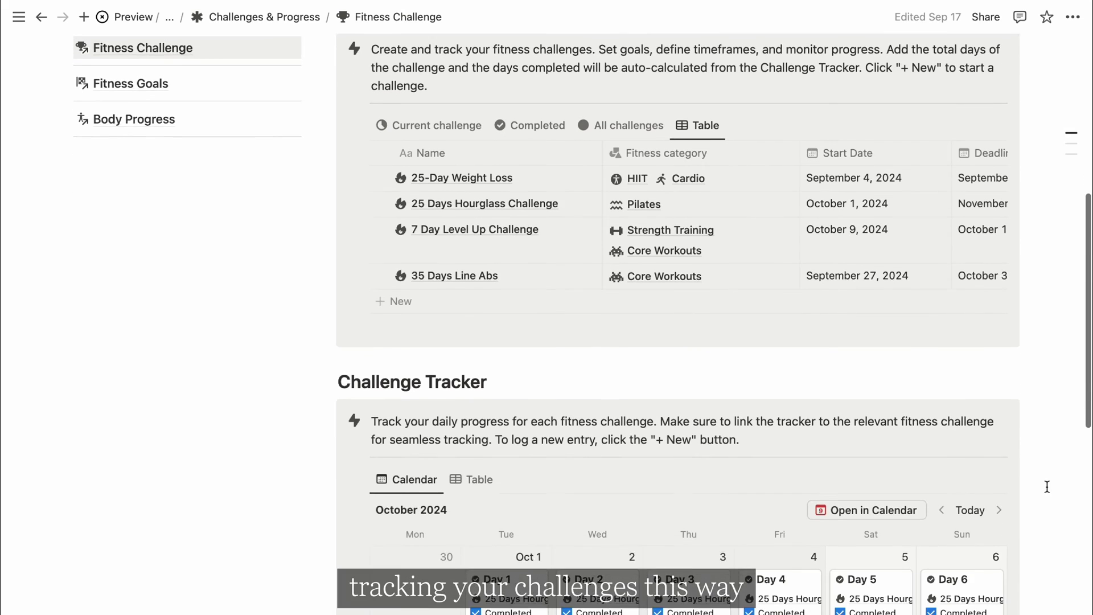
scroll(1047, 486, down, 4)
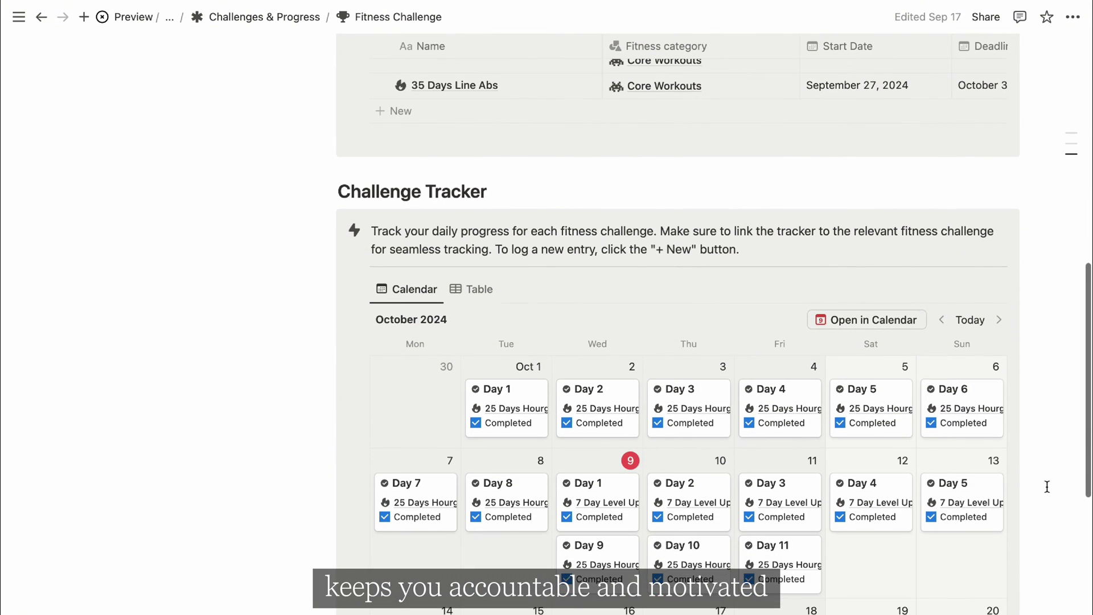
scroll(1047, 487, down, 2)
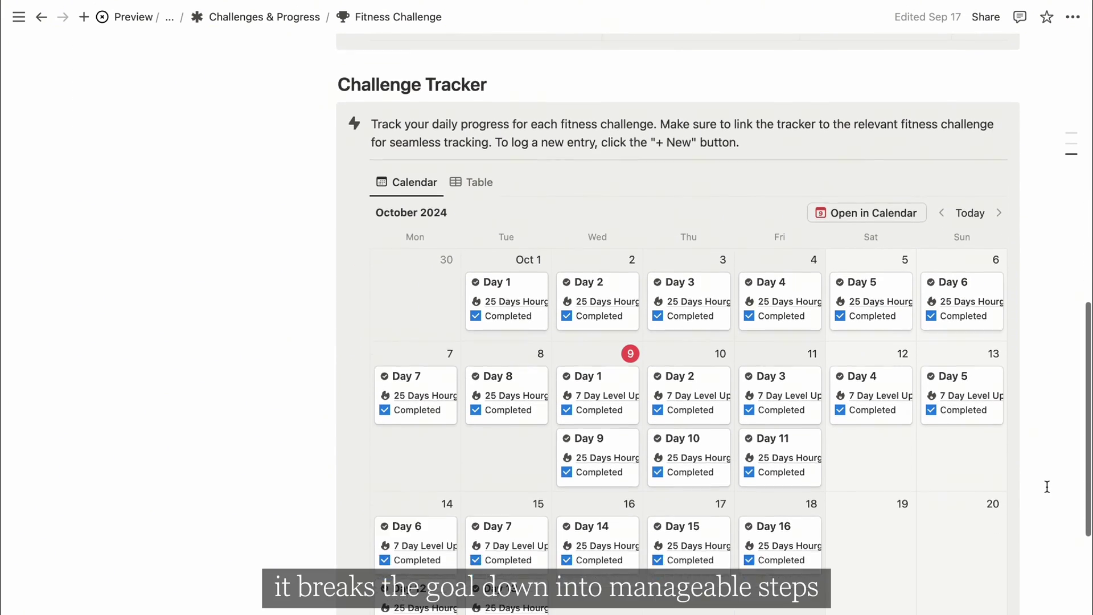
scroll(1046, 486, down, 3)
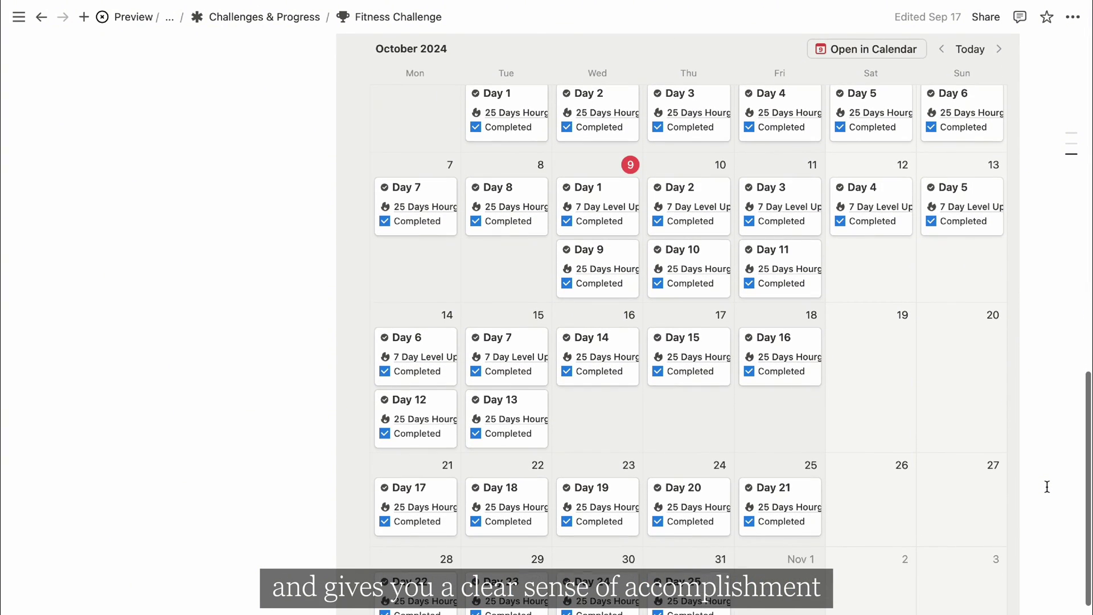
scroll(1056, 488, up, 3)
- Switch the Challenge Tracker entries to the Table view
click(477, 152)
scroll(757, 311, down, 4)
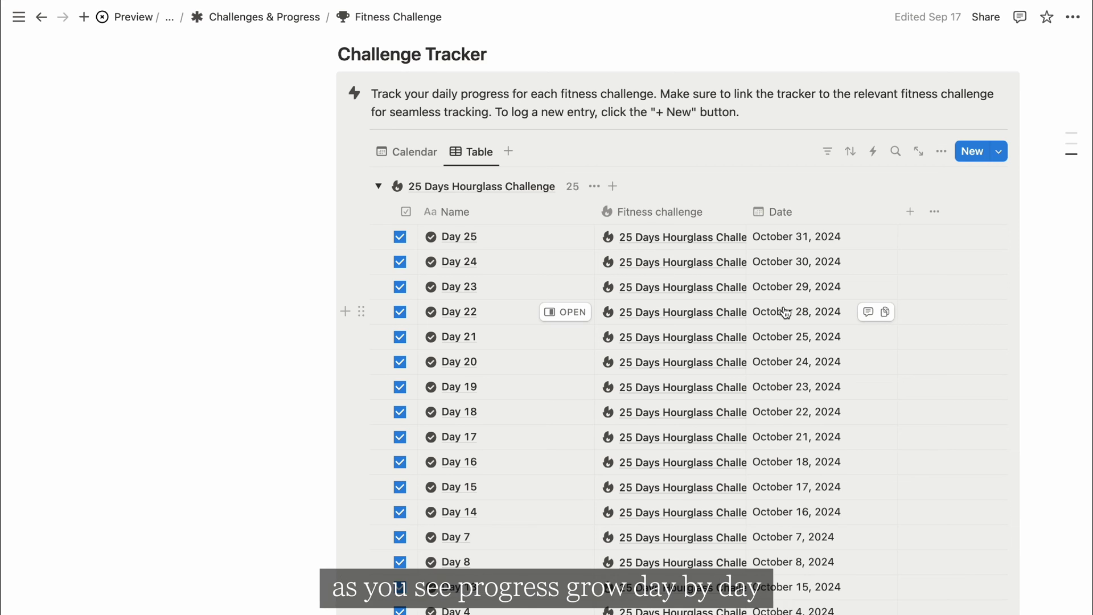
scroll(785, 312, down, 2)
scroll(785, 312, down, 1)
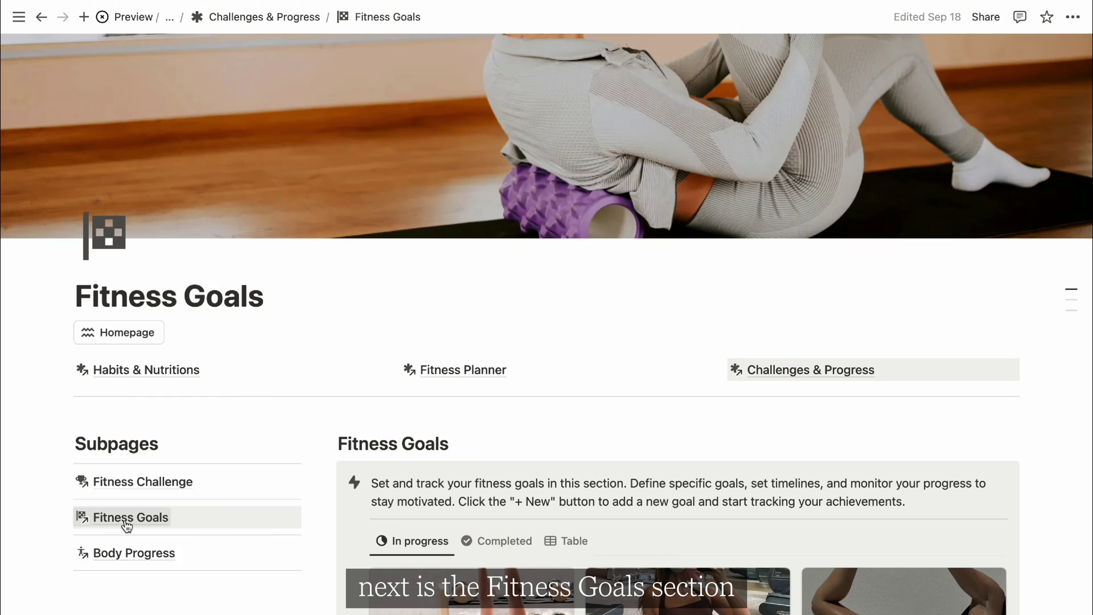
mouse_move(126, 526)
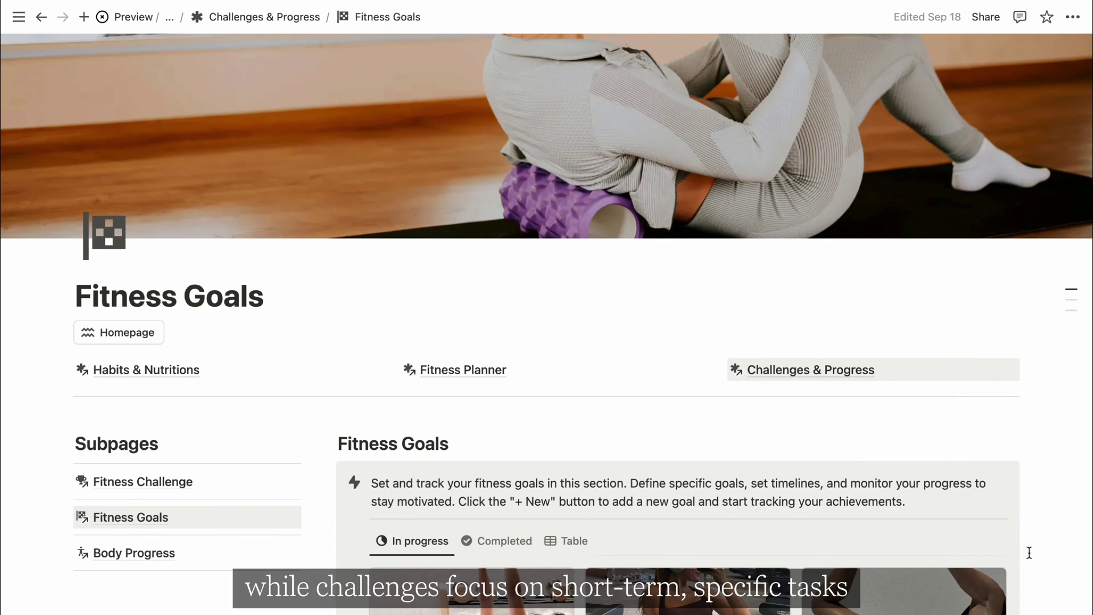
- Add a new Fitness Goals row named 'Lose 10 pounds', due December 31, 2024
scroll(1029, 552, down, 3)
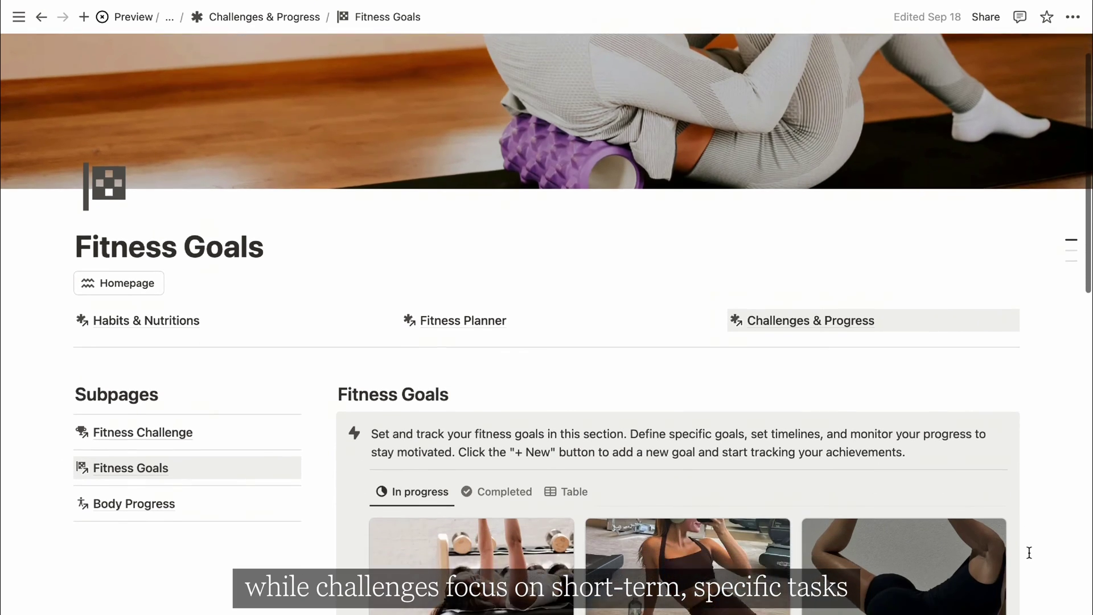
scroll(1029, 552, down, 2)
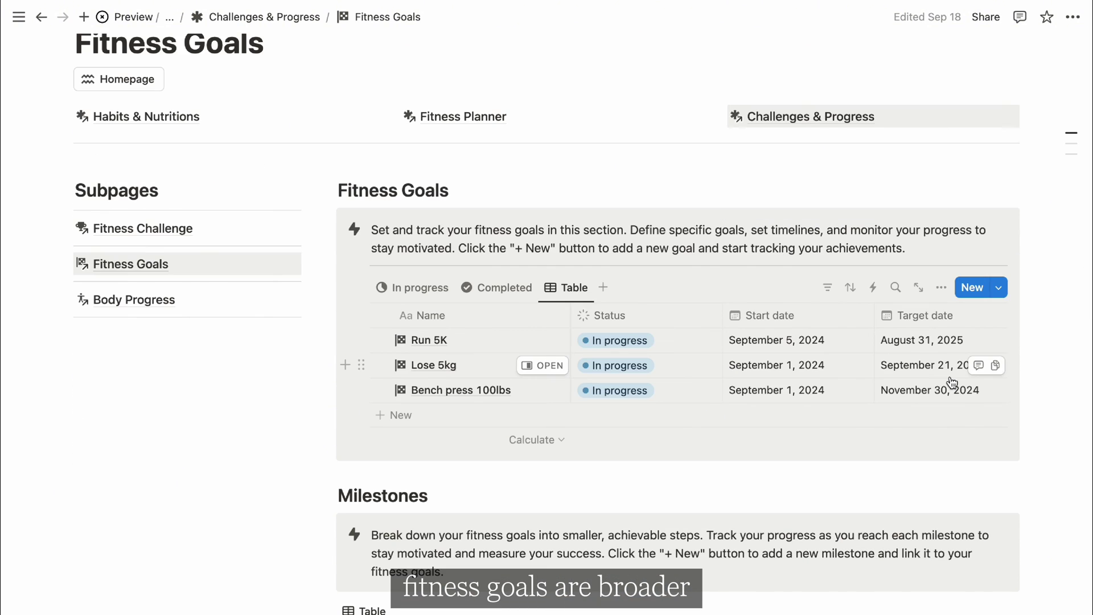
scroll(952, 380, right, 3)
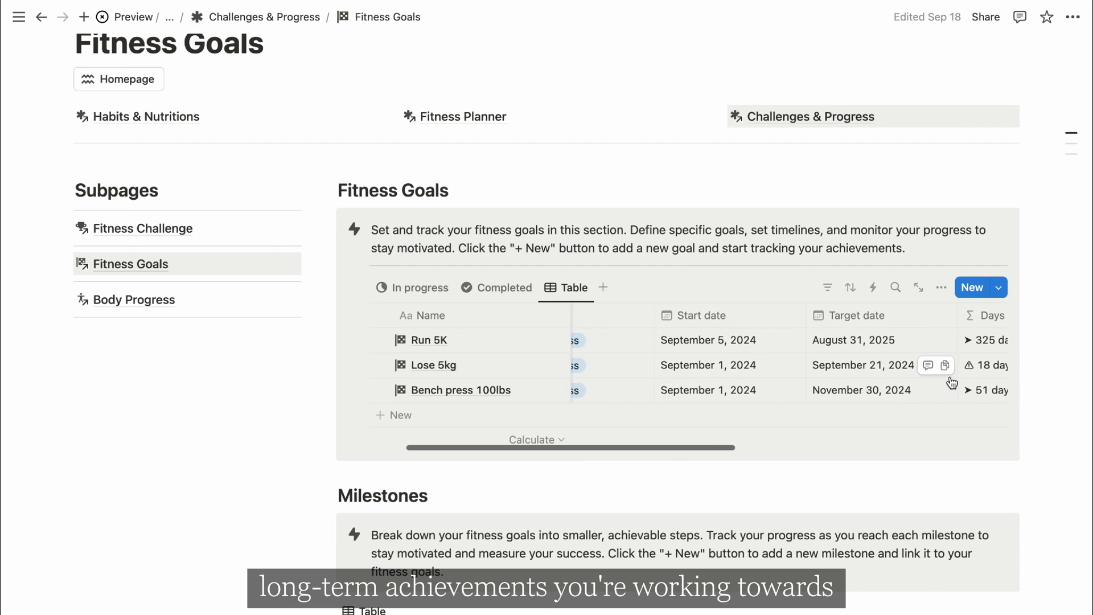
scroll(683, 393, left, 3)
click(426, 415)
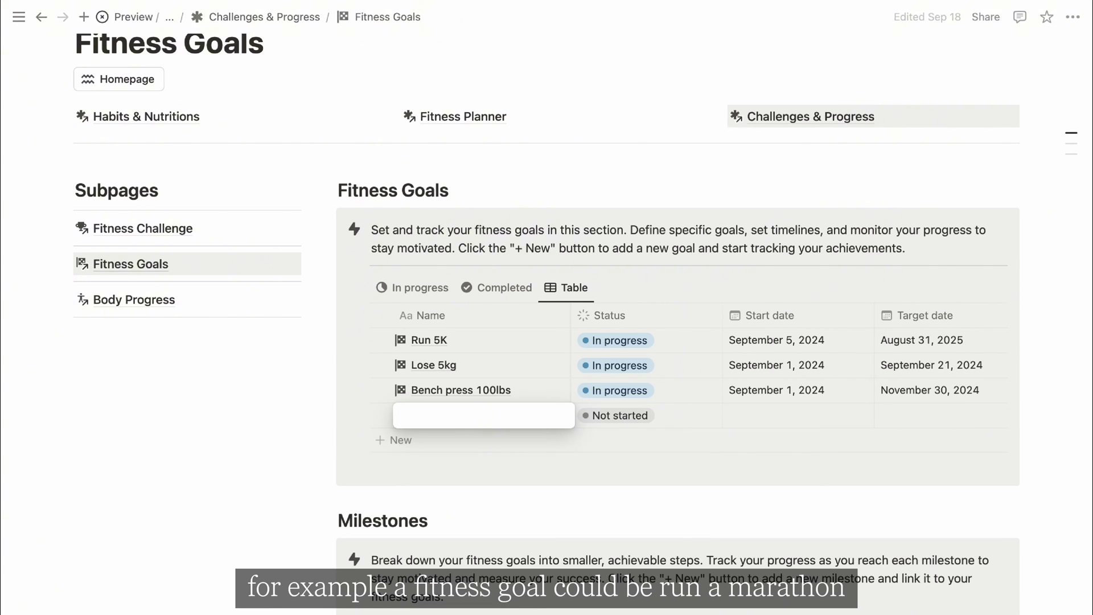
text(Lose 10 pounds)
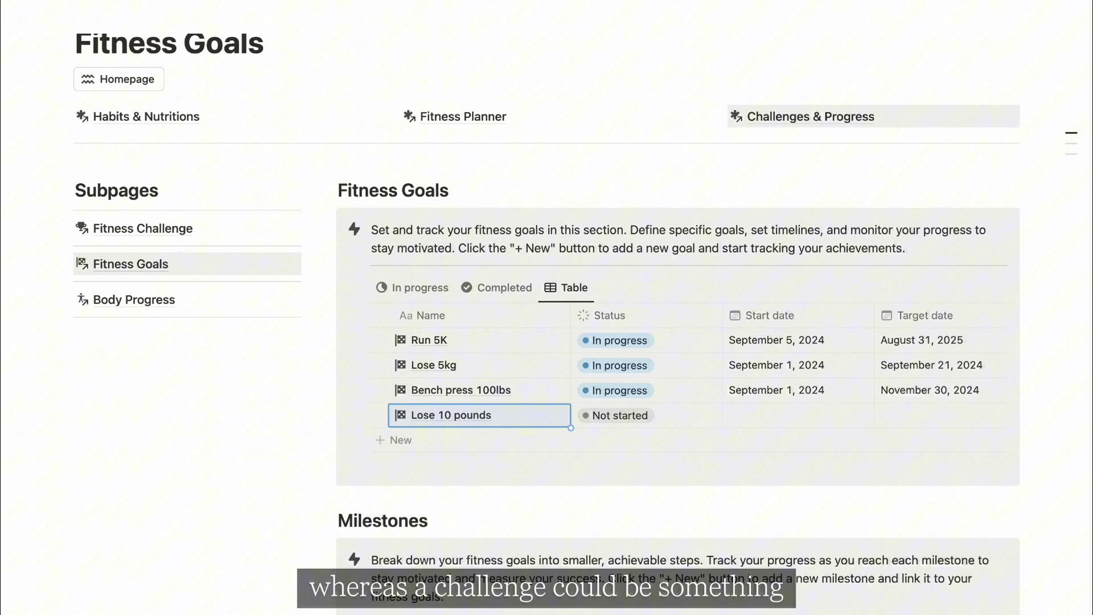
- Link the Lose 10 pounds goal to the 25-Day Weight Loss challenge
scroll(918, 421, right, 5)
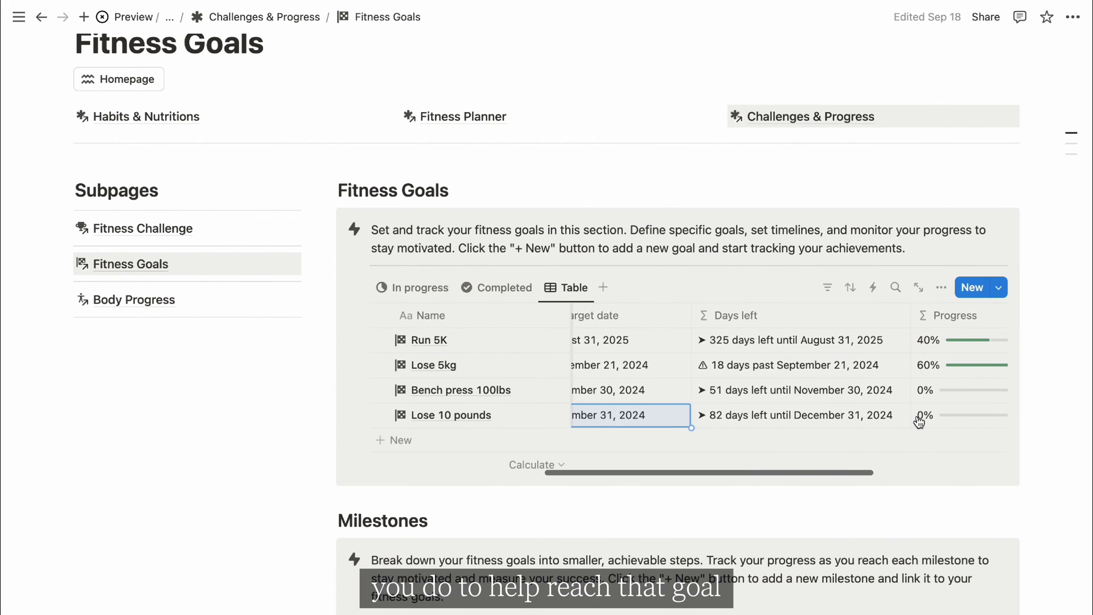
scroll(918, 422, right, 5)
click(918, 422)
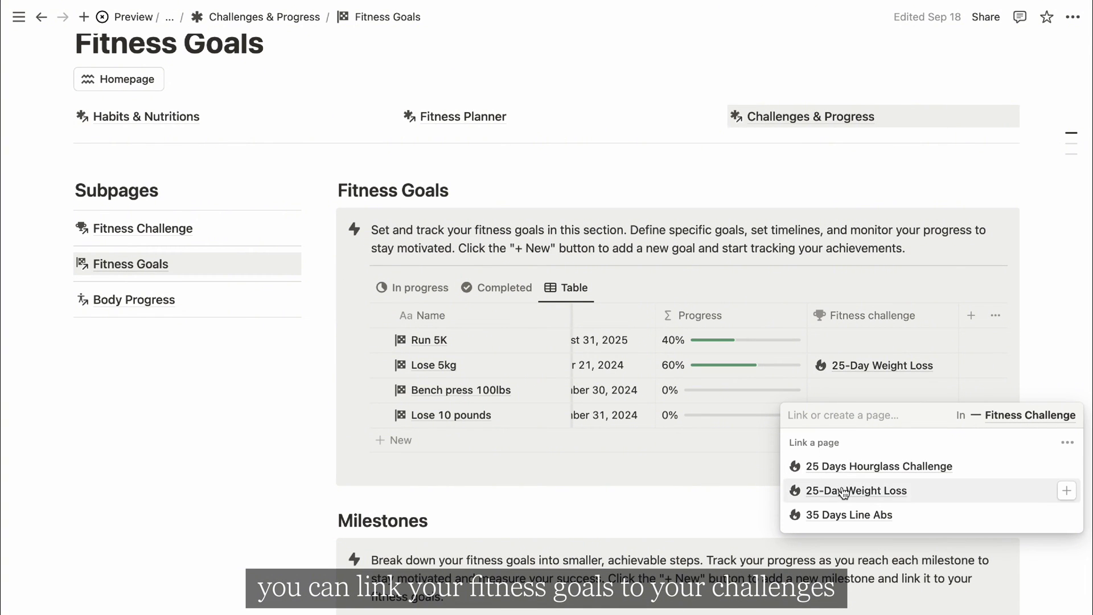
click(854, 490)
click(739, 480)
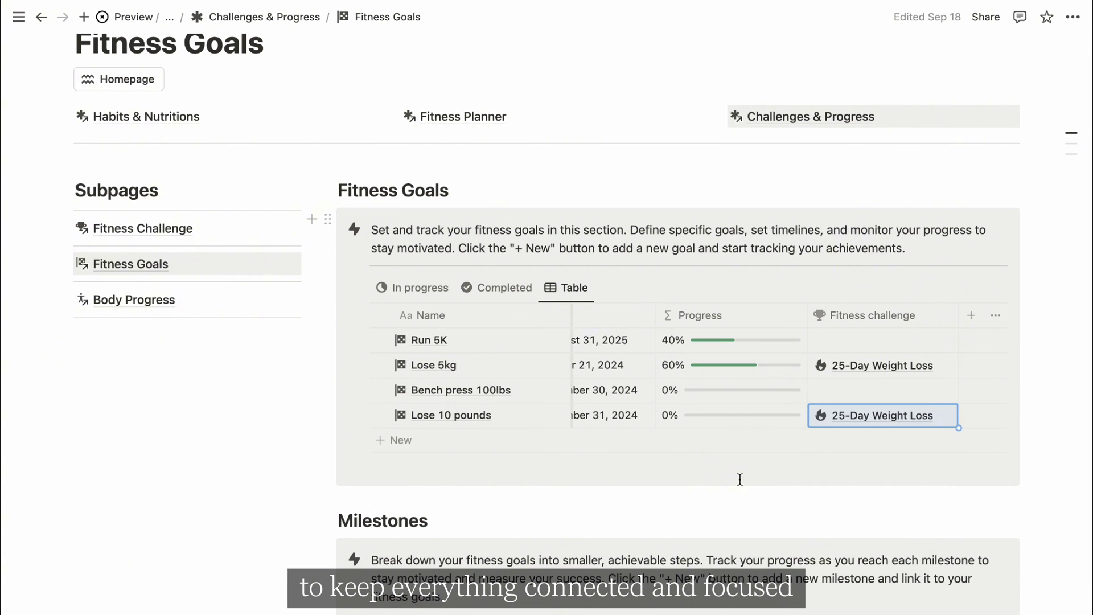
- Add milestones 'Lose 6 pounds' through 'Lose 10 pounds' under the Lose 10 pounds goal
scroll(739, 479, down, 3)
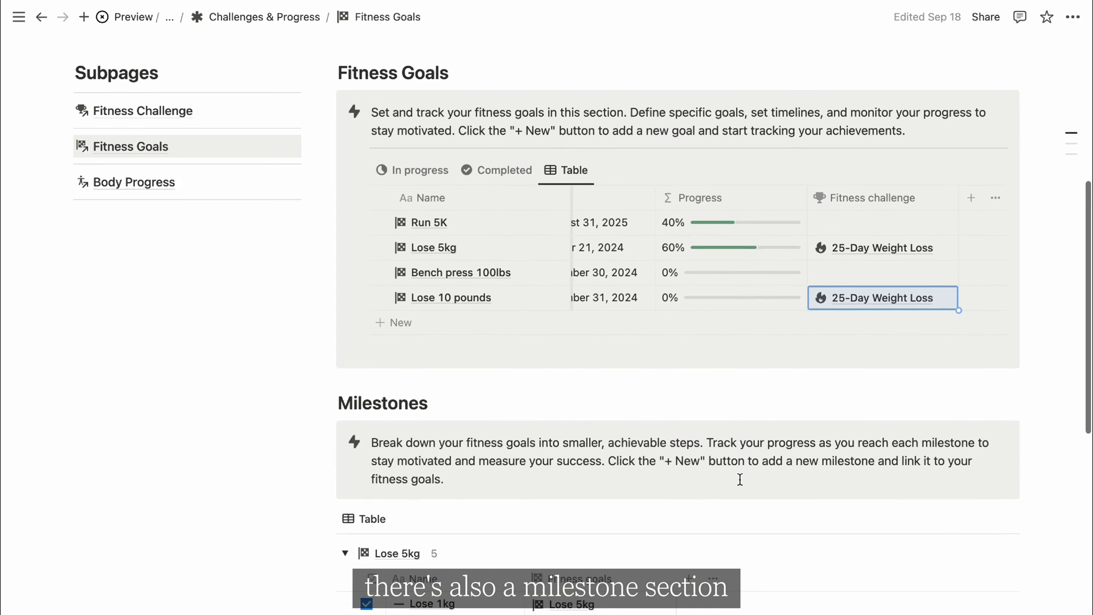
scroll(740, 480, down, 3)
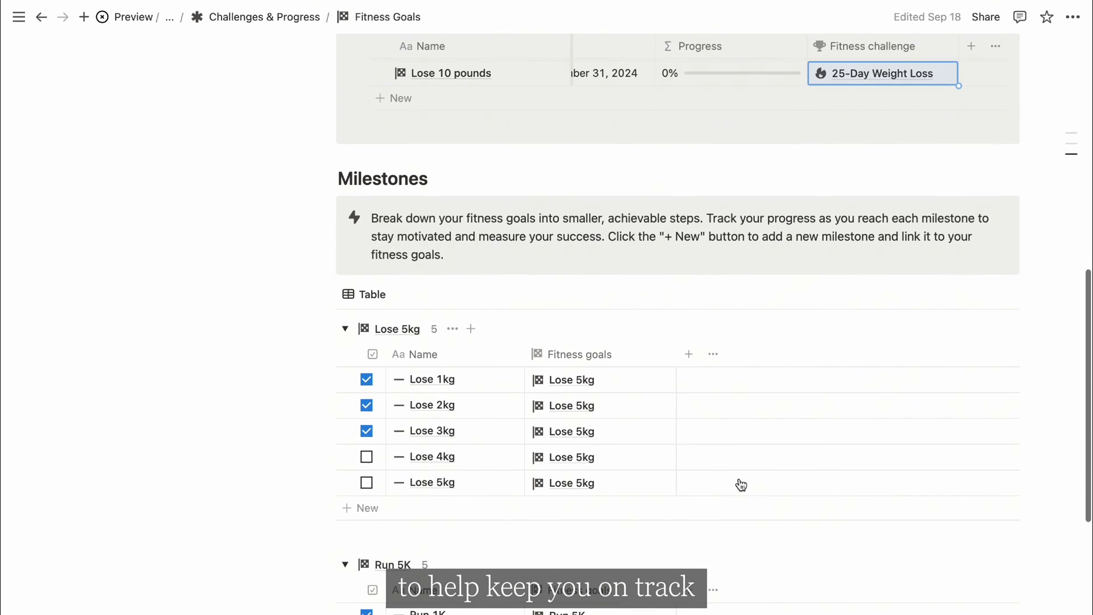
scroll(740, 478, down, 4)
click(368, 533)
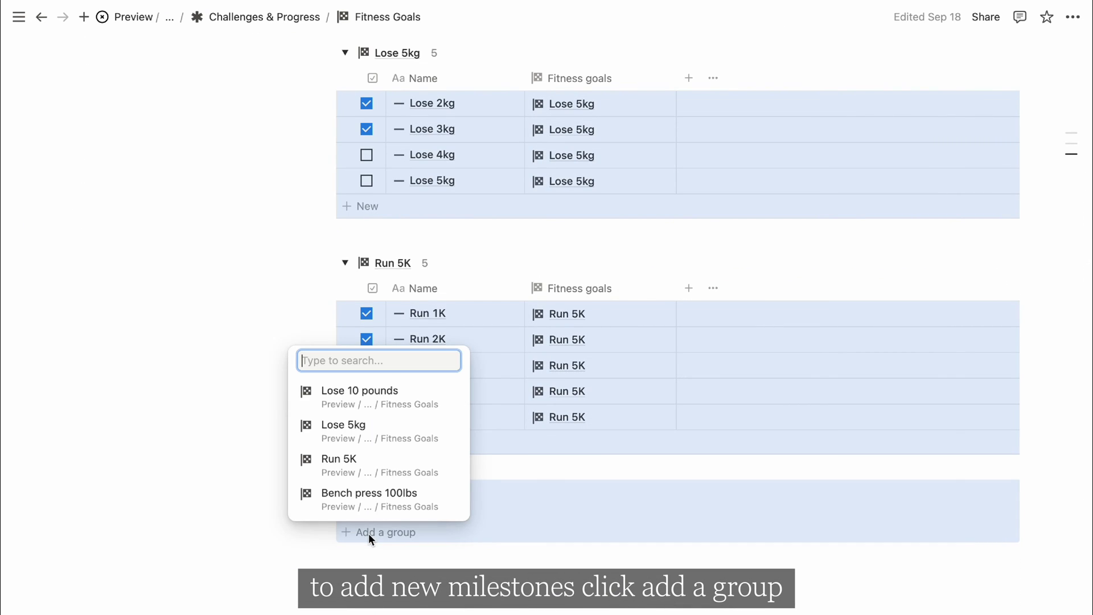
click(353, 395)
scroll(370, 410, up, 5)
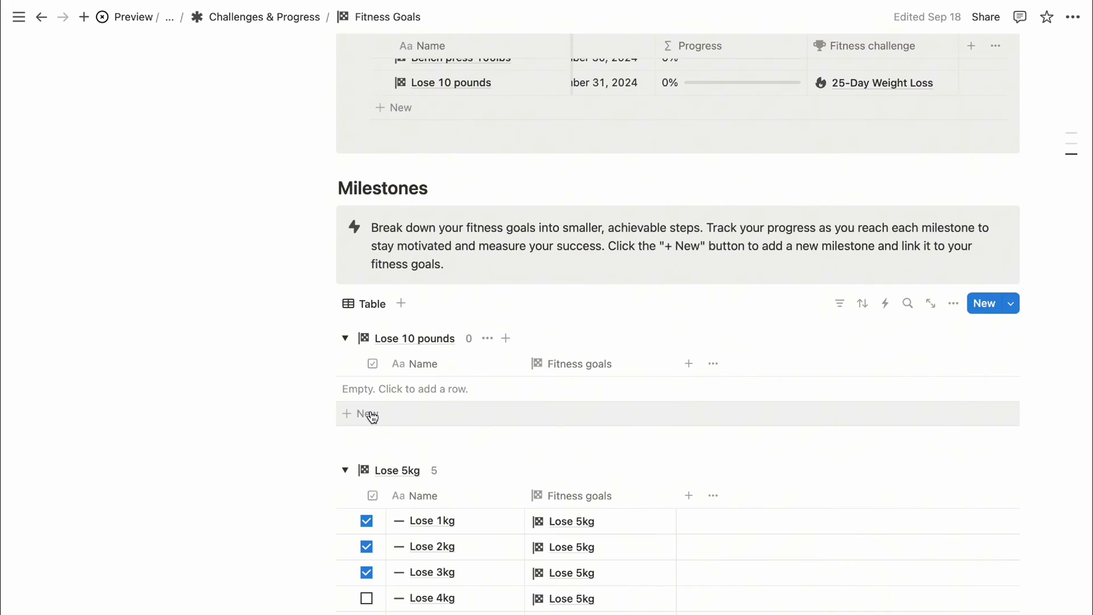
click(370, 414)
text(Lose 6 pounds)
key(Return)
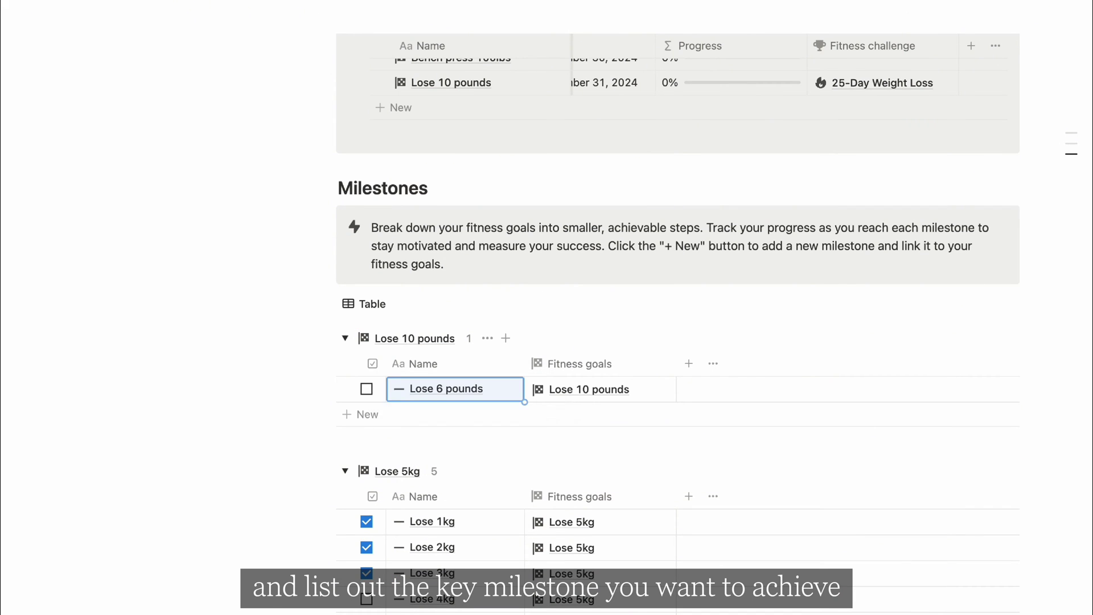
text(Lose 7 po)
- Tick the Lose 6 pounds and Lose 9 pounds milestones as reached
click(366, 471)
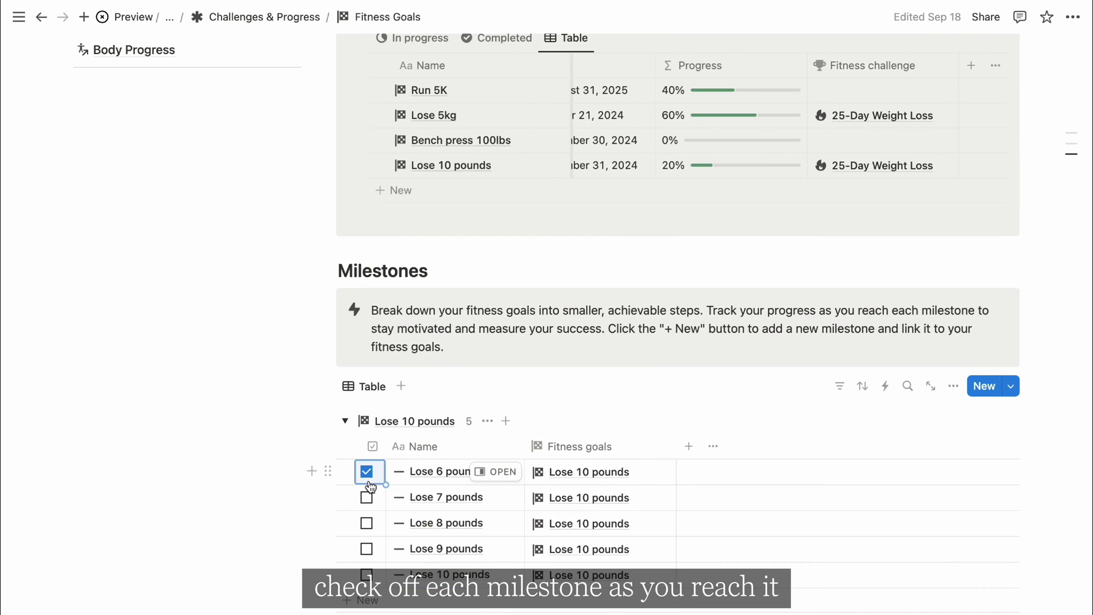
click(366, 548)
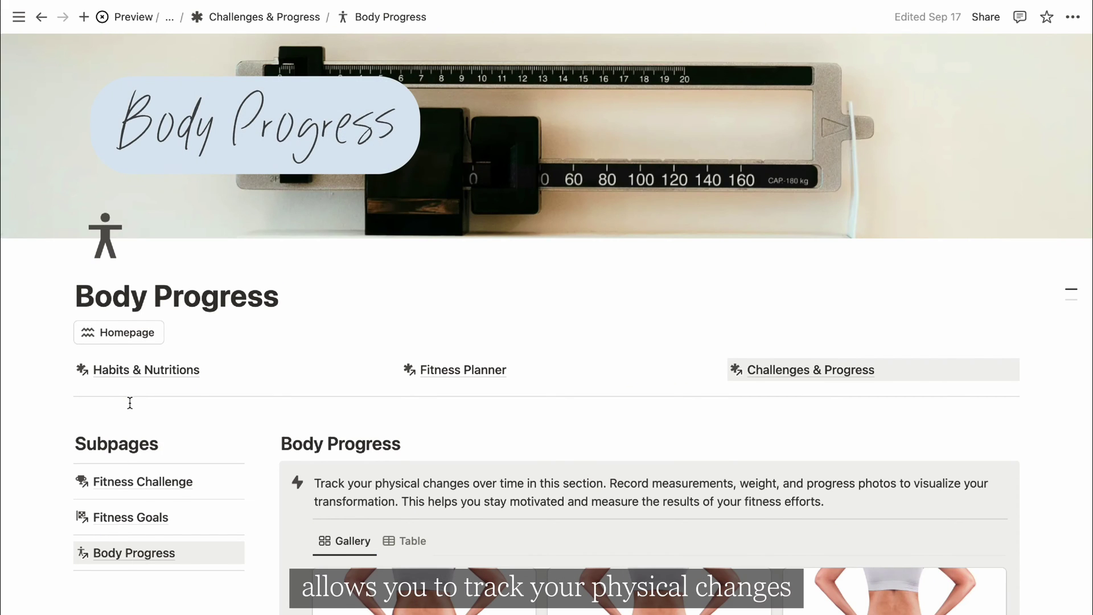
scroll(1060, 509, down, 1)
scroll(1060, 508, down, 3)
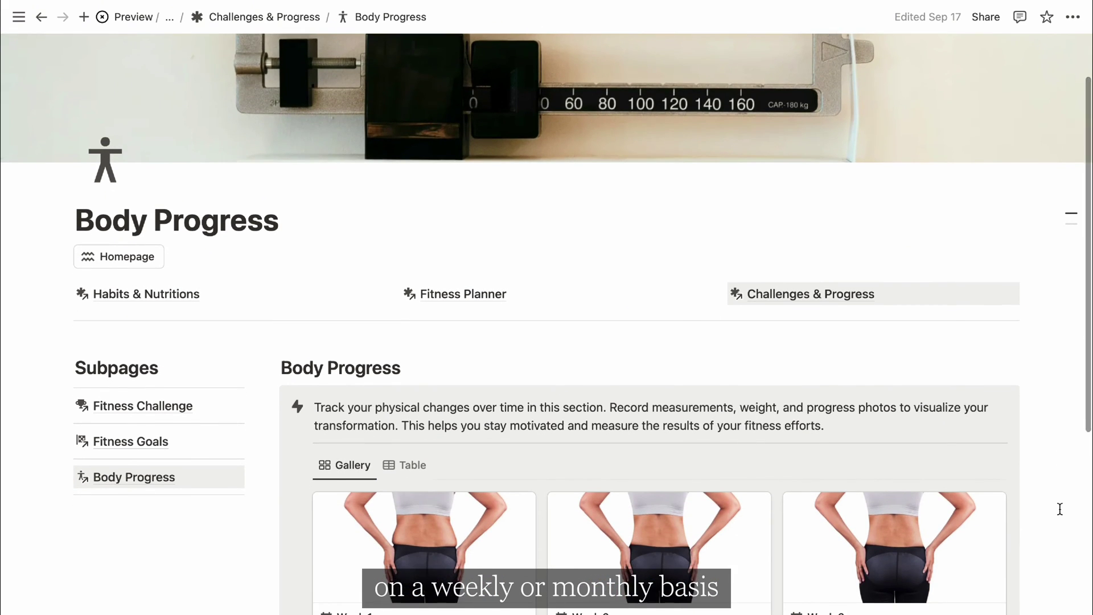
scroll(1059, 509, down, 2)
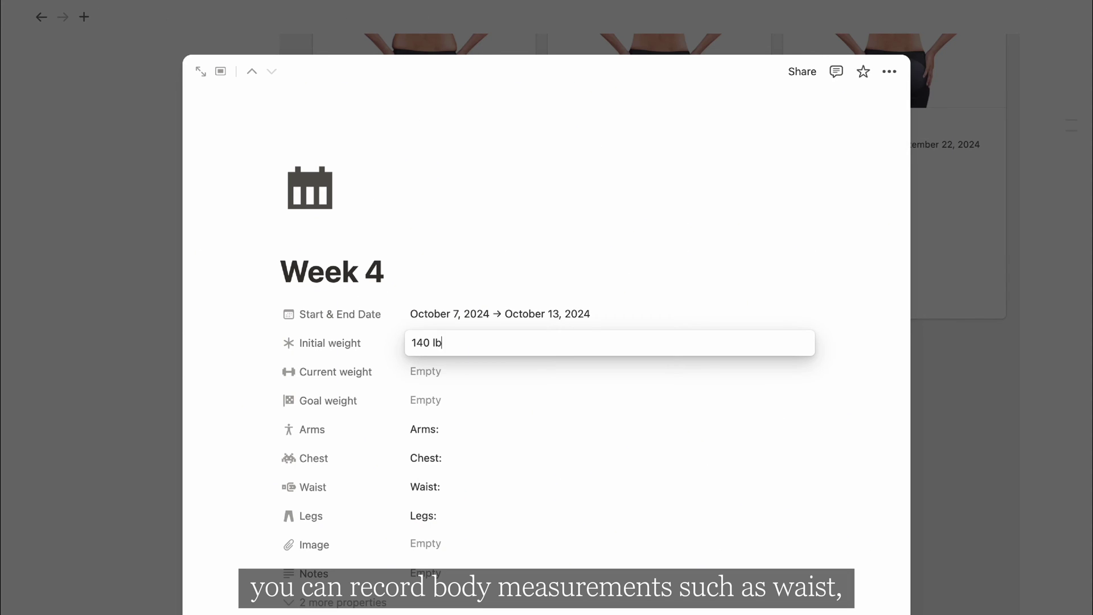
- Enter Week 4's current weight, goal weight of 140 lbs, and arm measurement in inches
text(s)
key(Return)
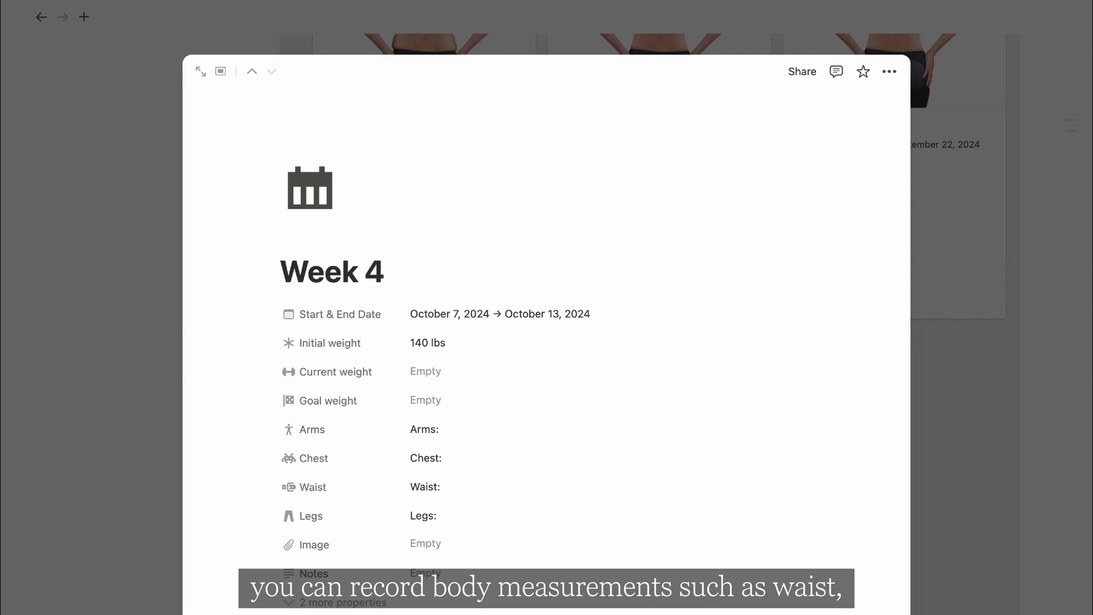
click(482, 373)
text(140 lbs)
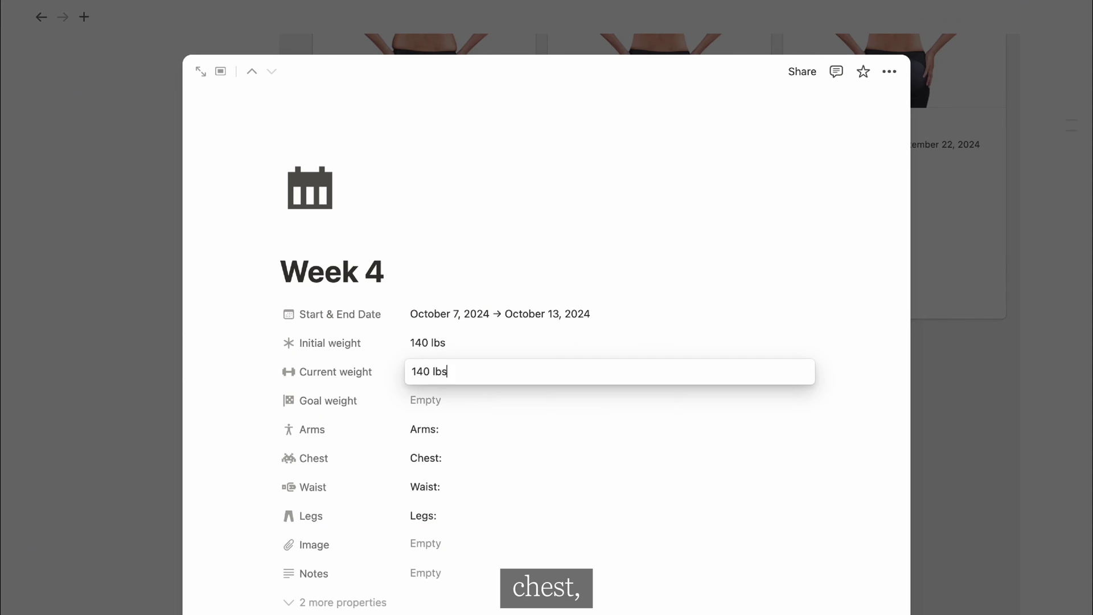
key(Return)
click(441, 402)
text(140 lbs)
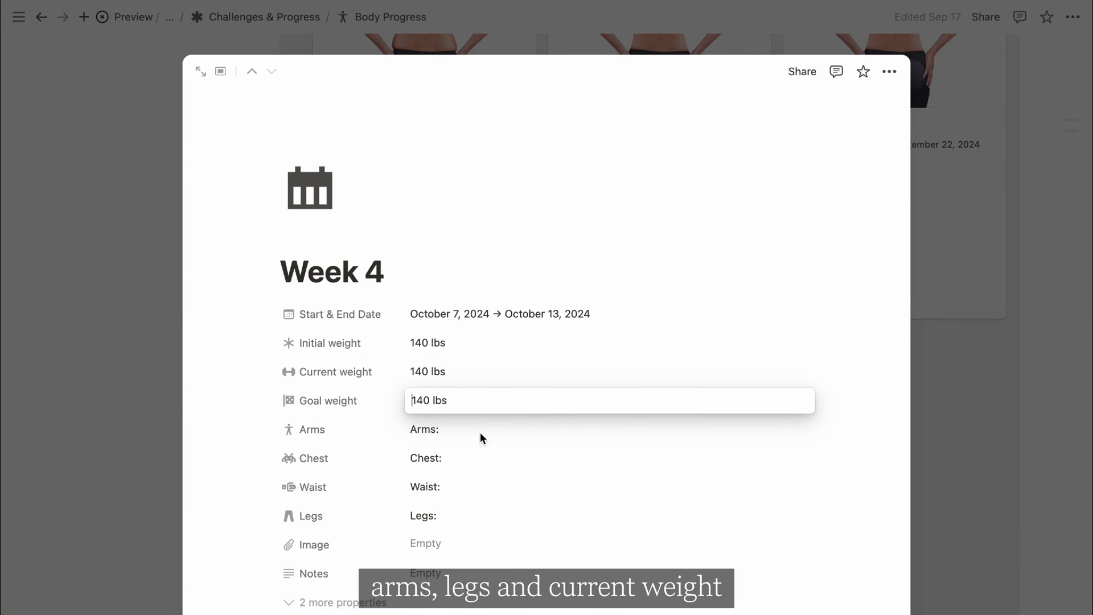
key(Return)
click(537, 434)
text(12 inches)
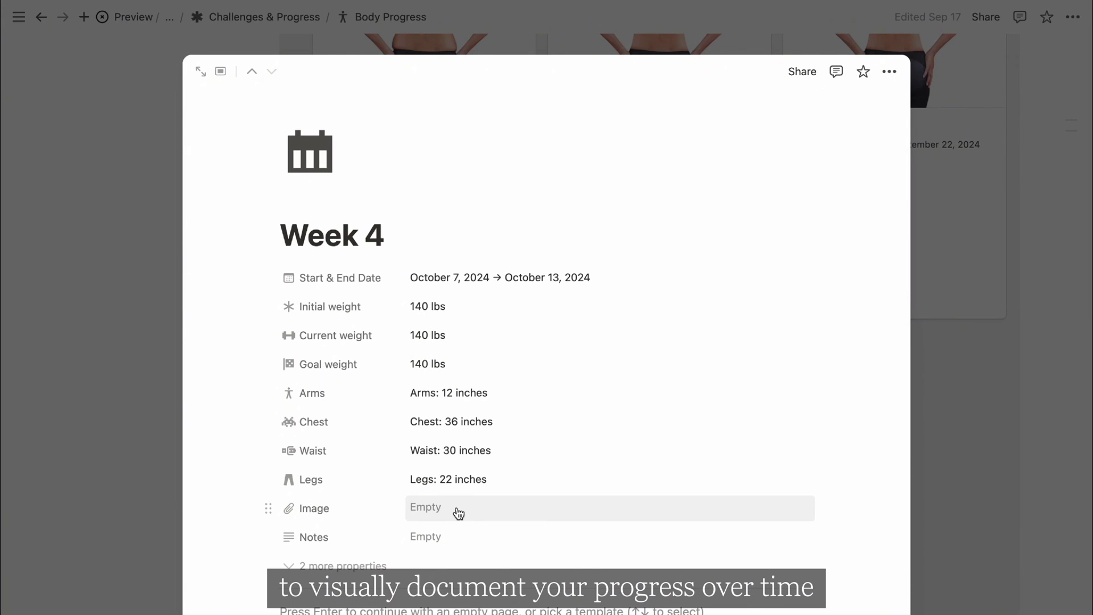
- Upload a body photo file to Week 4's Image property
click(458, 512)
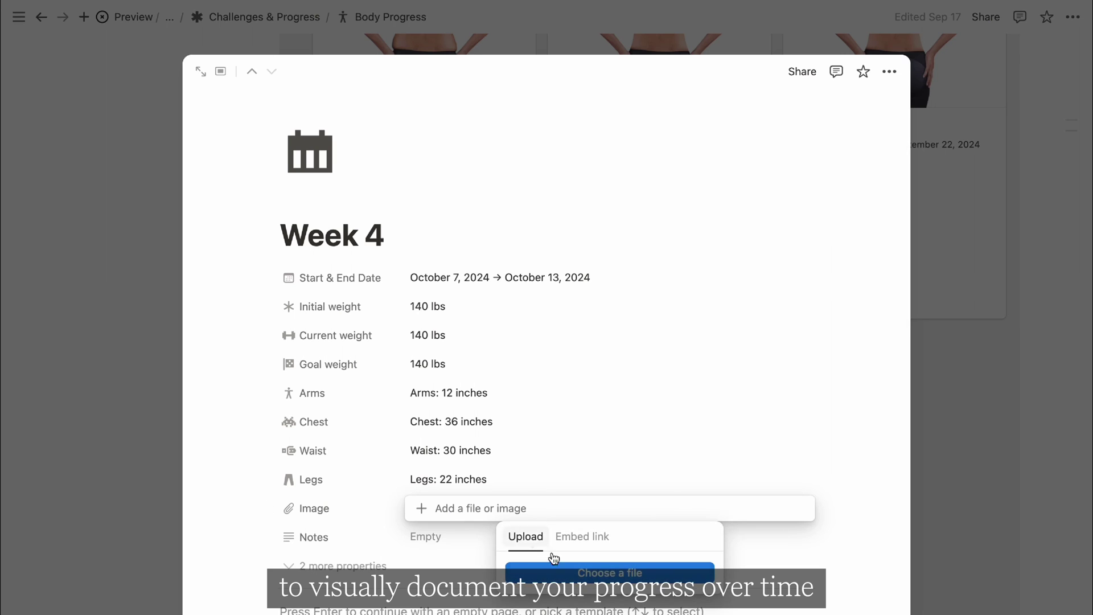
click(588, 575)
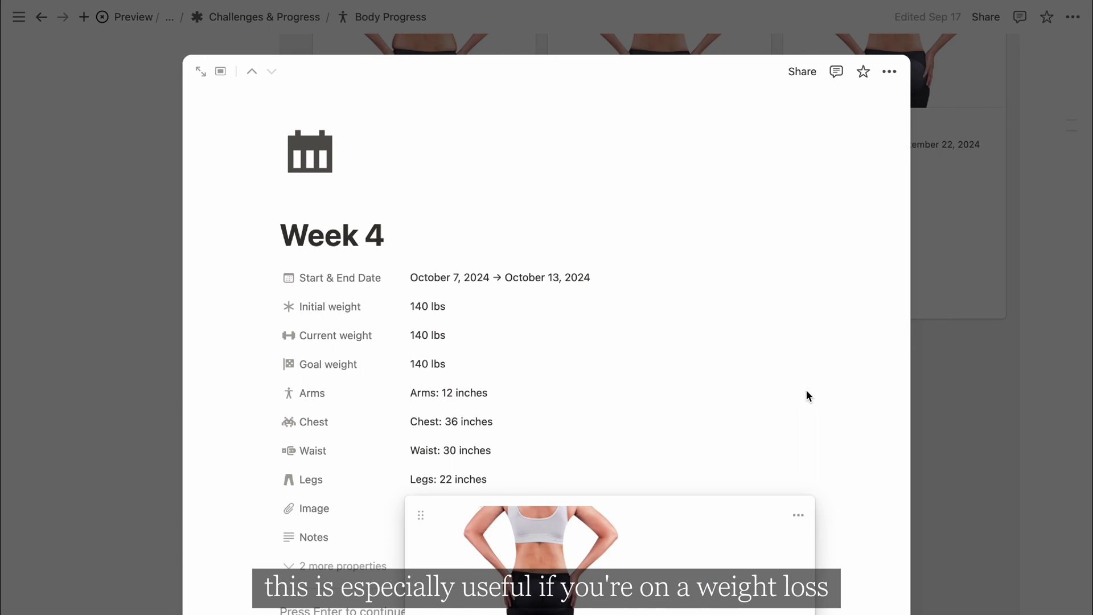
click(805, 395)
- Close the Week 4 entry and display Body Progress as a table of weeks and measurements
click(1043, 402)
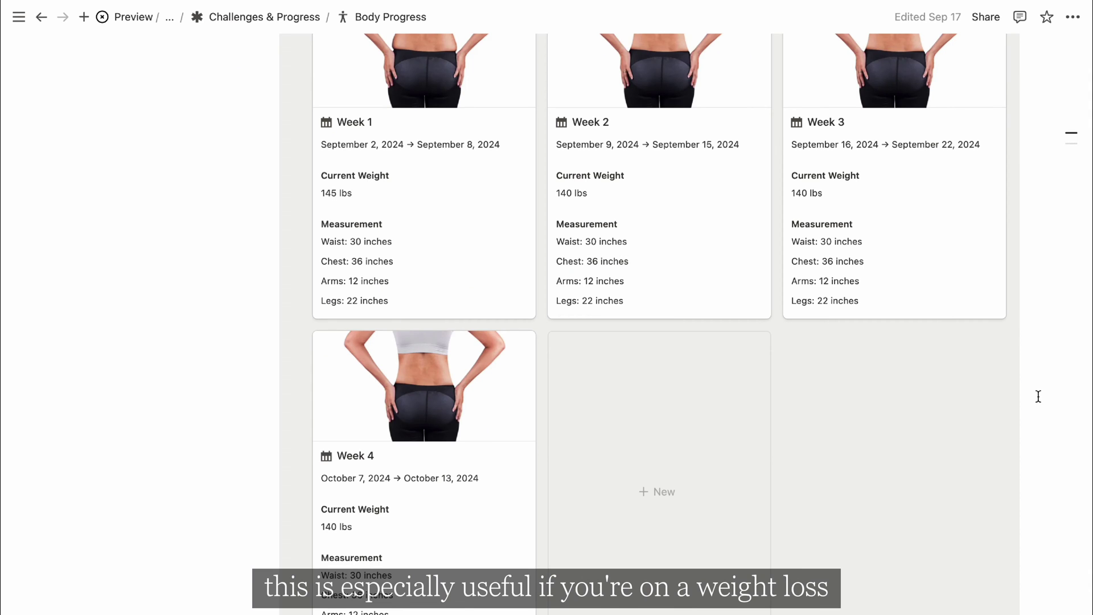
scroll(1038, 396, up, 2)
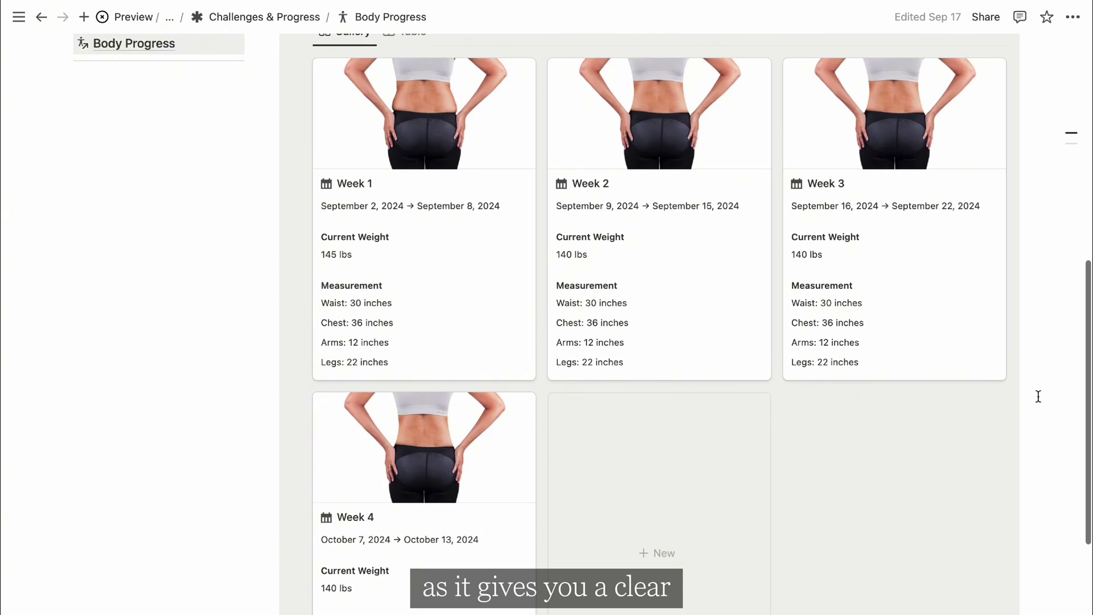
scroll(1038, 396, up, 3)
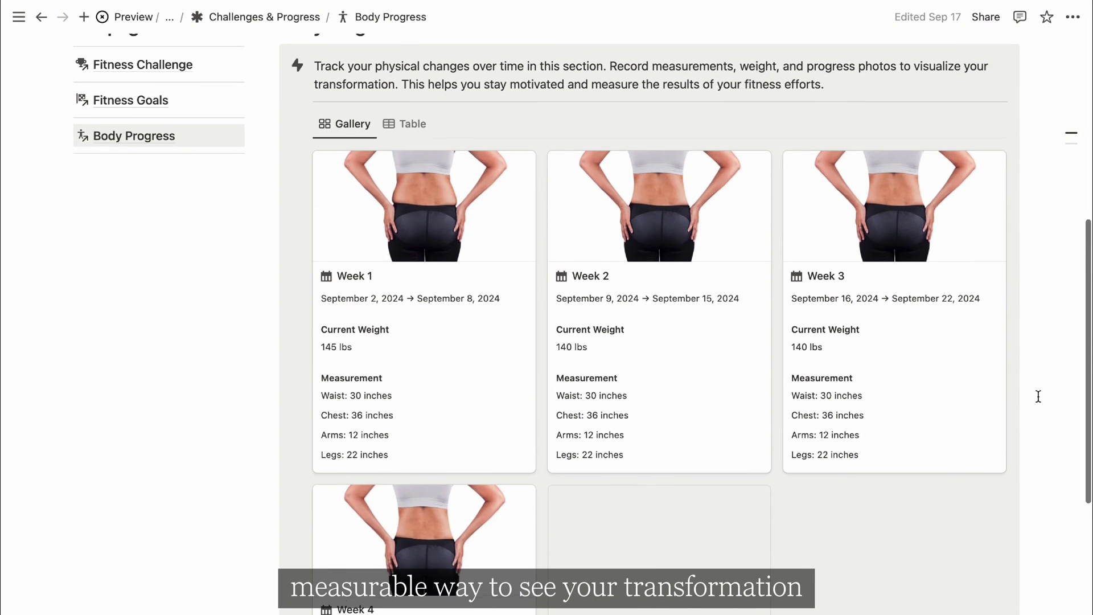
scroll(1039, 396, up, 3)
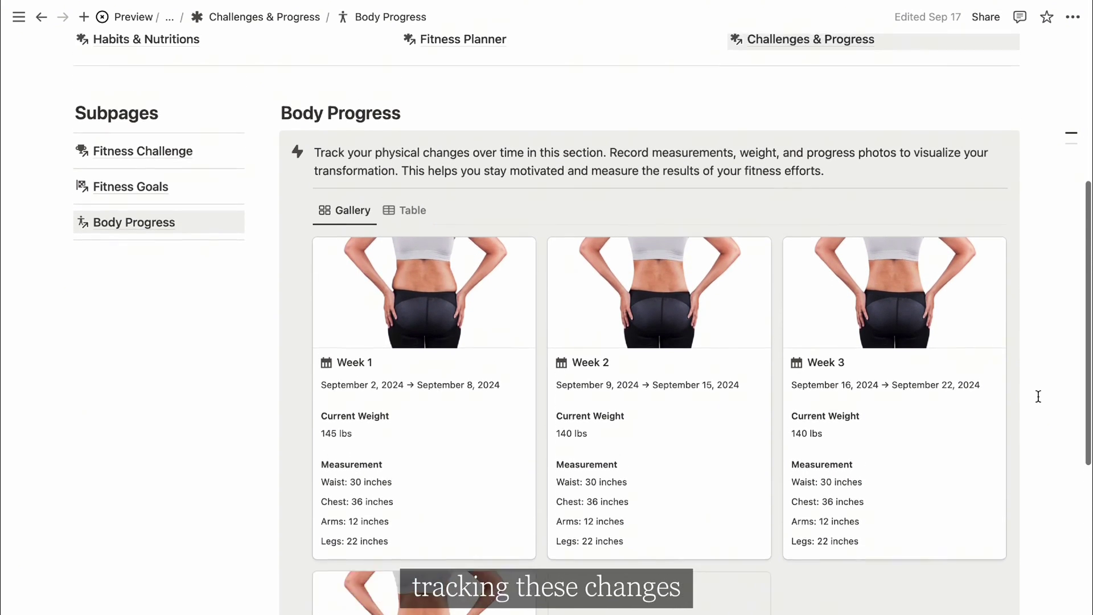
scroll(1038, 396, up, 2)
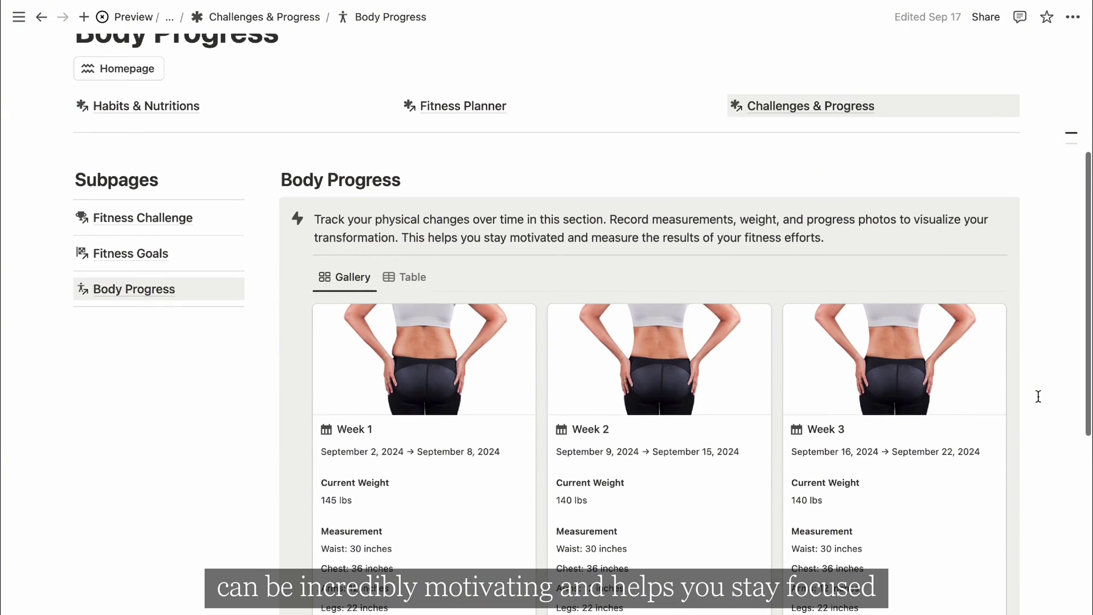
scroll(1038, 397, up, 2)
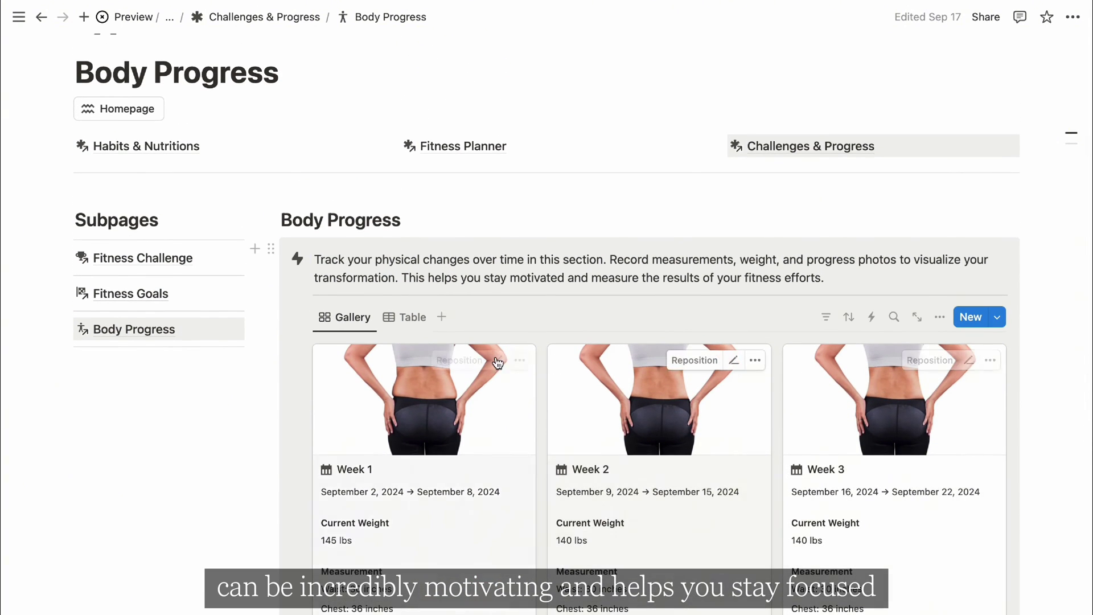
click(411, 319)
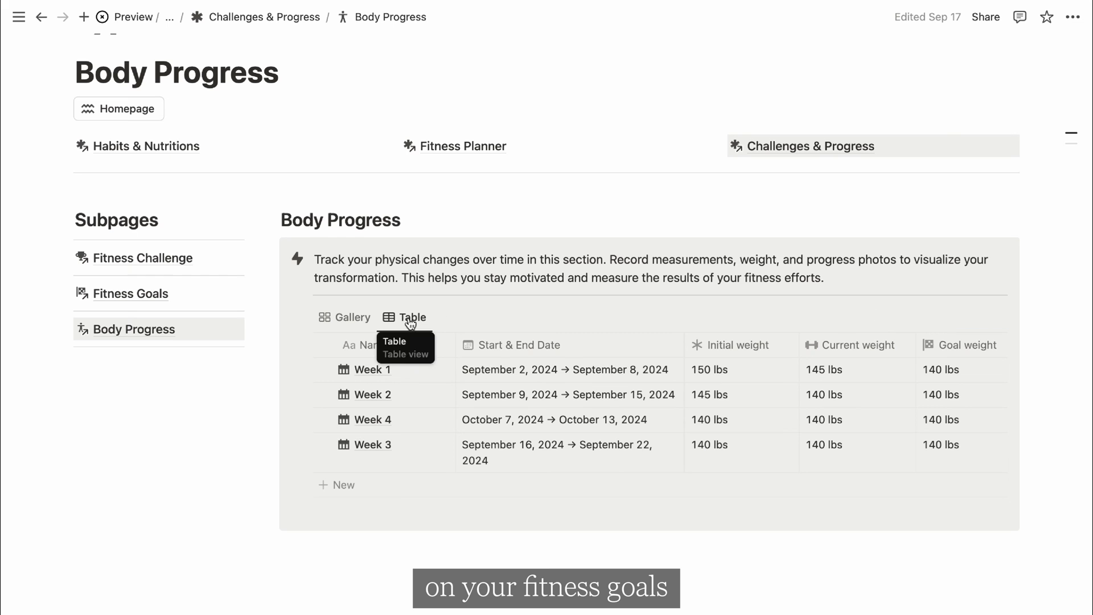
scroll(892, 428, right, 5)
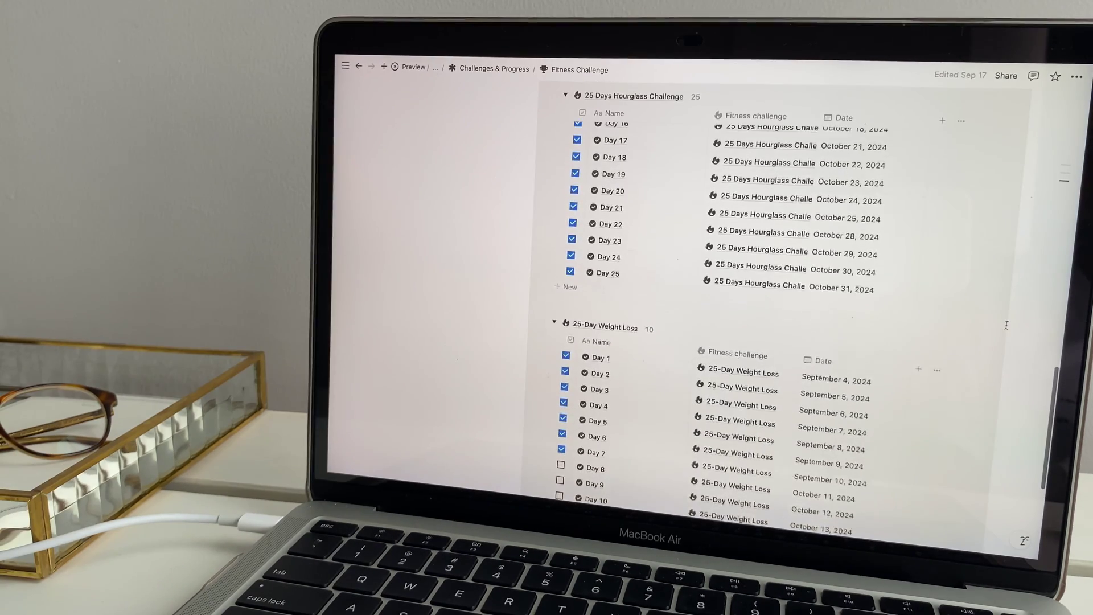
- Tick Exercise and Eat healthy on the day 9 Habit Tracker card, bringing it to 80%
scroll(1006, 325, up, 15)
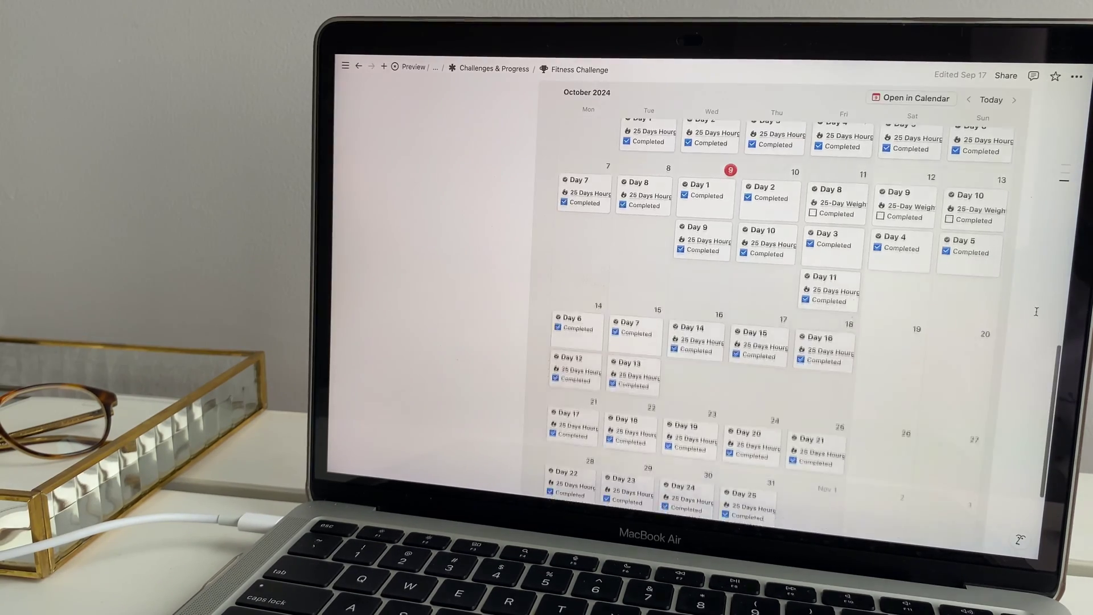
scroll(1036, 311, down, 2)
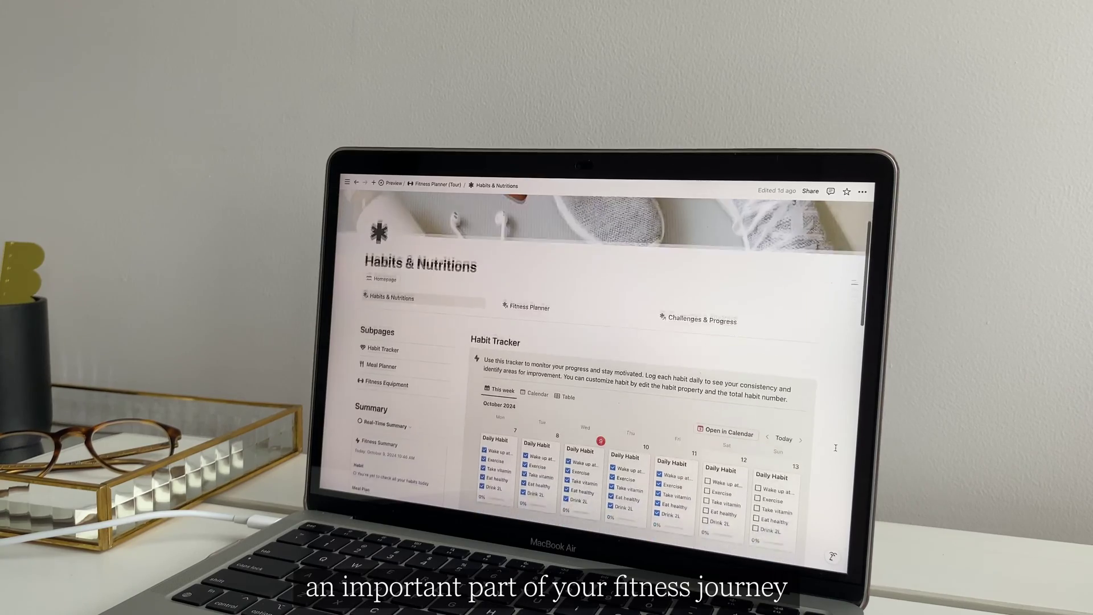
scroll(835, 448, down, 4)
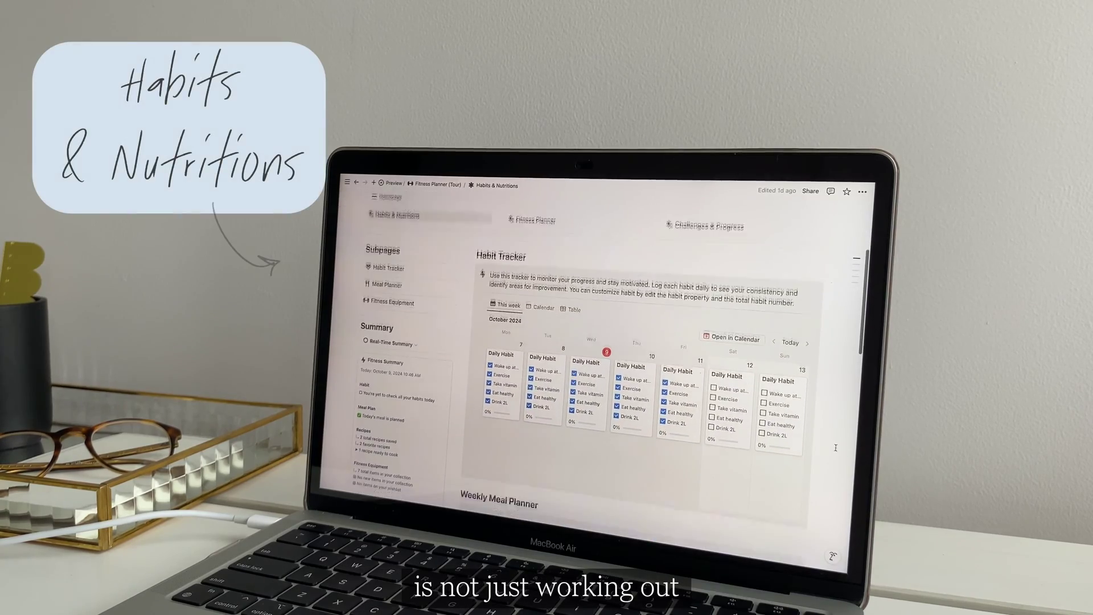
scroll(835, 448, down, 5)
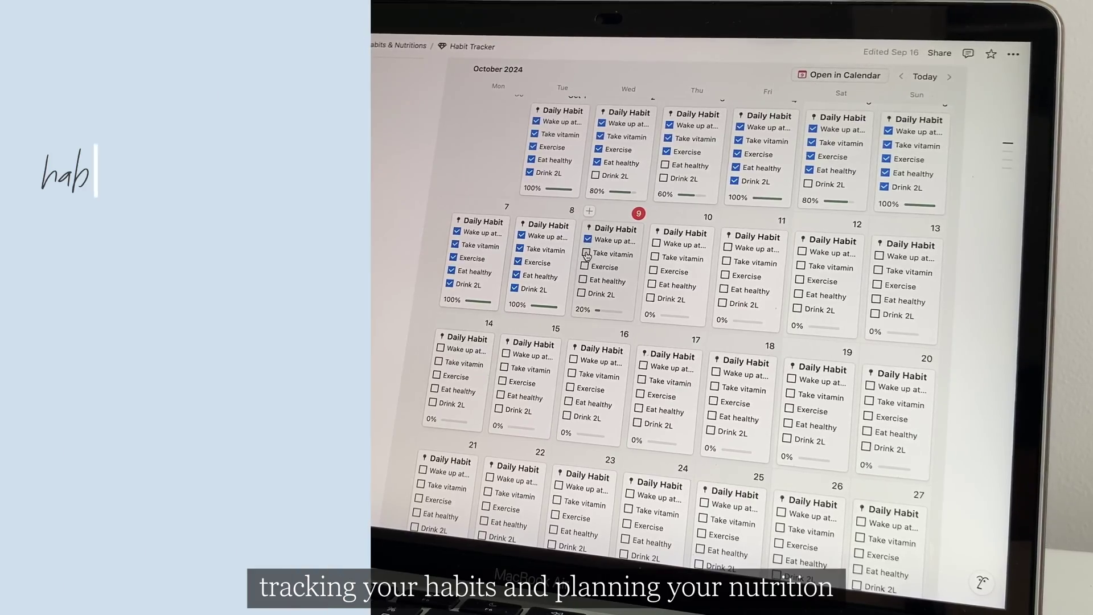
click(584, 267)
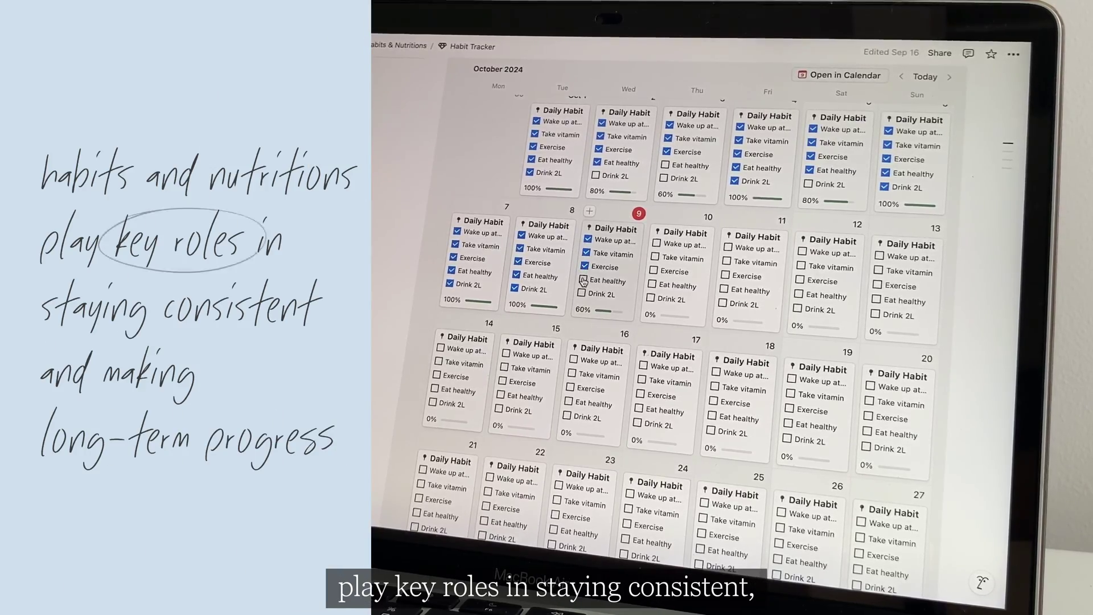
click(583, 280)
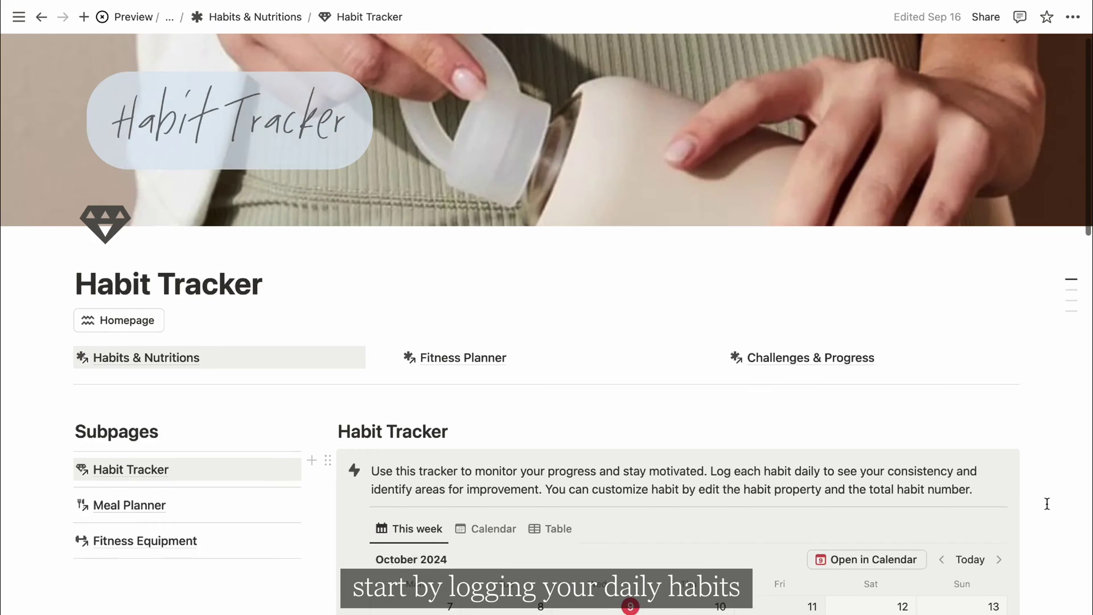
- Show the Habit Tracker as a table and rename the Wake up early habit to 'Wake up at 6A…'
scroll(1047, 503, down, 4)
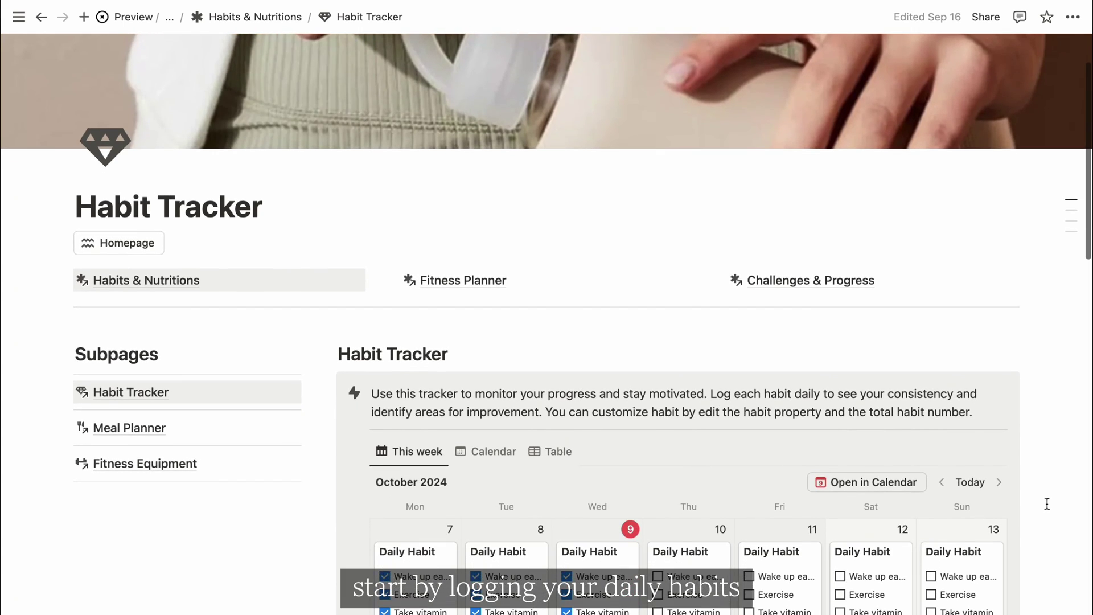
scroll(1047, 503, down, 3)
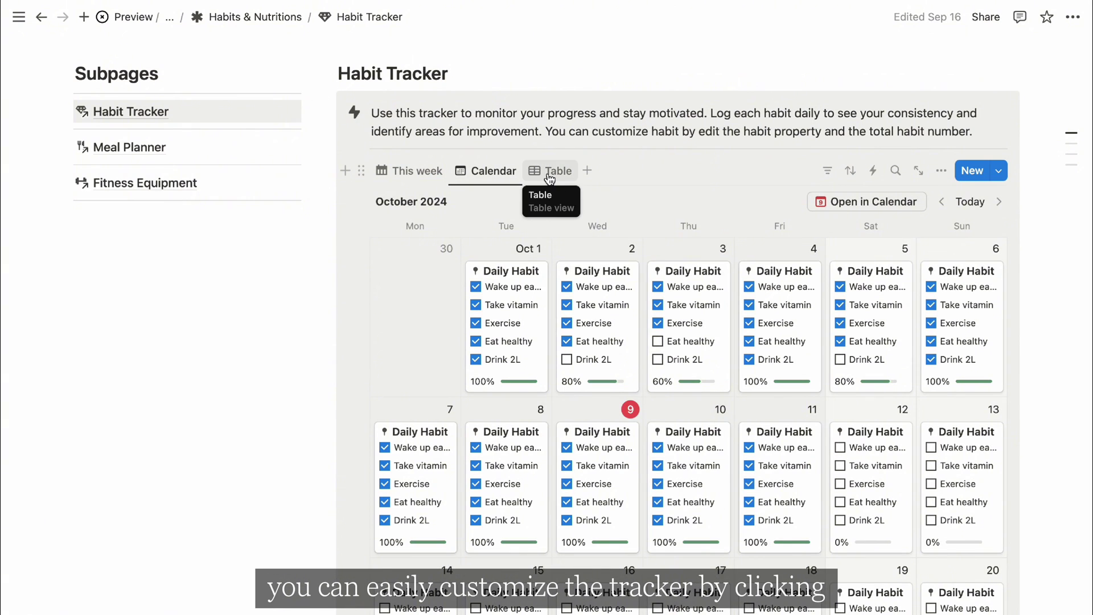
click(549, 178)
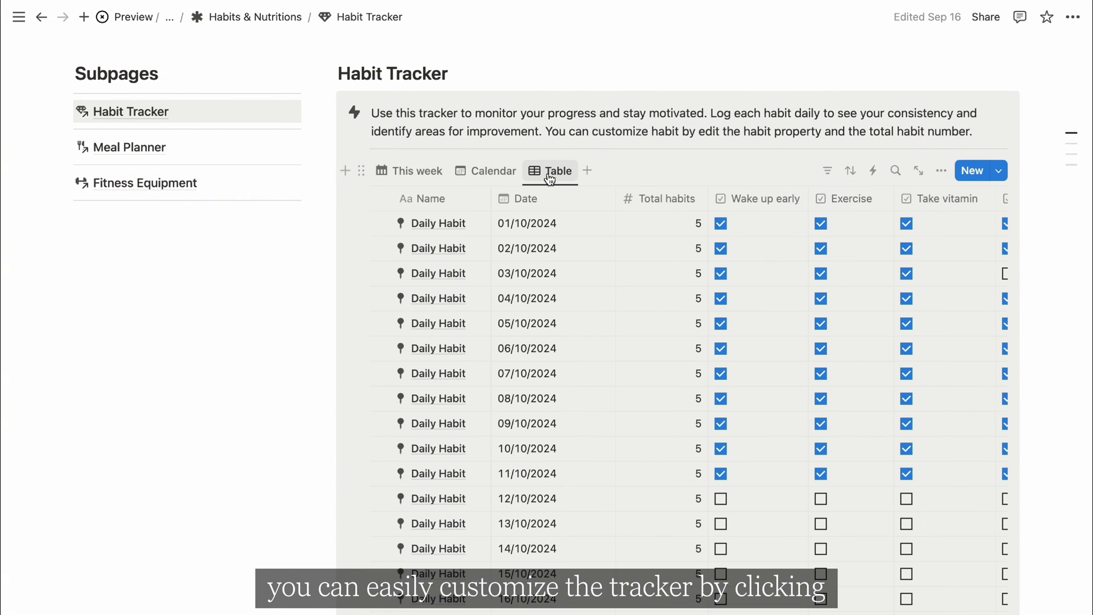
click(762, 203)
key(BackSpace)
key(BackSpace)
key(BackSpace)
key(BackSpace)
key(BackSpace)
key(BackSpace)
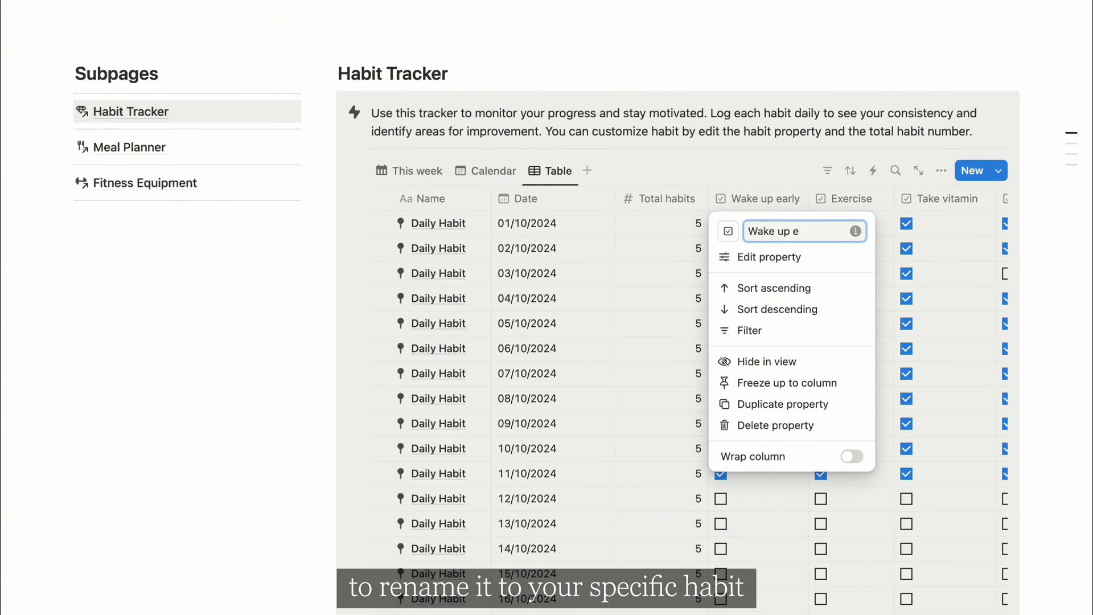
text(at 6A)
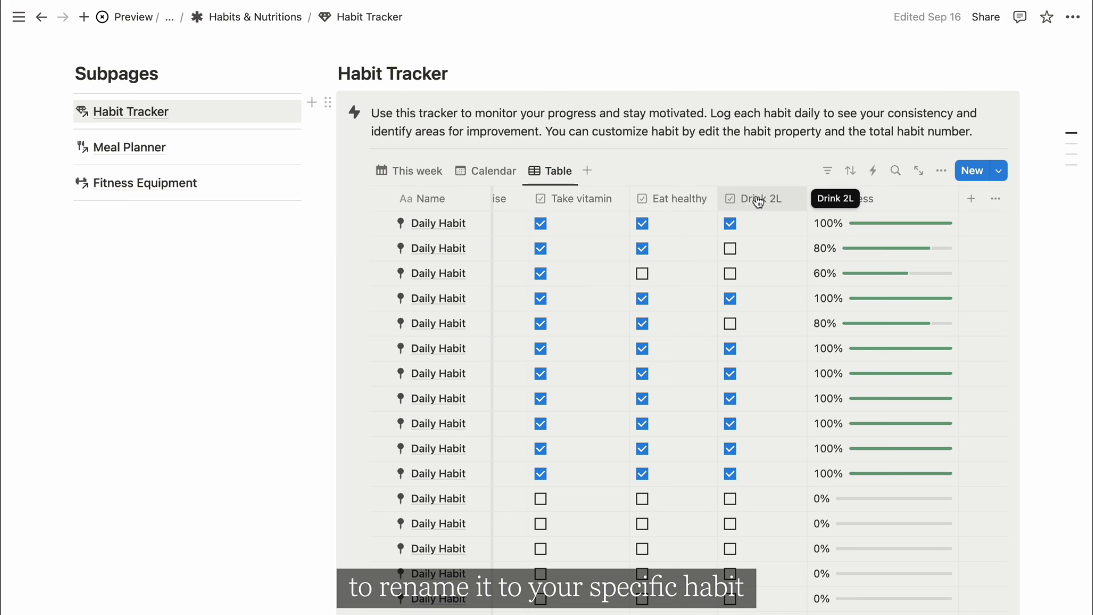
- Duplicate the Drink 2L checkbox column and name the copy 'Journaling'
click(759, 200)
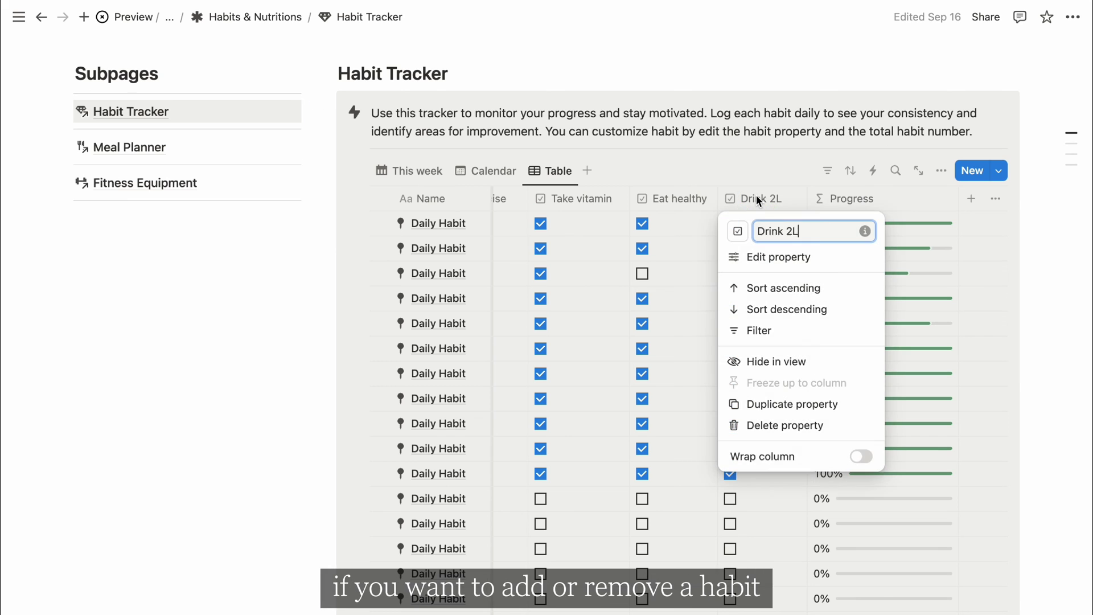
click(778, 407)
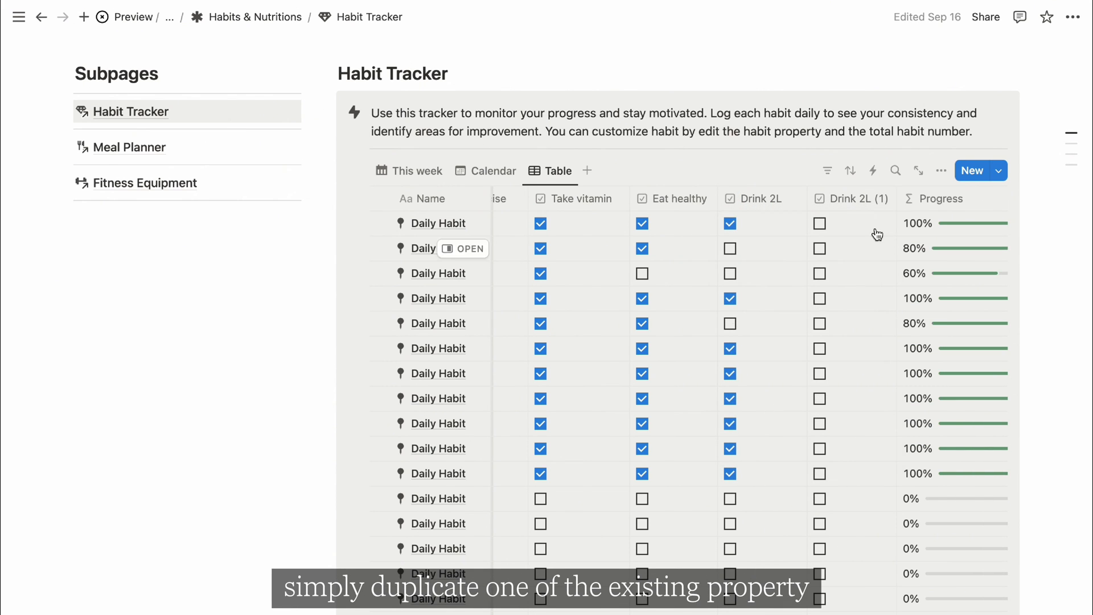
click(855, 197)
text(Journaling)
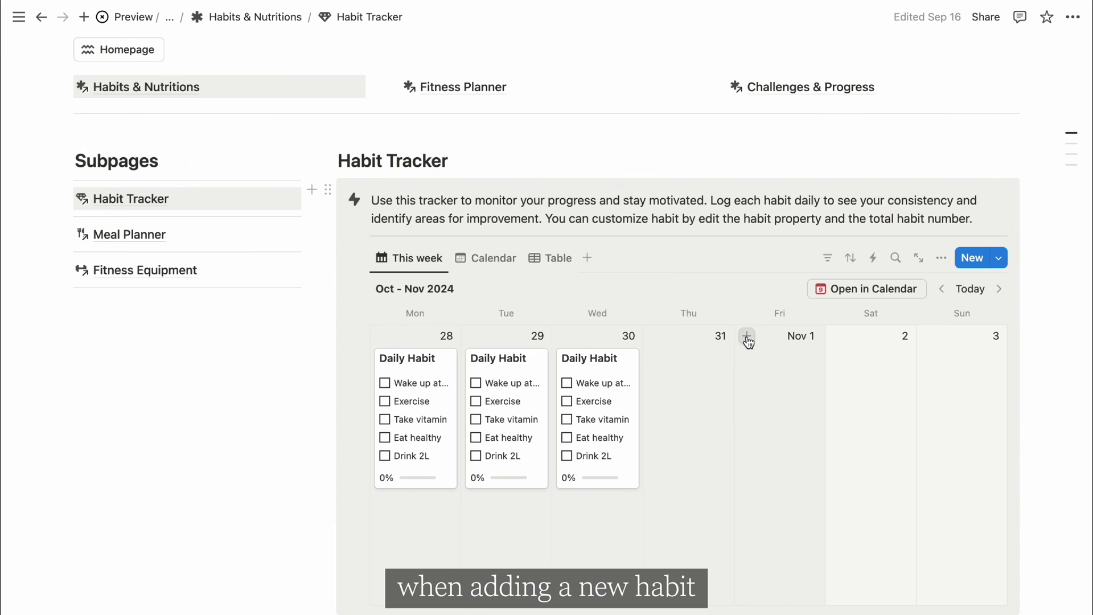
click(746, 337)
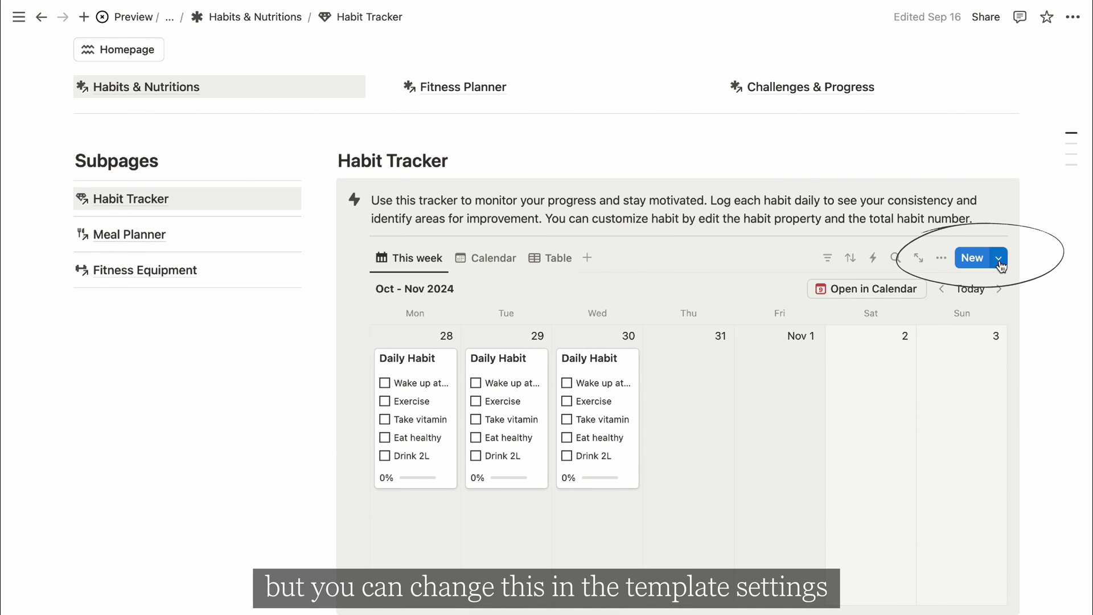
- Open the Daily Habit template for editing and change Total habits from 5 to 6
click(1000, 263)
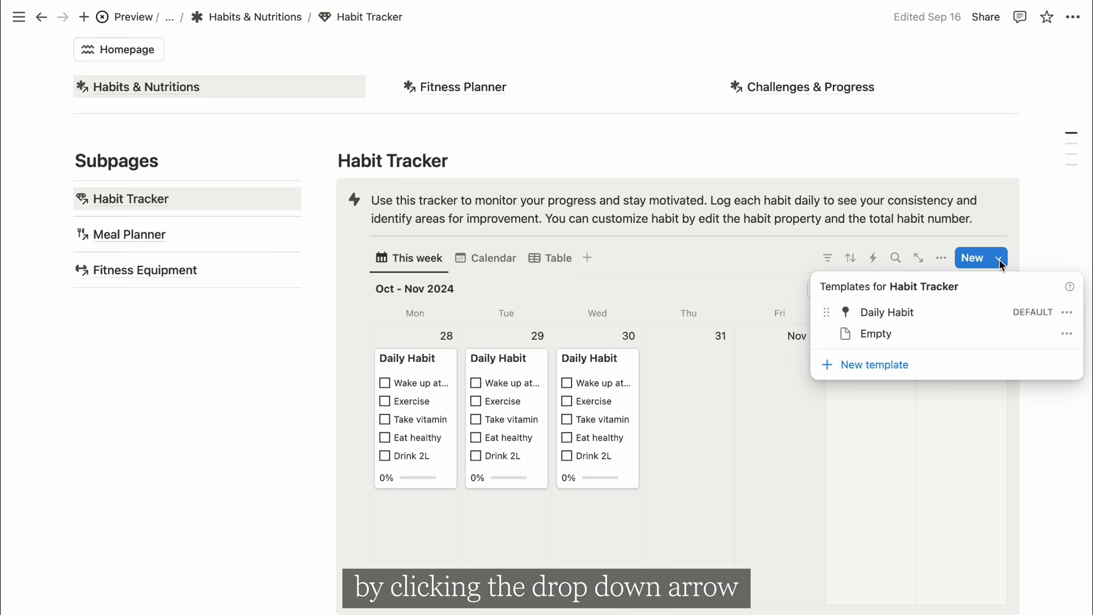
click(1067, 312)
click(934, 311)
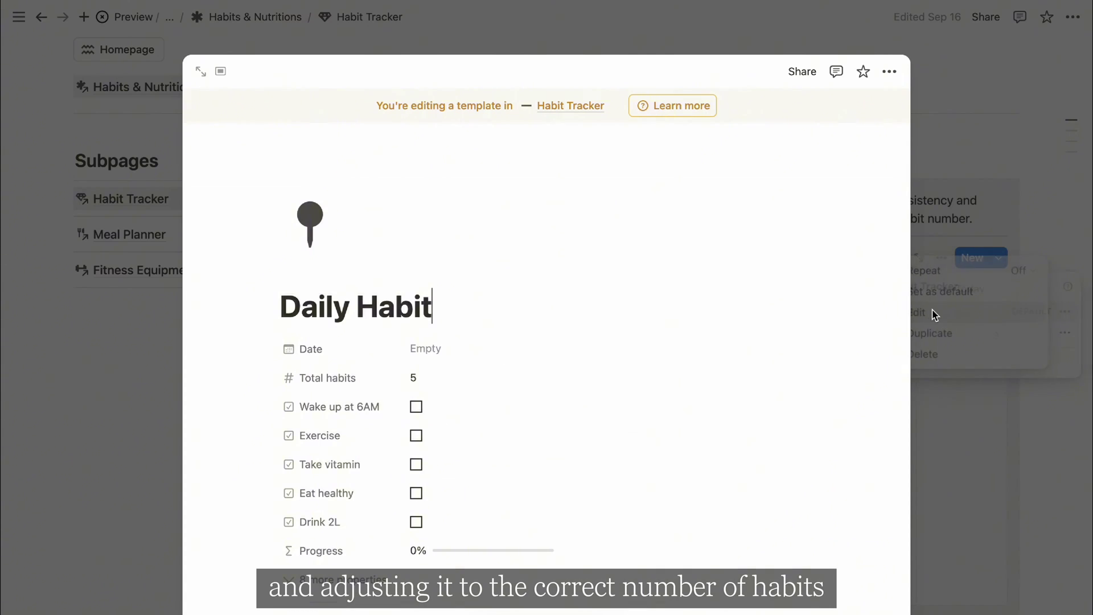
click(533, 384)
key(BackSpace)
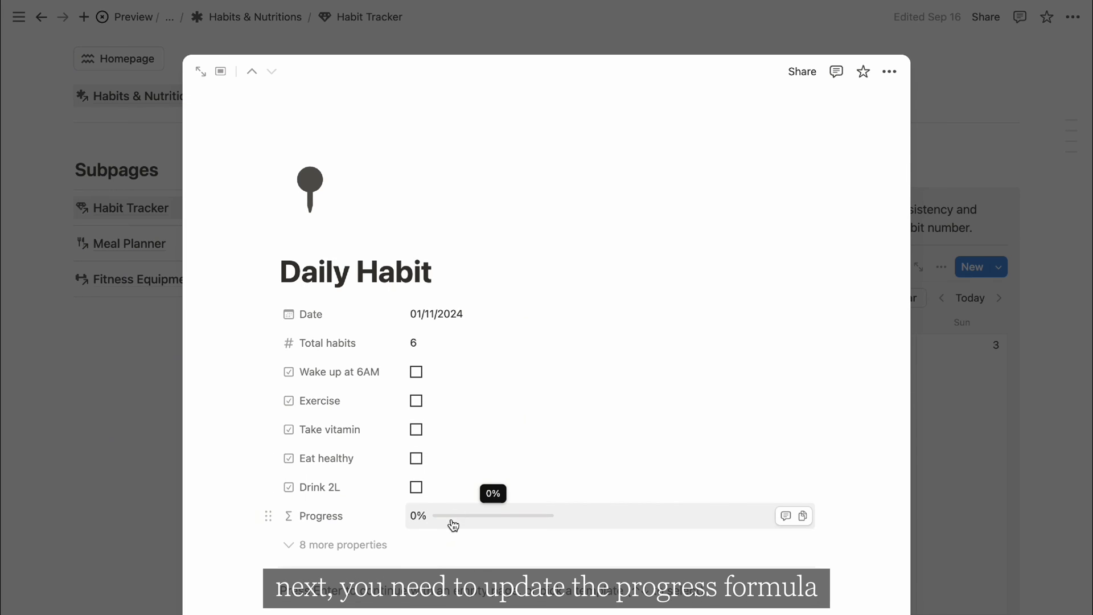
- Append a + toNumber(Journaling) term to the Progress formula
click(456, 518)
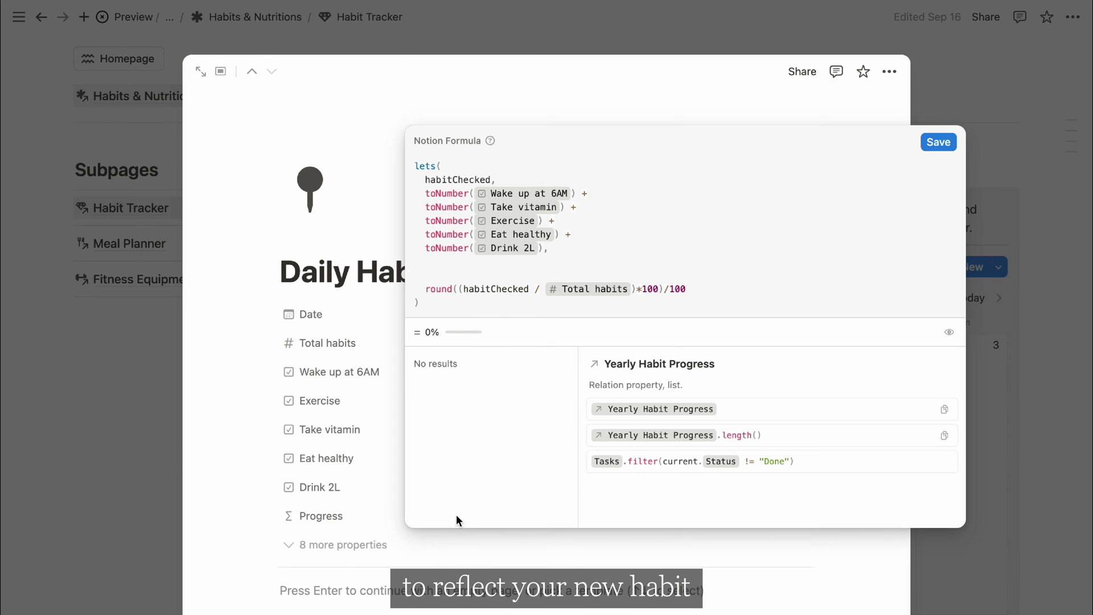
triple_click(544, 250)
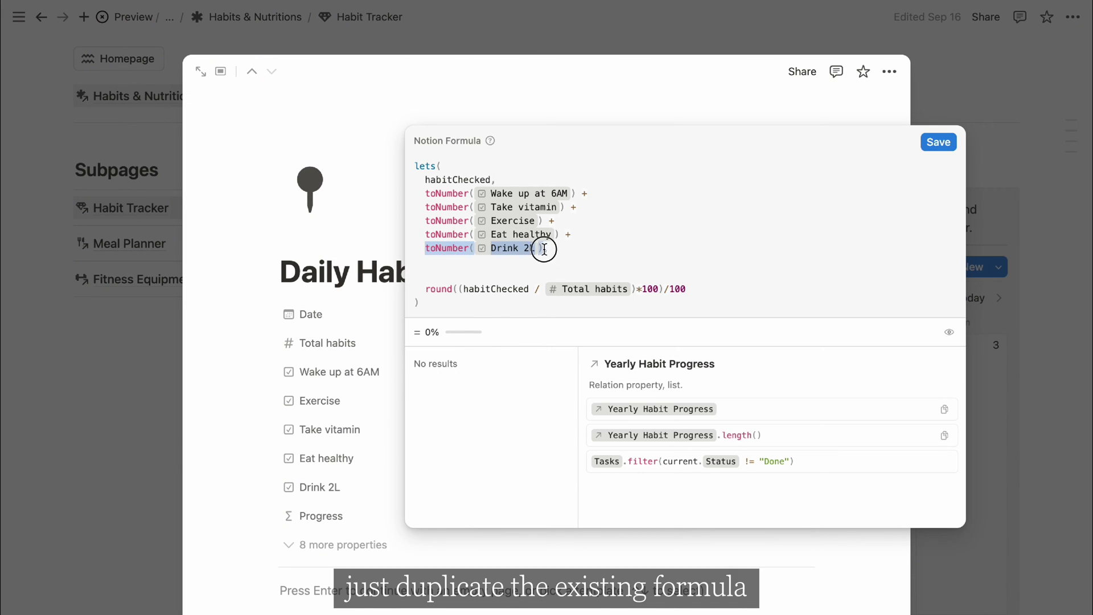
key(Right)
text(+)
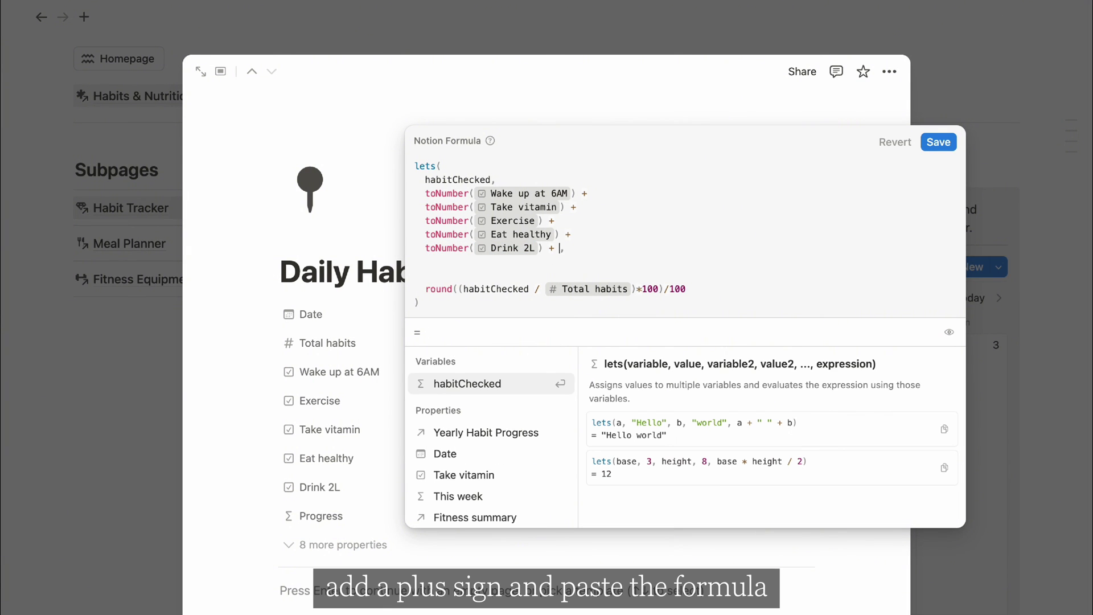
text(toNumber(Drink 2L))
key(Left)
key(BackSpace)
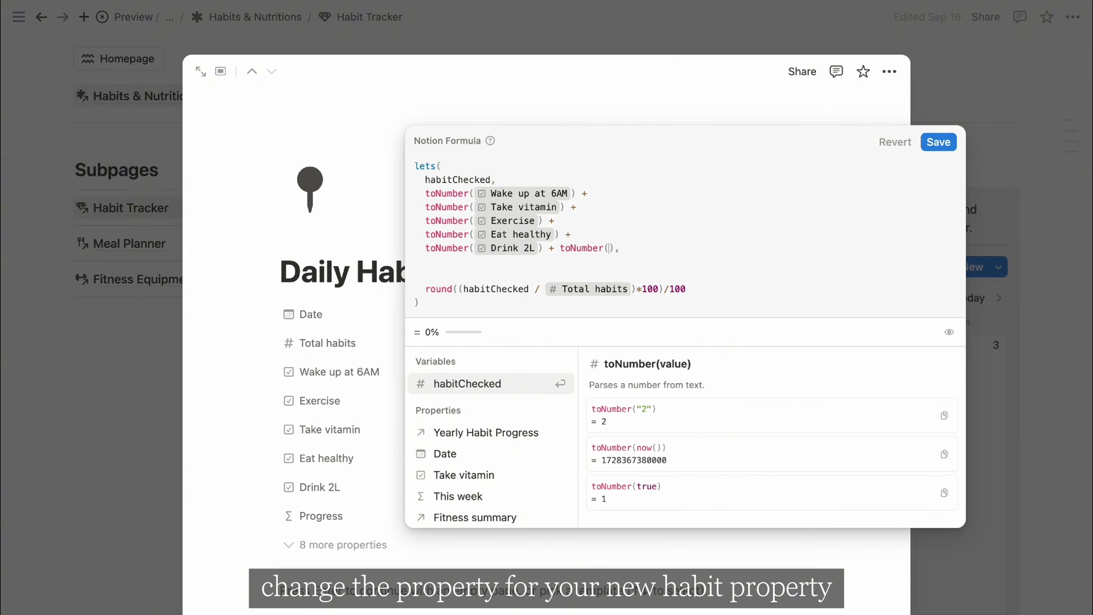
scroll(463, 450, down, 3)
click(463, 447)
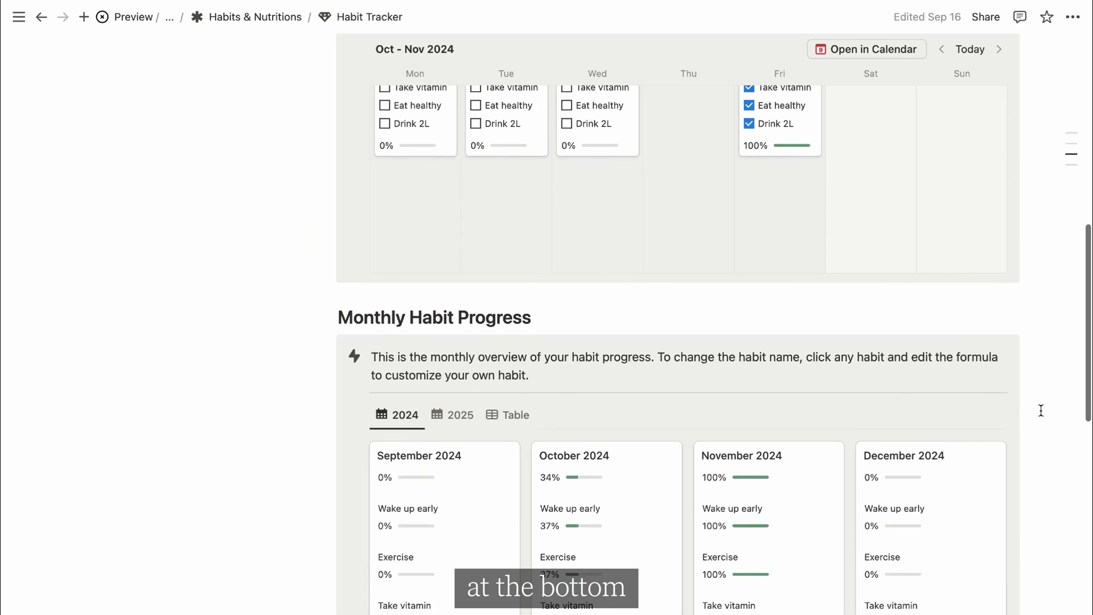
- Open the November 2024 page in Monthly Habit Progress
scroll(1041, 410, down, 3)
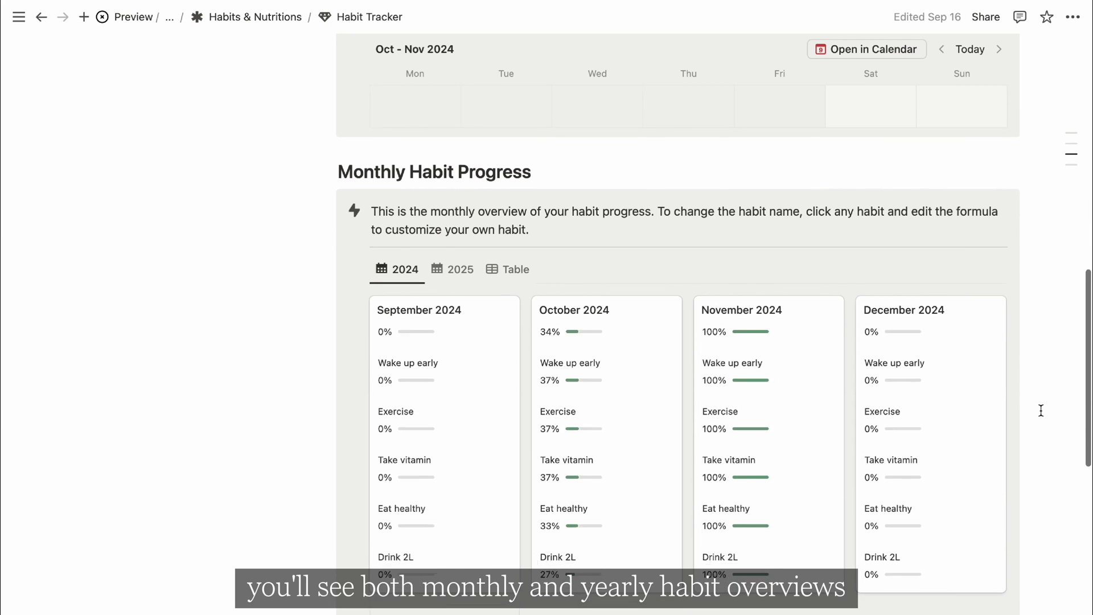
scroll(1041, 410, down, 3)
scroll(1040, 410, down, 3)
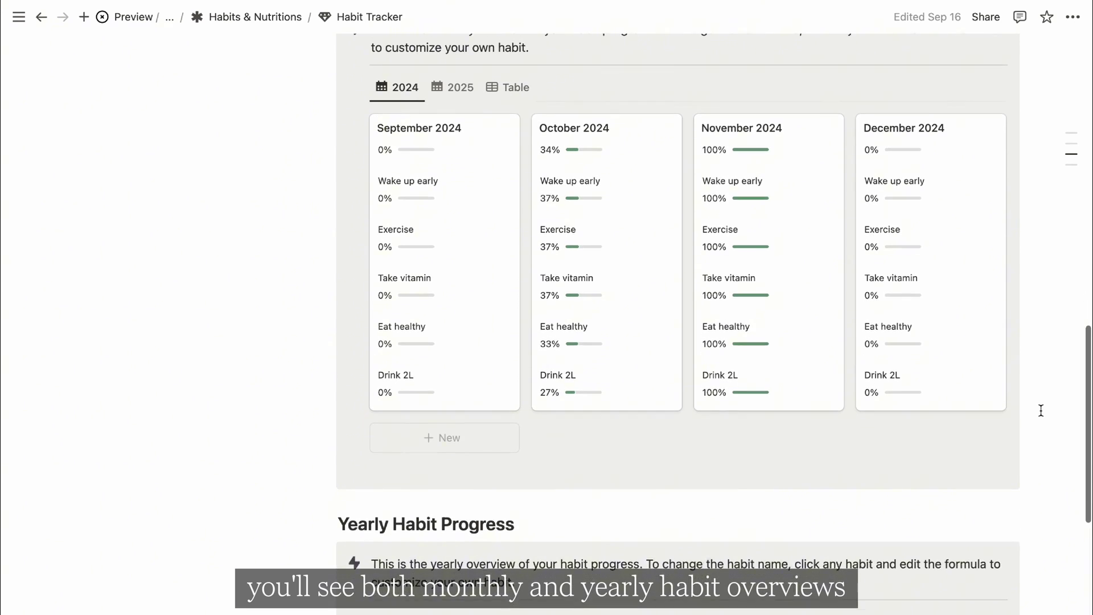
scroll(806, 444, up, 5)
click(805, 444)
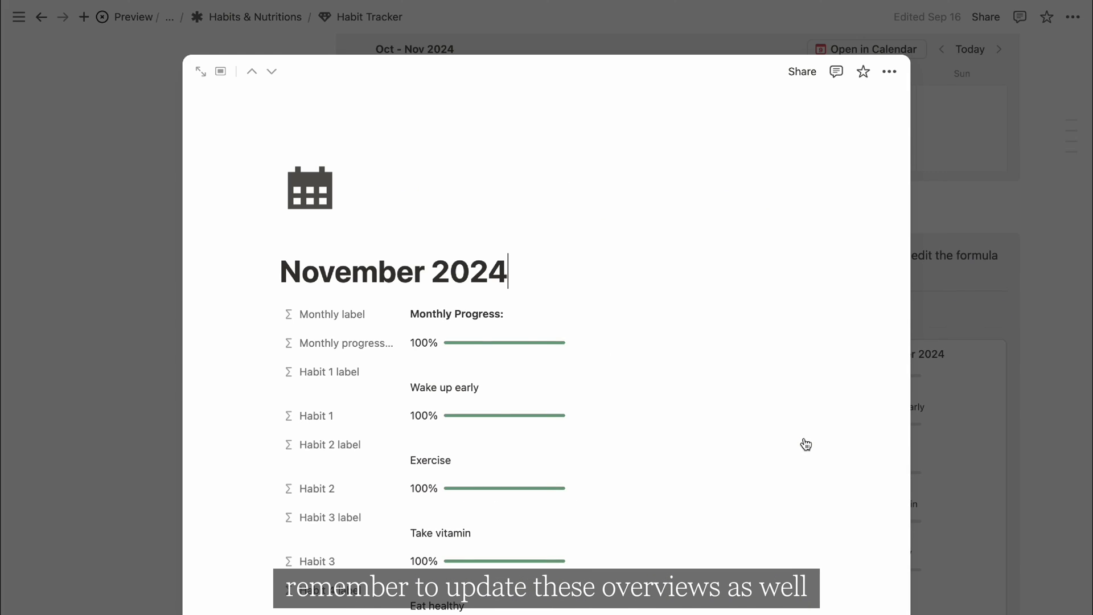
scroll(692, 402, down, 5)
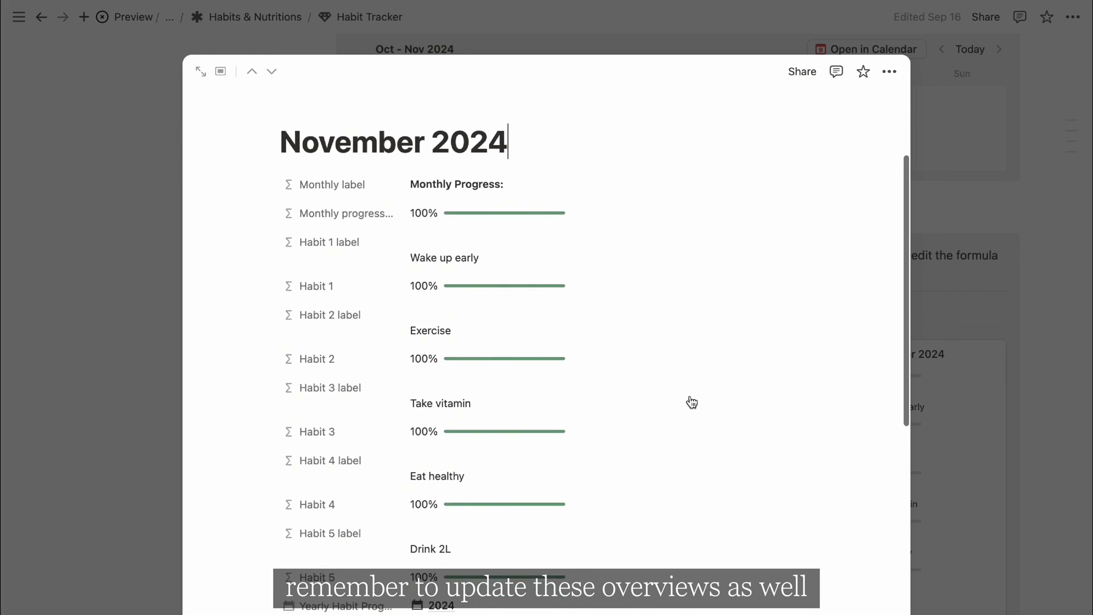
- Change the Habit 6 label formula text from Drink 2L to Journaling
click(268, 392)
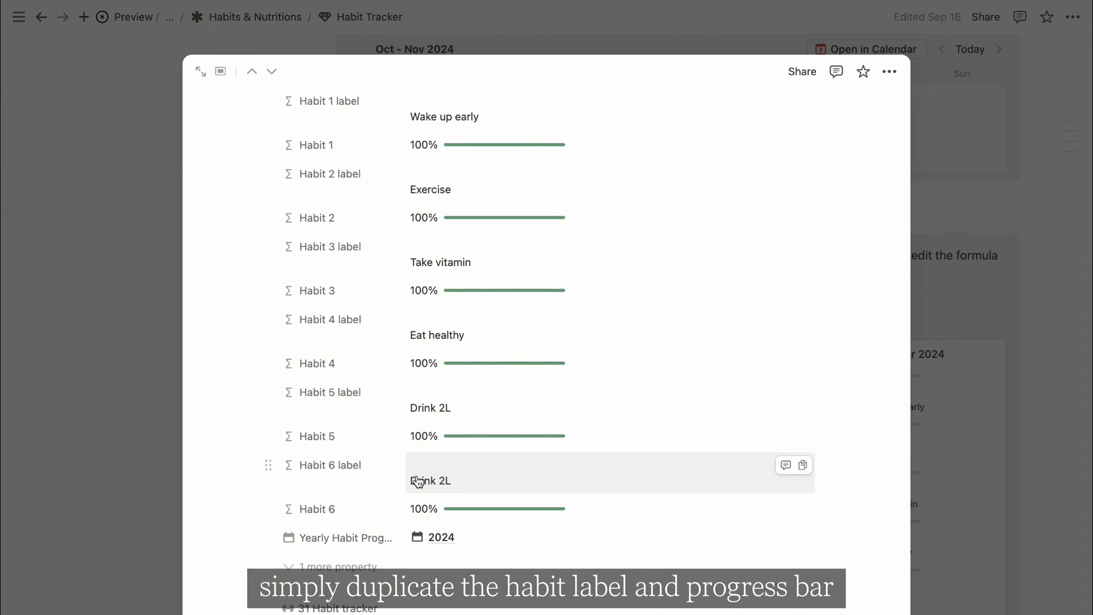
click(421, 482)
drag(500, 267, 456, 266)
text(Jo)
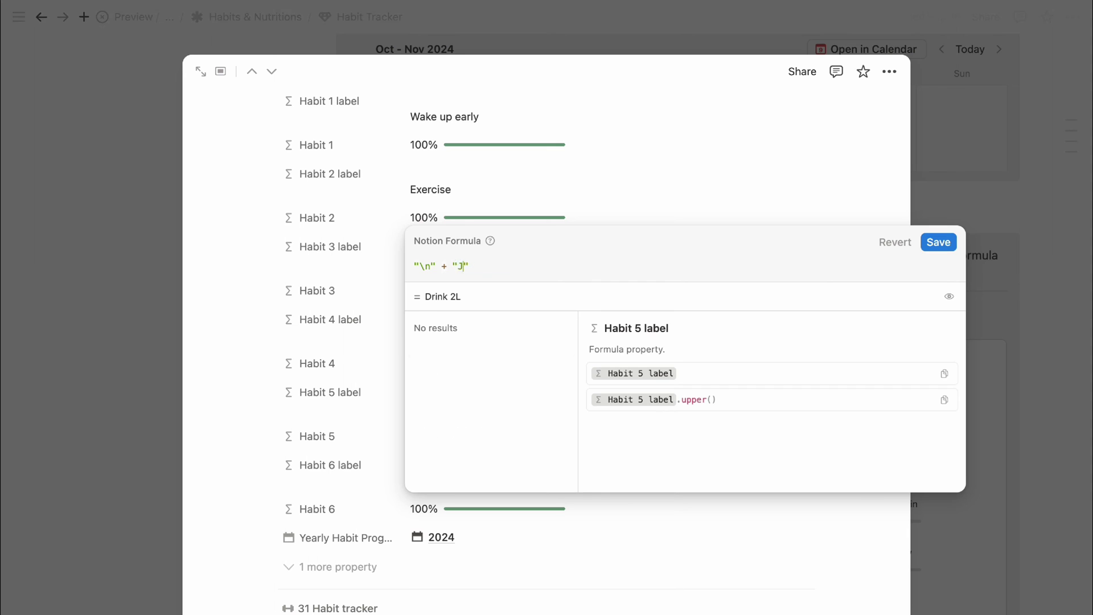
text(urnaling)
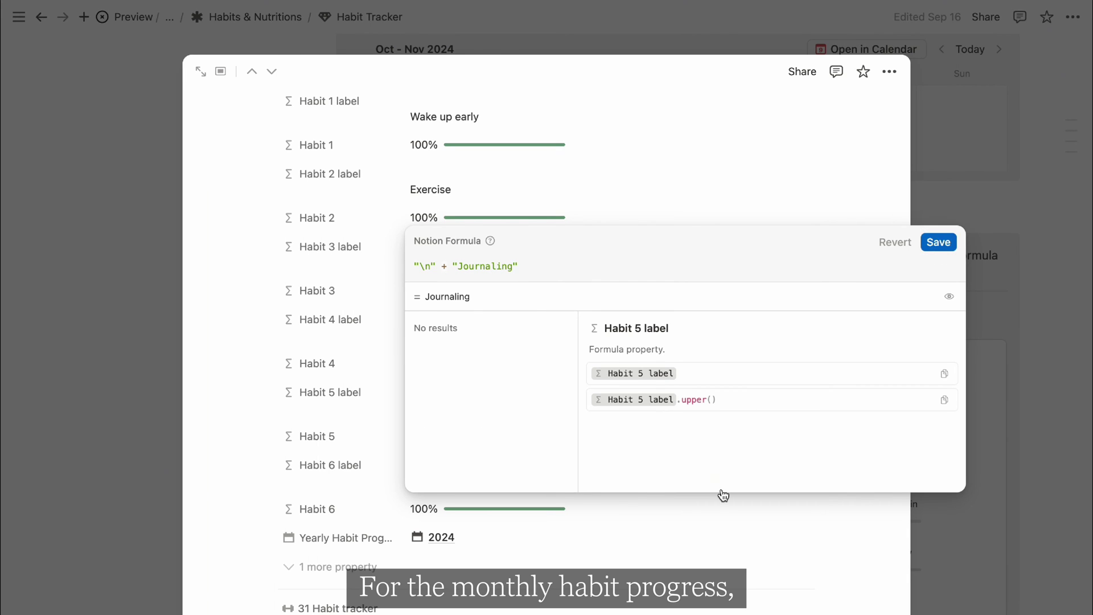
click(719, 494)
- Point the Habit 6 progress formula's filter and map at Journaling instead of Drink 2L
scroll(497, 420, down, 3)
click(498, 418)
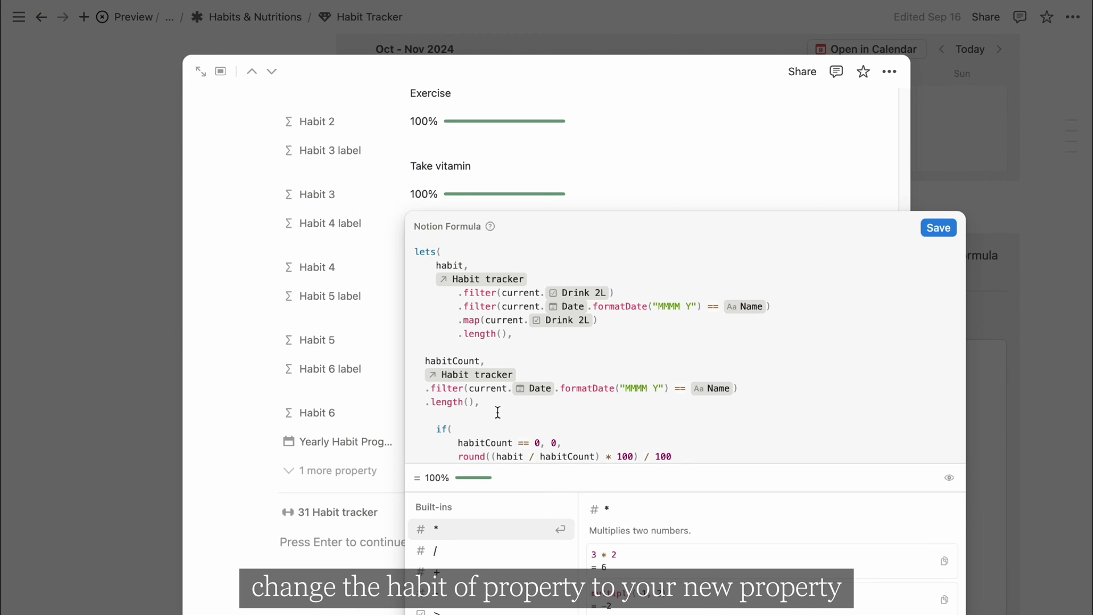
click(610, 292)
key(BackSpace)
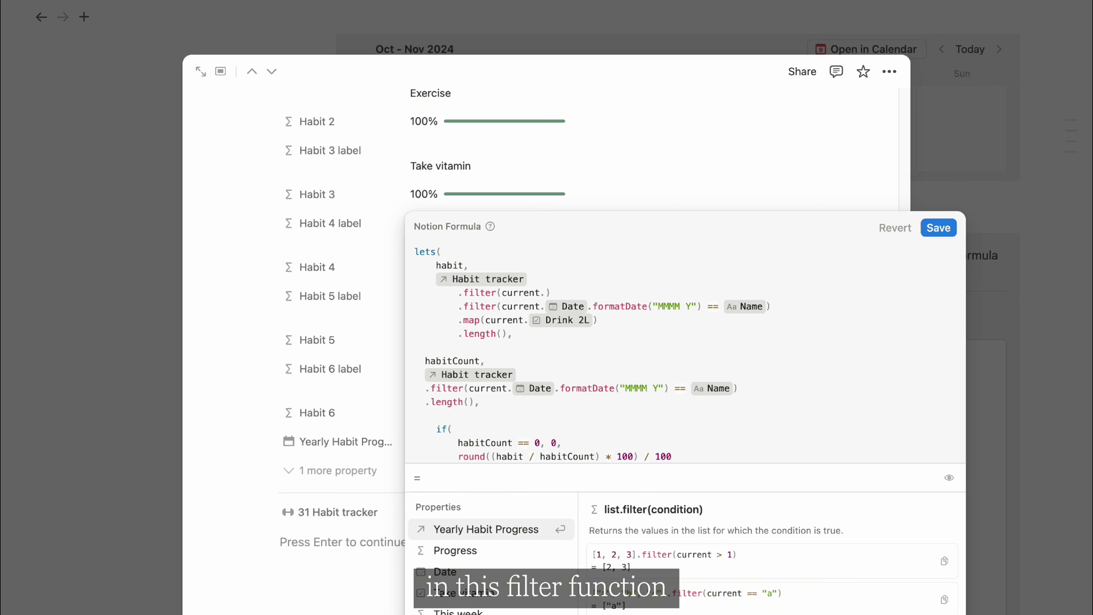
text(jou)
key(Return)
click(593, 321)
key(BackSpace)
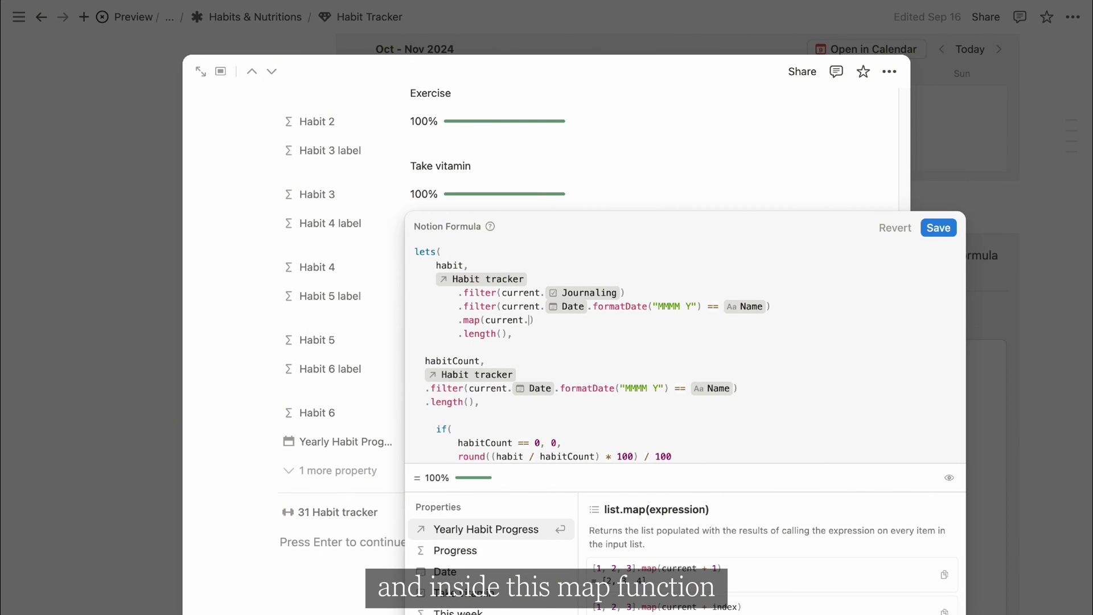
text(jour)
click(458, 532)
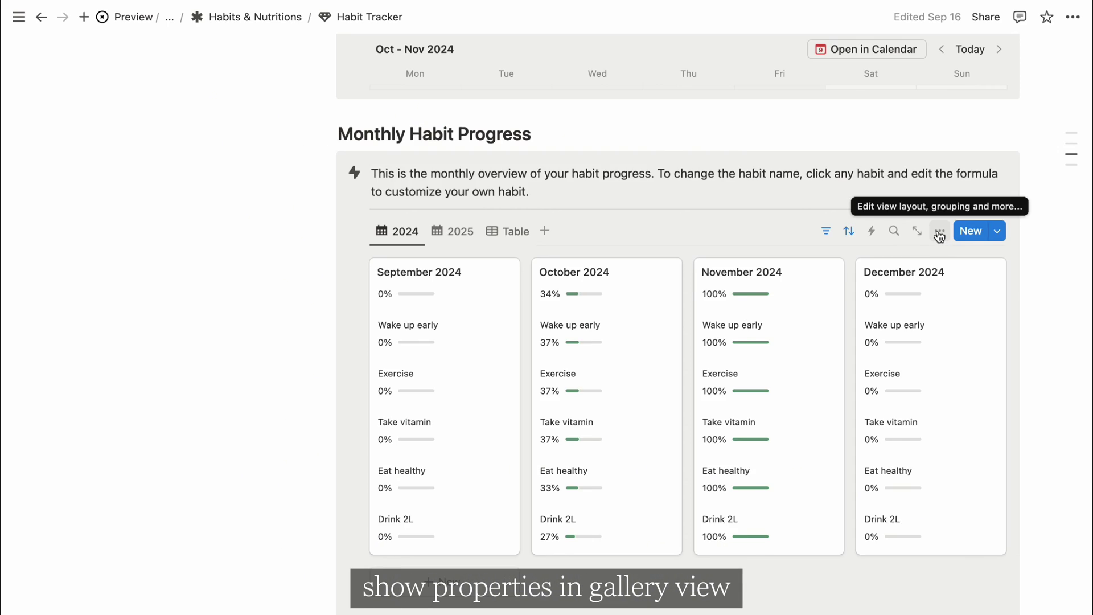
- Show the Habit 6 label and Habit 6 progress properties on the month cards
click(942, 234)
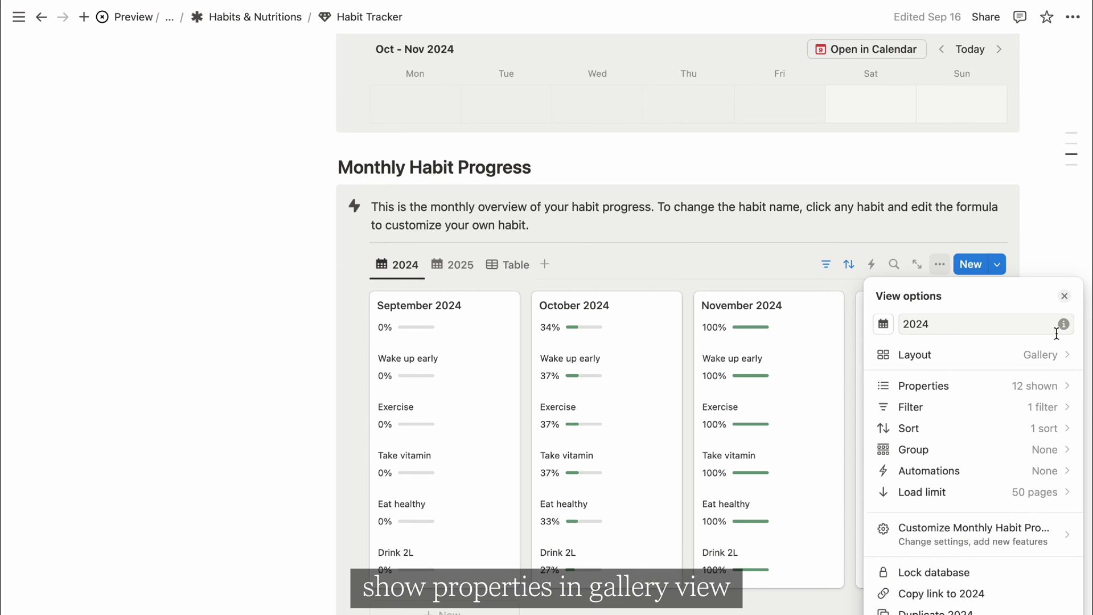
click(1053, 387)
scroll(1045, 512, down, 2)
click(1049, 575)
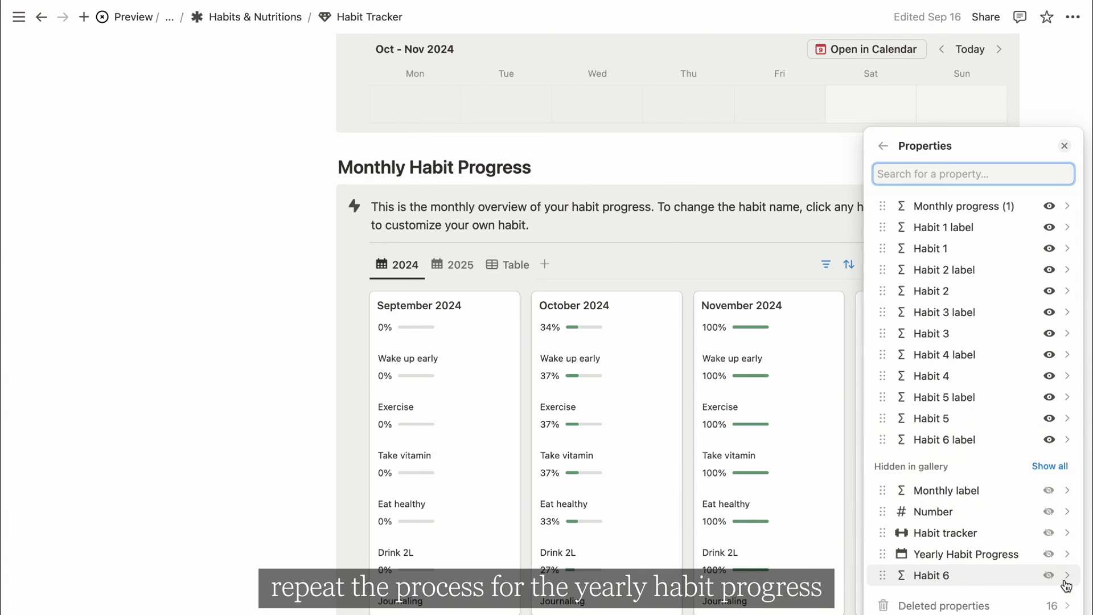
click(1049, 576)
click(1063, 146)
scroll(1054, 434, down, 3)
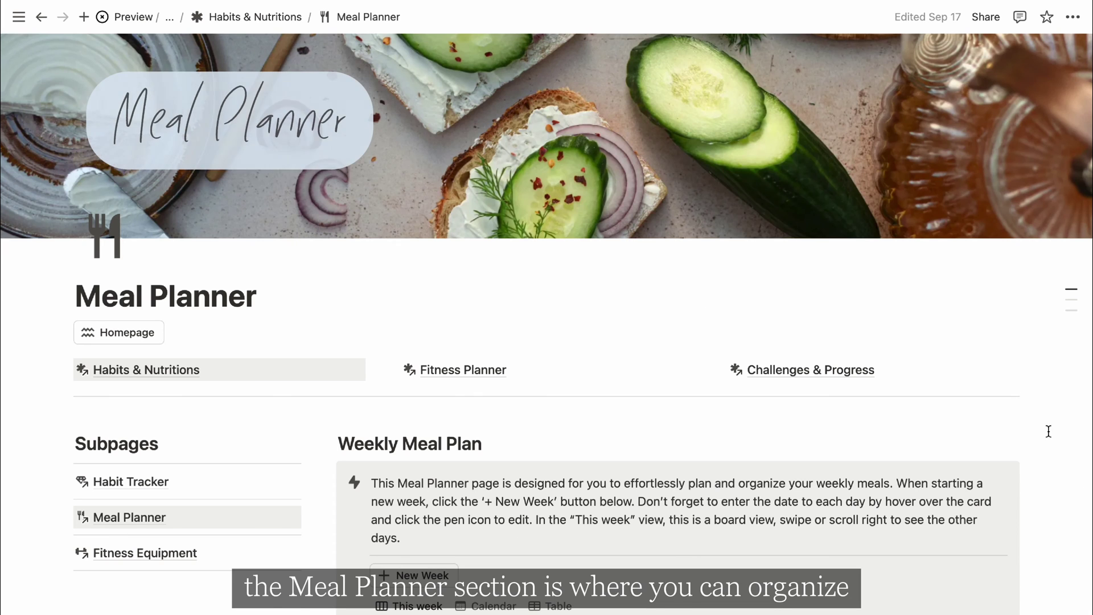
- Add a new blank week to the Weekly Meal Plan
scroll(1045, 463, down, 3)
scroll(1044, 462, down, 3)
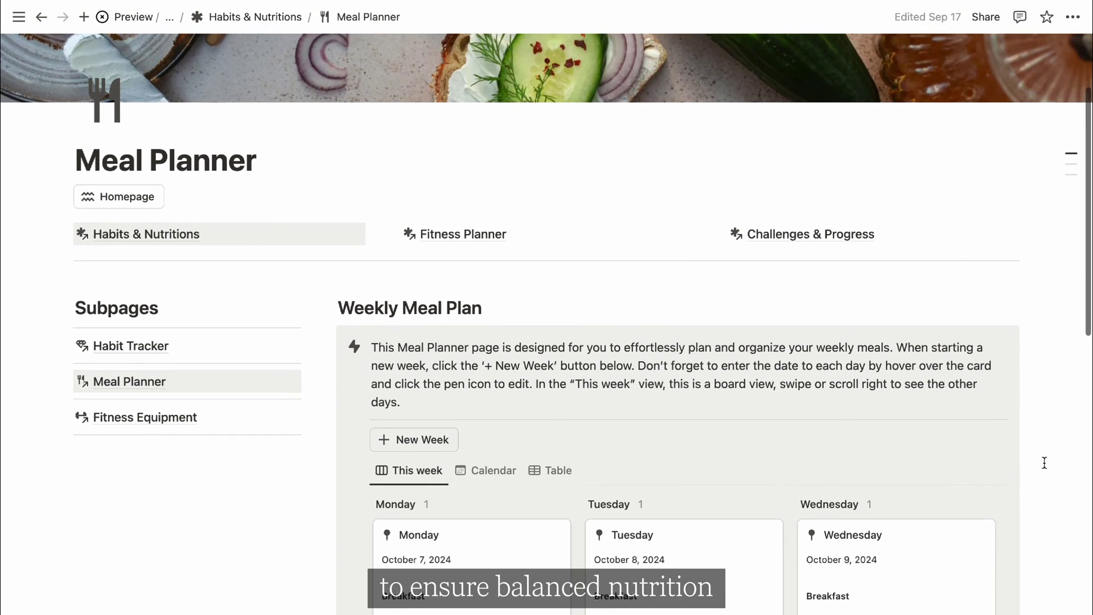
scroll(1044, 463, down, 4)
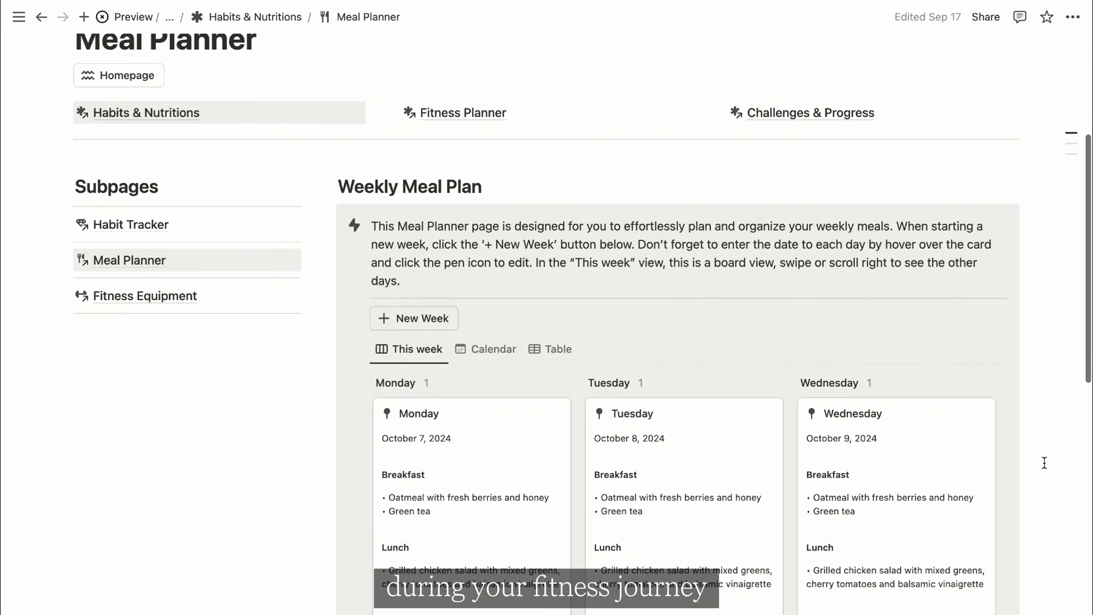
scroll(1044, 462, down, 3)
click(446, 209)
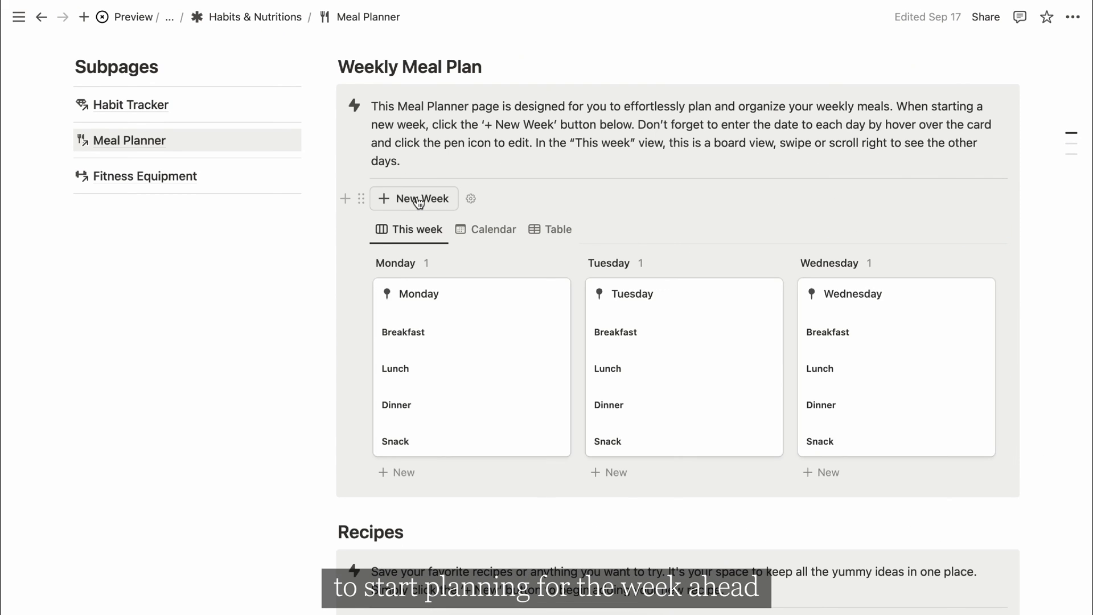
- Date Monday's card October 7, 2024 and enter breakfast 'Yogurt with kiwi, blueberries and almond'
mouse_move(482, 347)
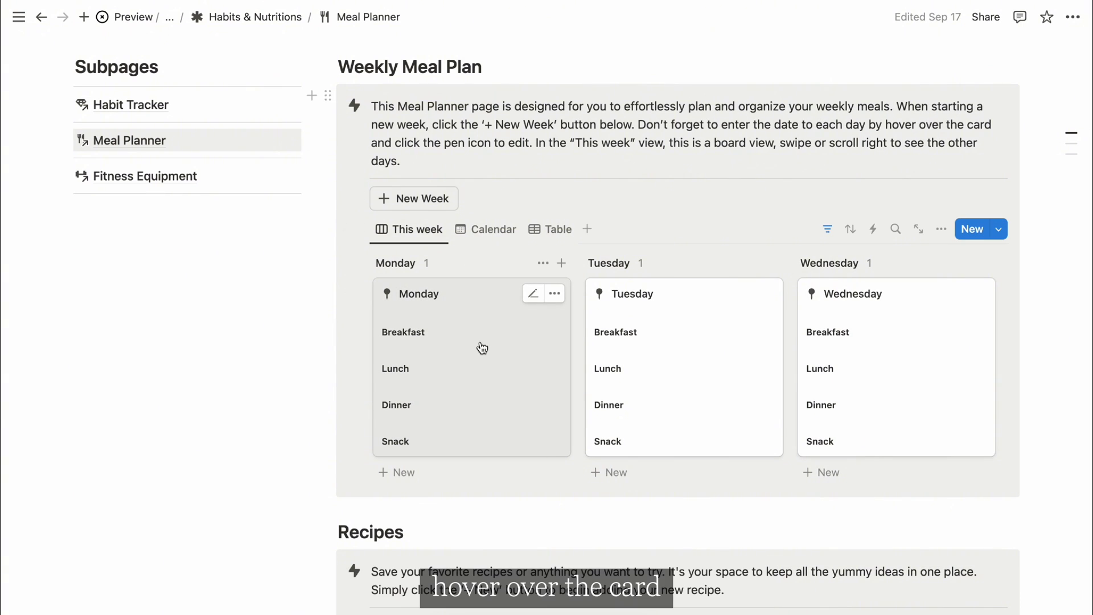
click(533, 295)
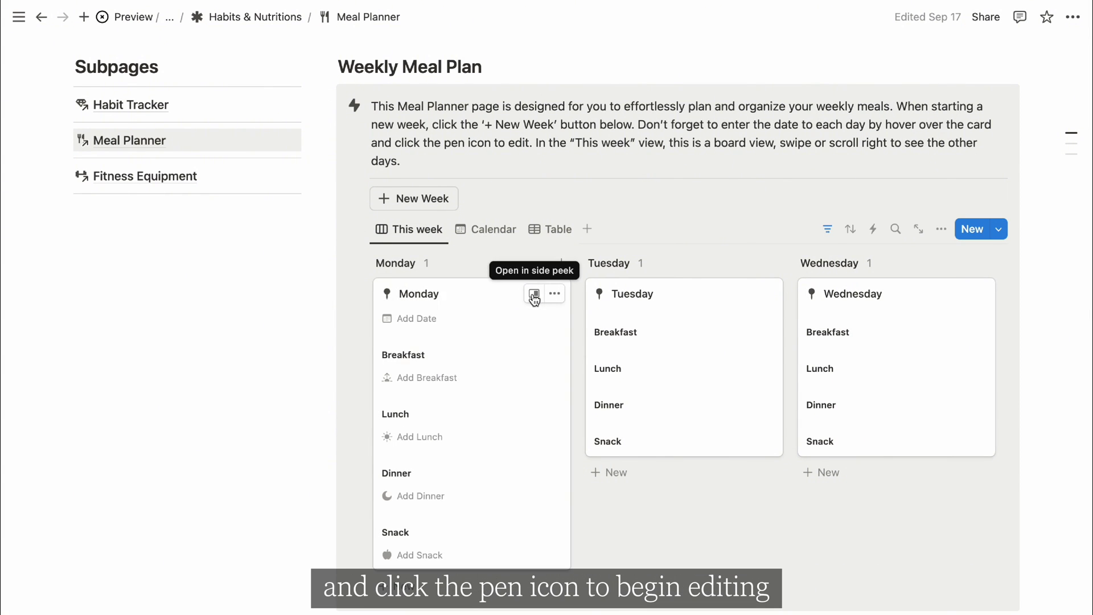
click(430, 319)
click(407, 381)
click(427, 325)
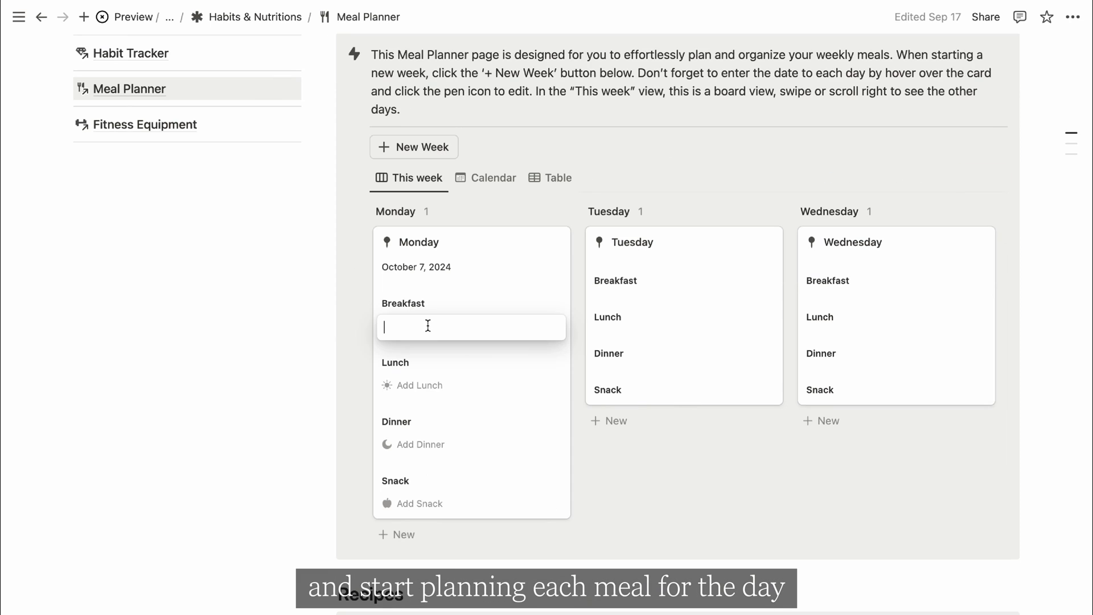
text(Yogurt with)
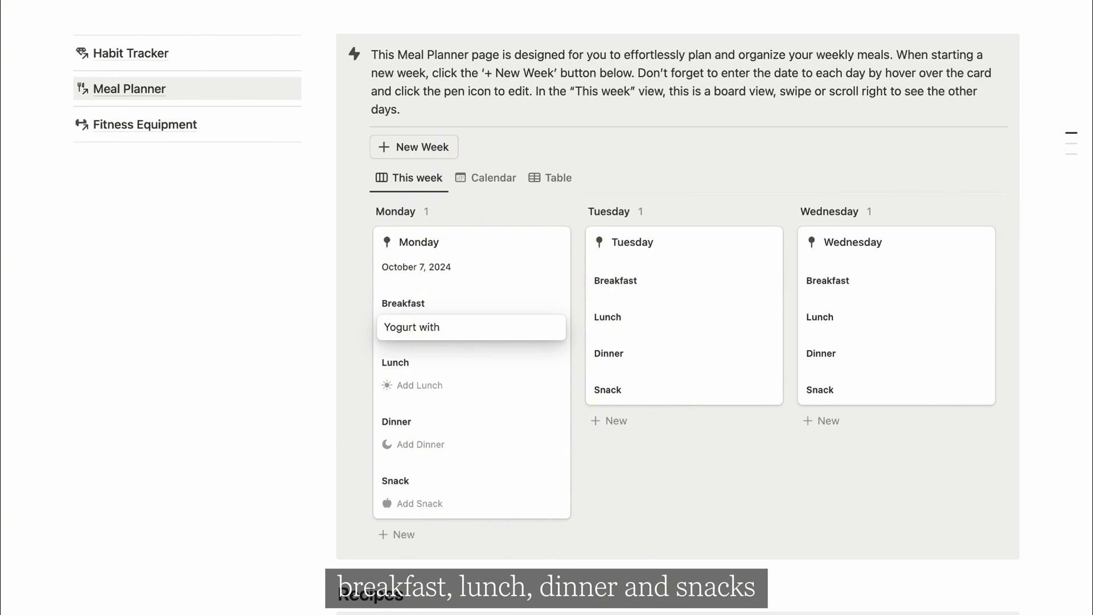
text( kiwi, blueberries and almonds)
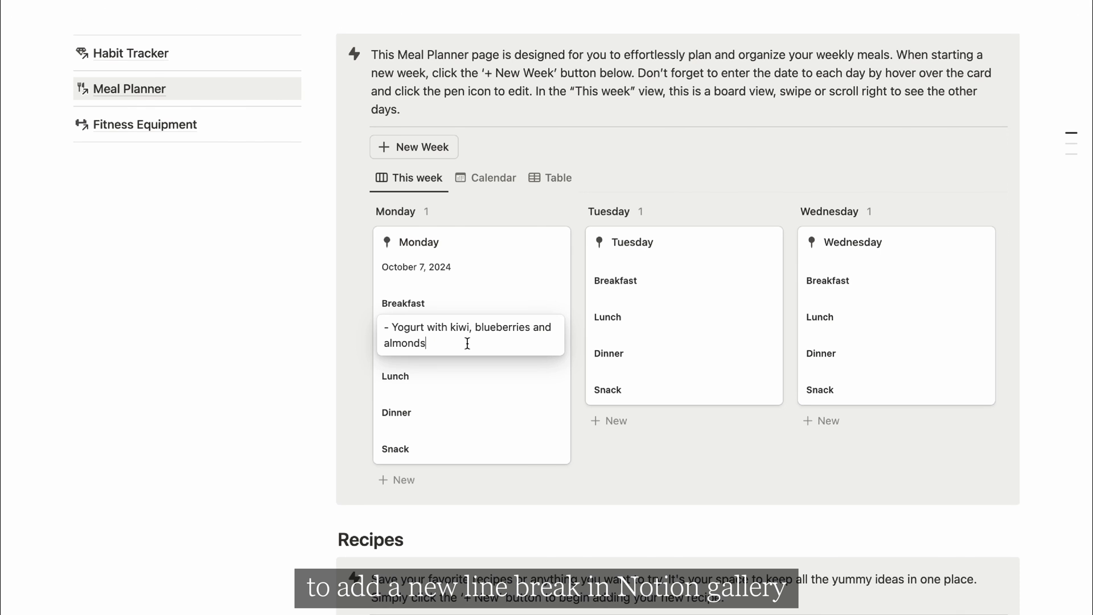
key(shift+Return)
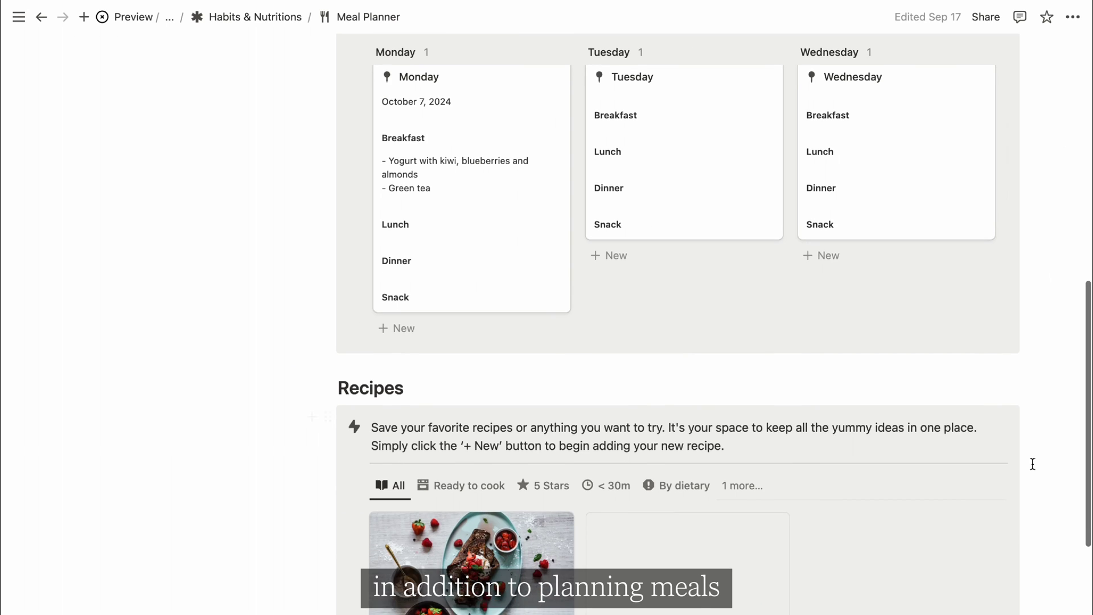
- Create a new recipe tagged Lunch and Dinner and marked Gluten-Free
scroll(1032, 462, down, 3)
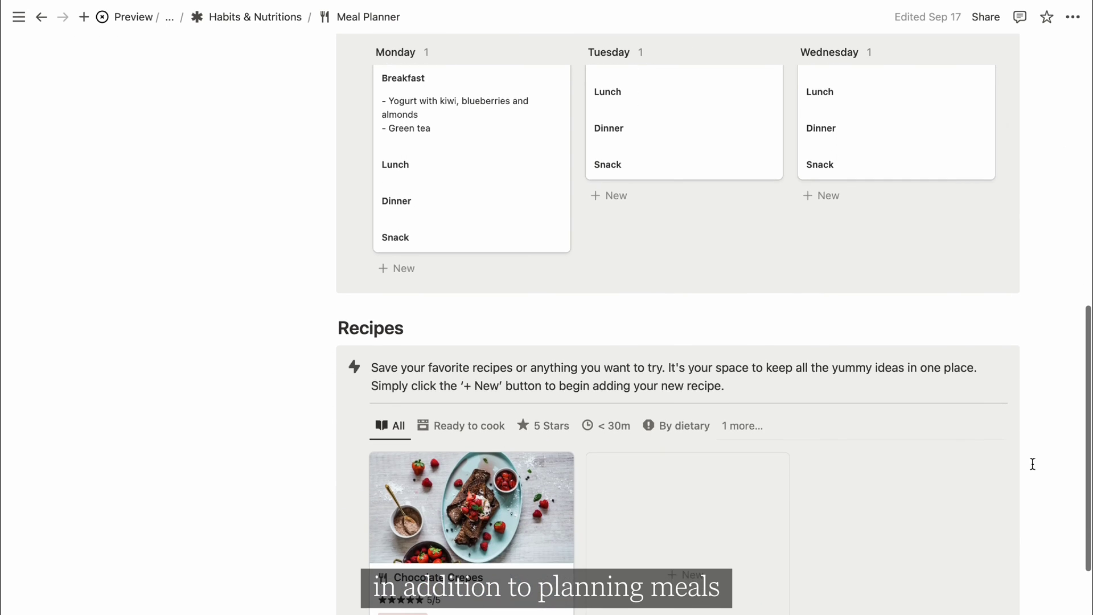
scroll(1033, 463, down, 2)
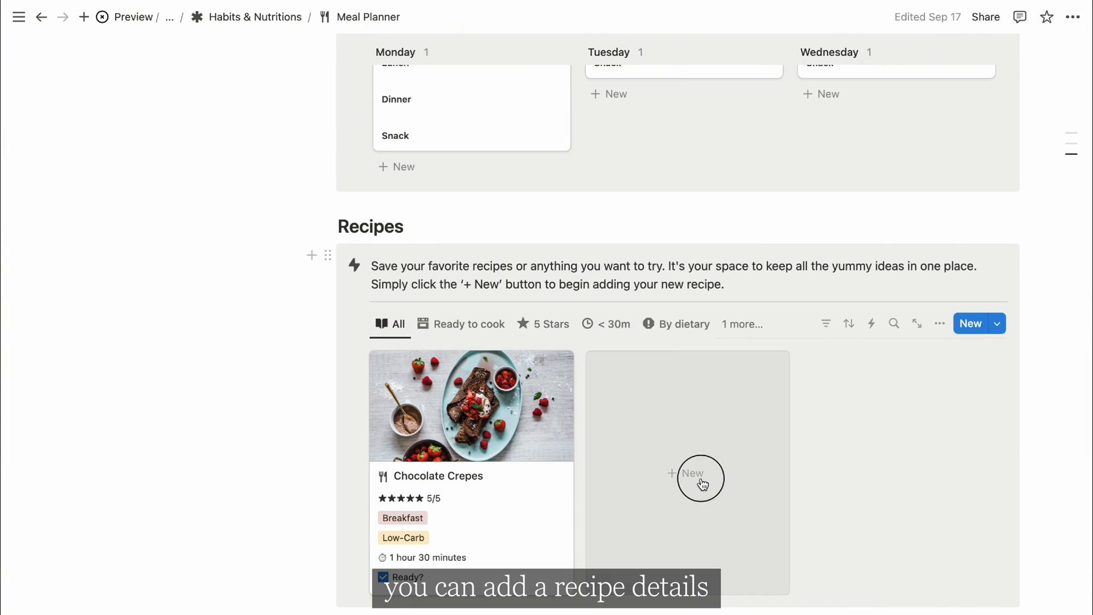
click(703, 484)
click(439, 314)
click(453, 302)
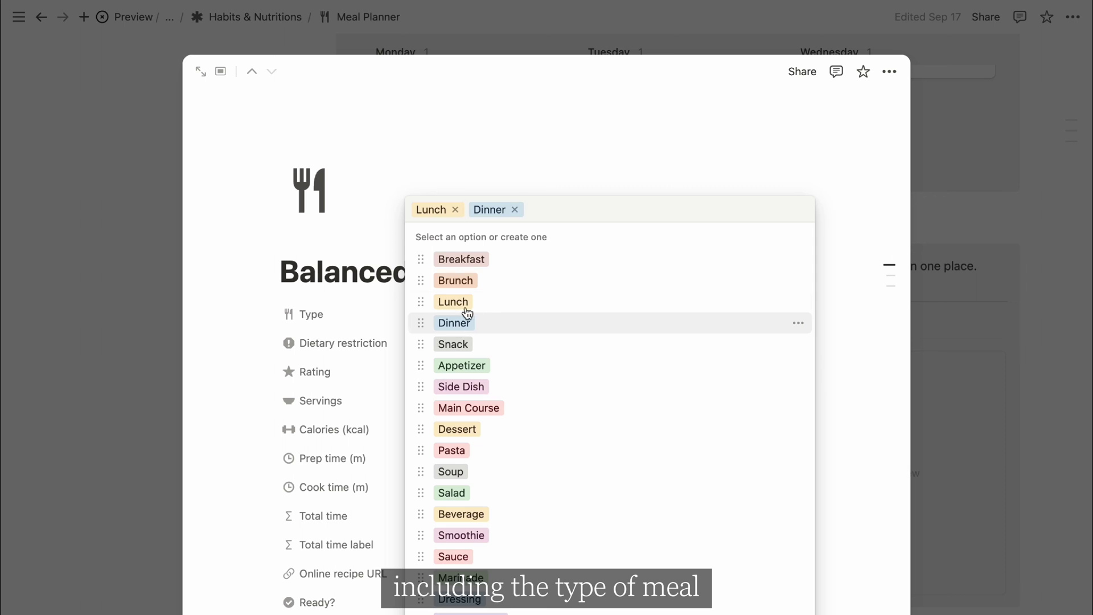
click(513, 174)
click(474, 345)
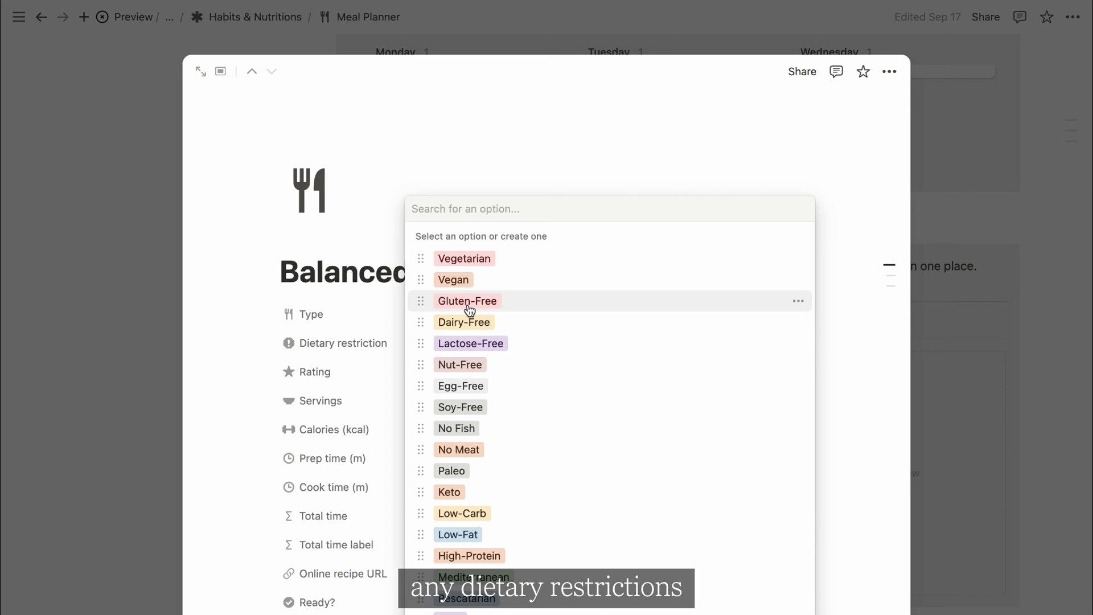
click(468, 307)
- Set prep and cook times to 15 minutes and embed the pasted YouTube video
click(415, 457)
text(15)
key(Return)
click(440, 487)
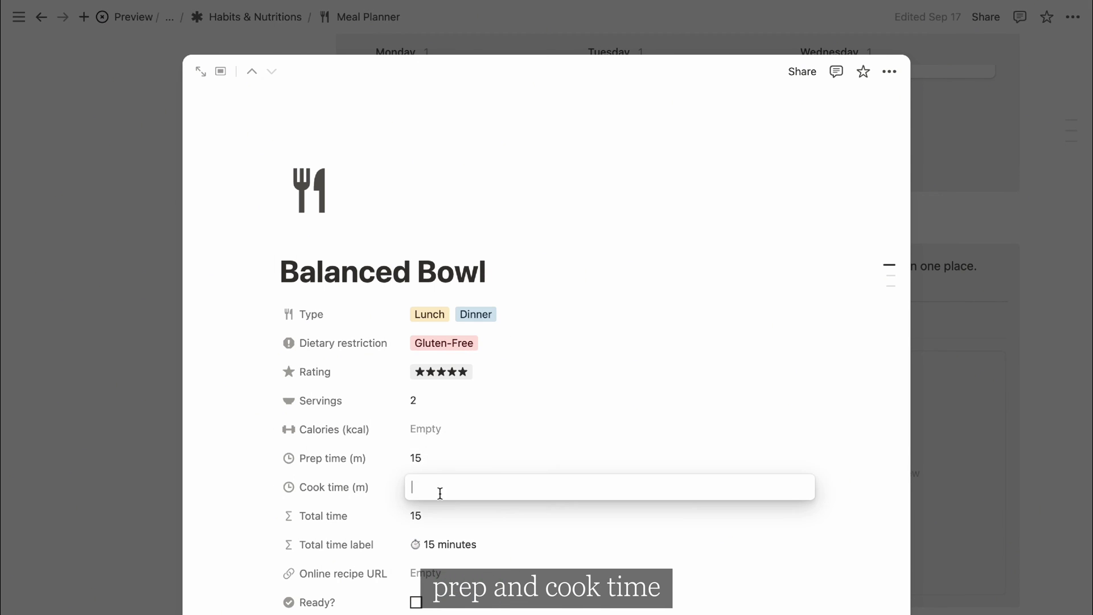
text(15)
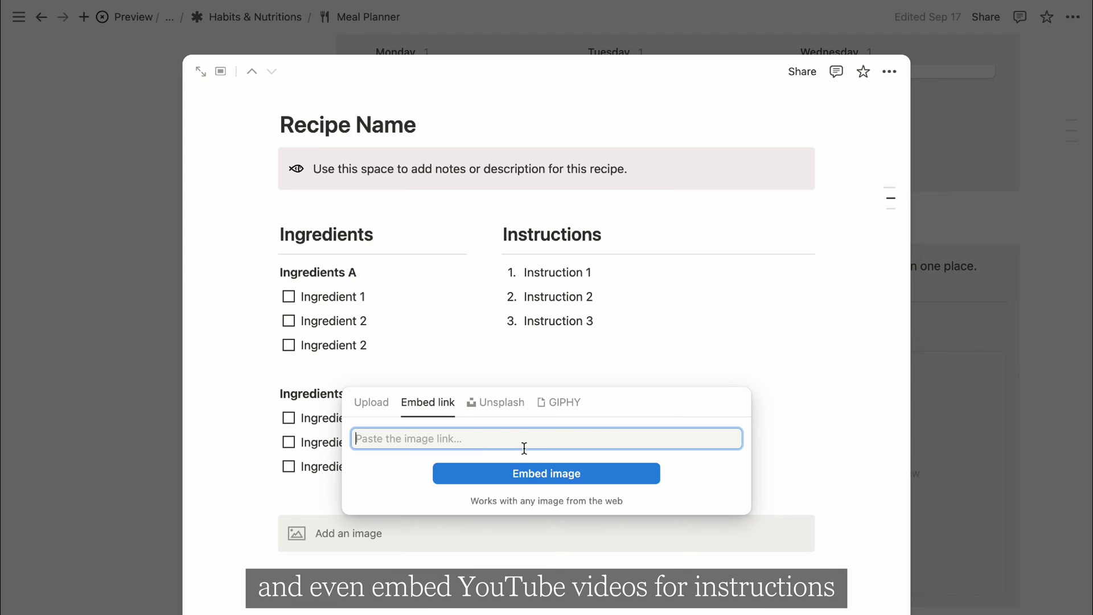
key(ctrl+v)
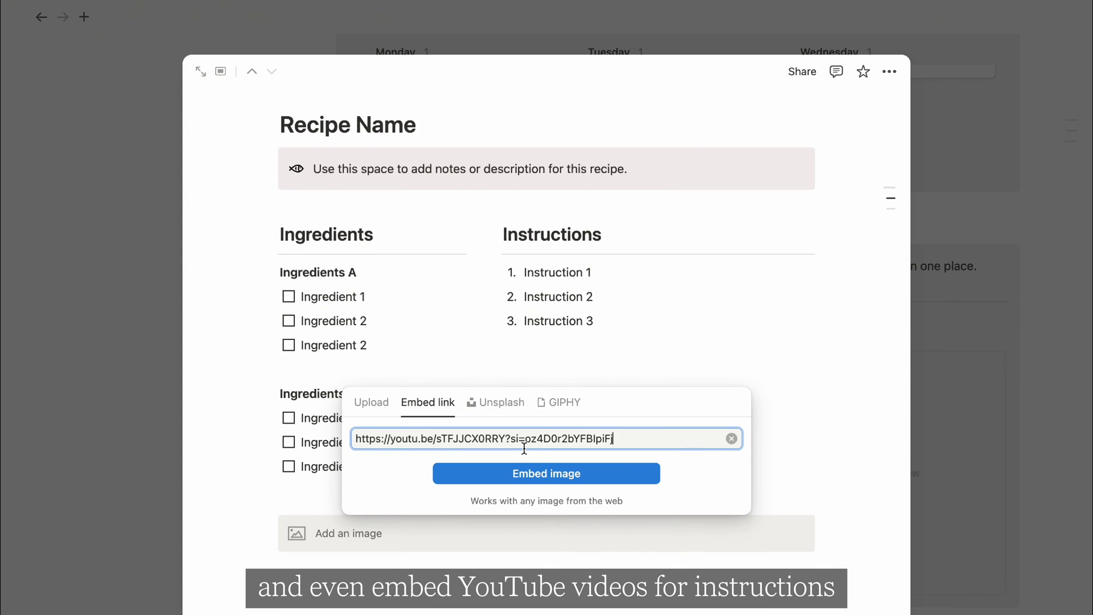
click(561, 473)
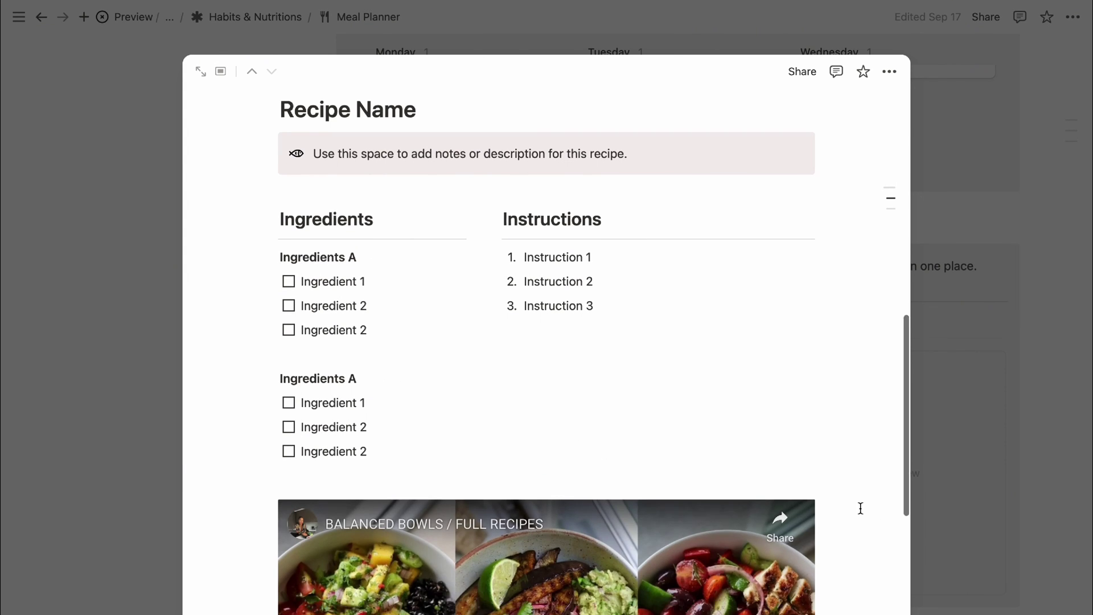
scroll(873, 427, up, 10)
scroll(874, 426, down, 5)
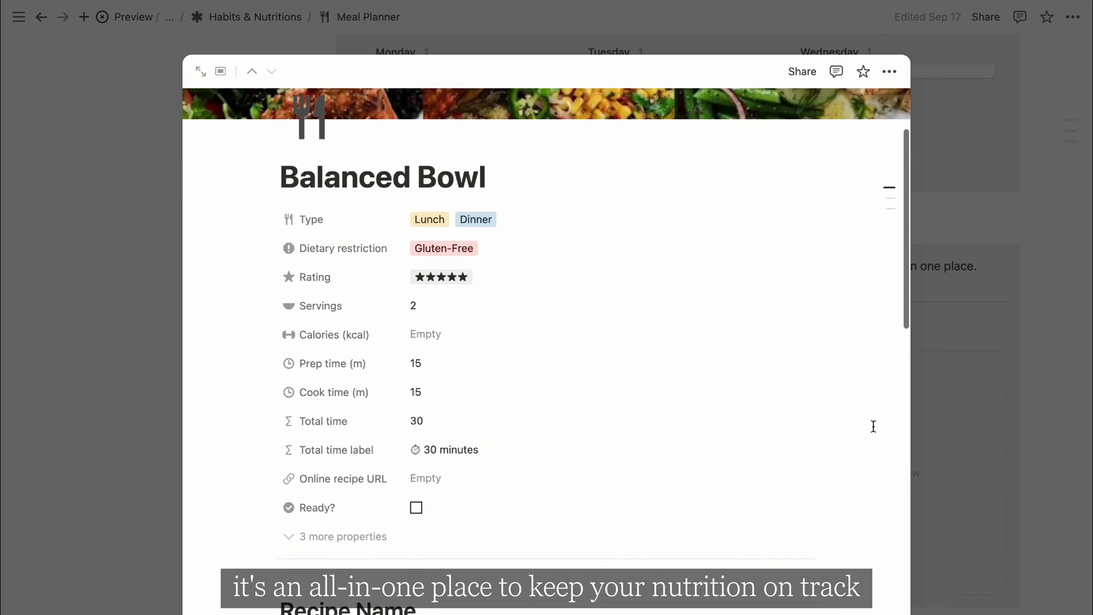
- Filter Fitness Equipment to the Wishlist and open the 1lb Wrist/Ankle Weights item
scroll(873, 426, down, 3)
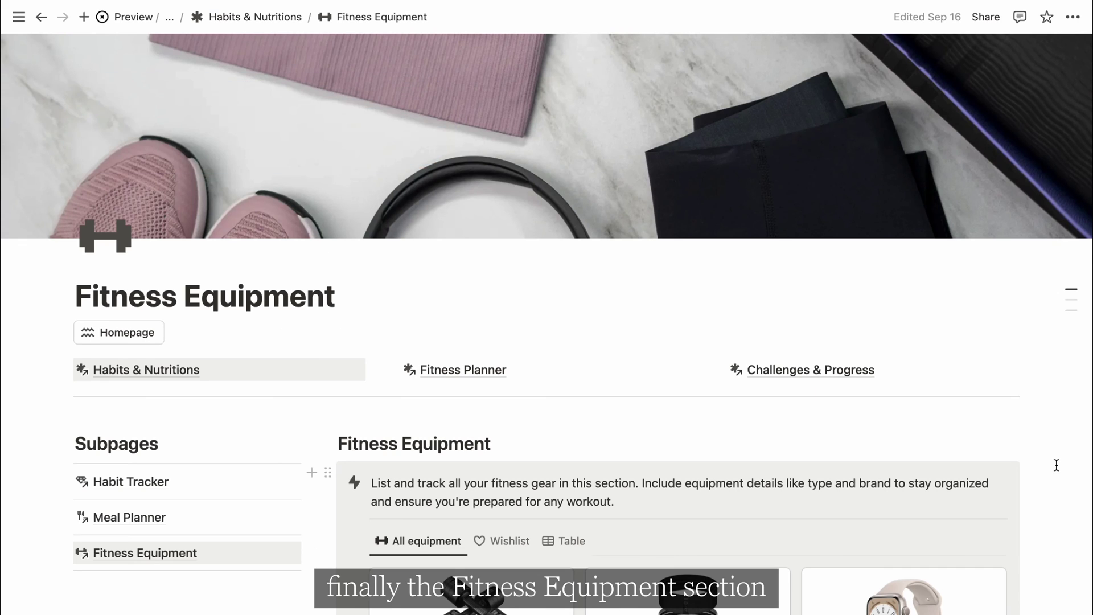
scroll(1056, 465, down, 3)
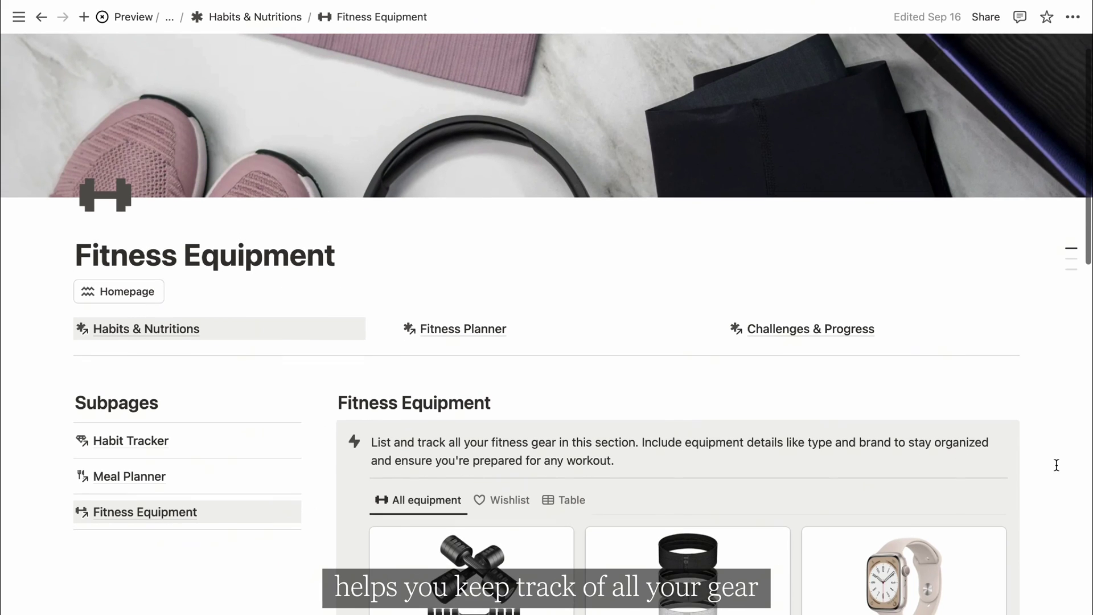
scroll(1056, 465, down, 10)
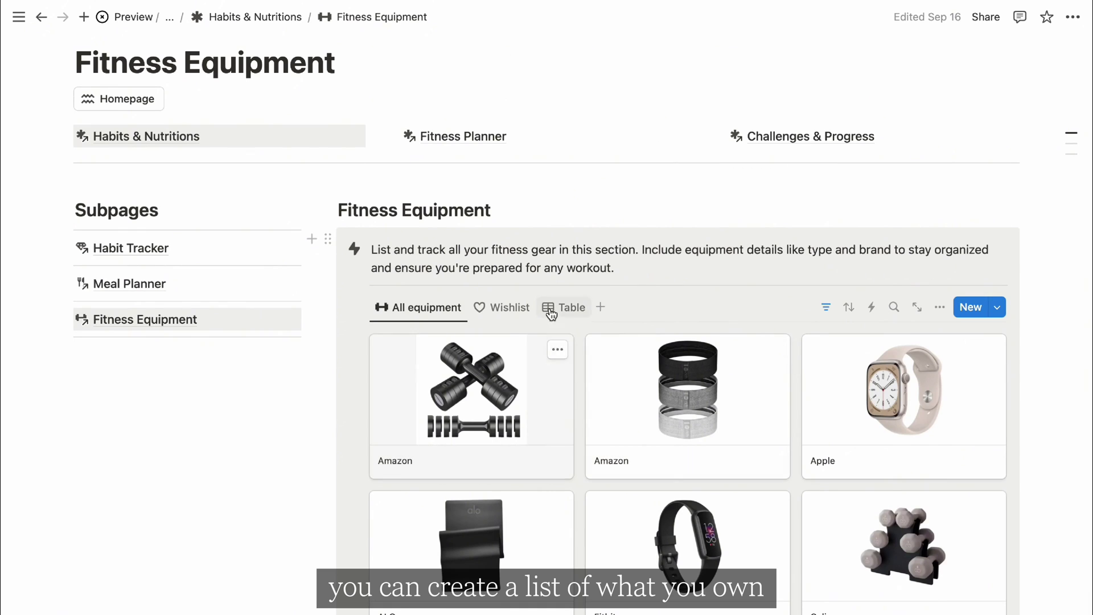
click(509, 307)
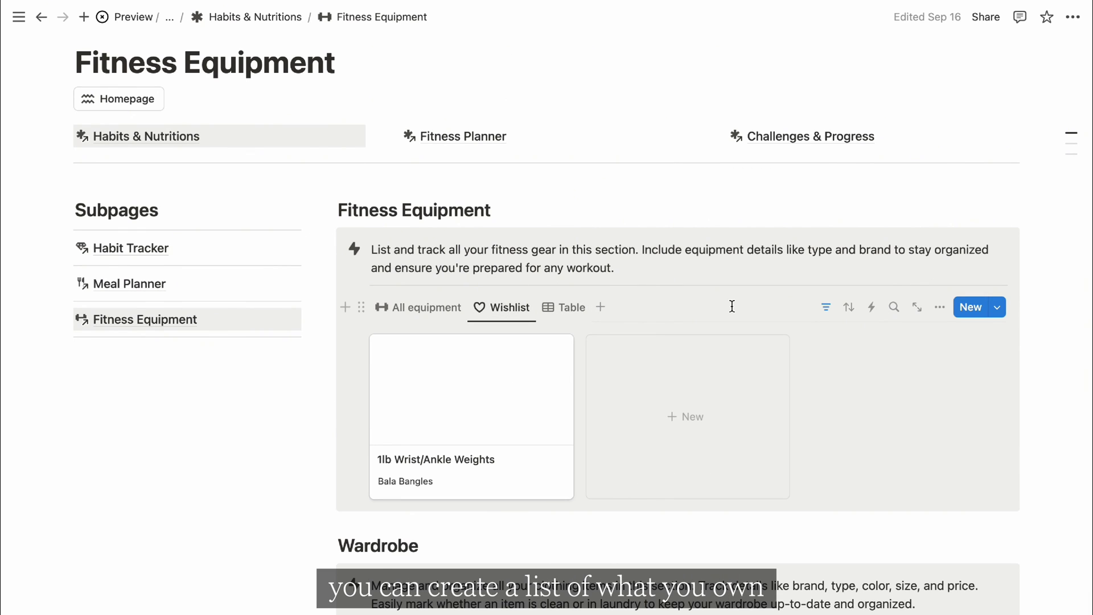
click(520, 477)
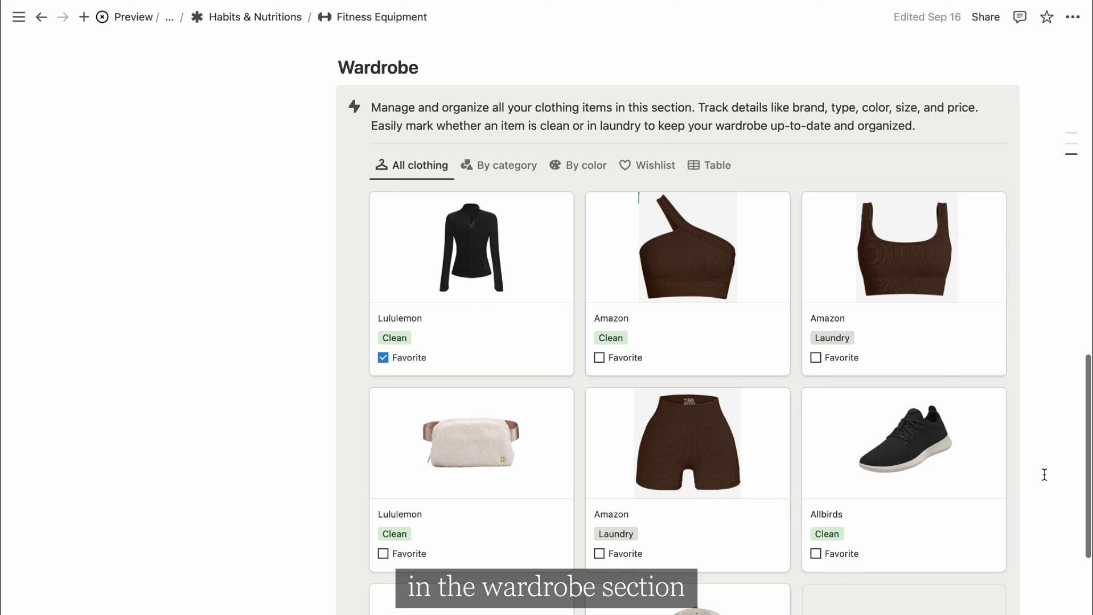
- Set the one-shoulder top to Laundry and favorite it, the brown shorts and brown crop top
scroll(1045, 474, down, 1)
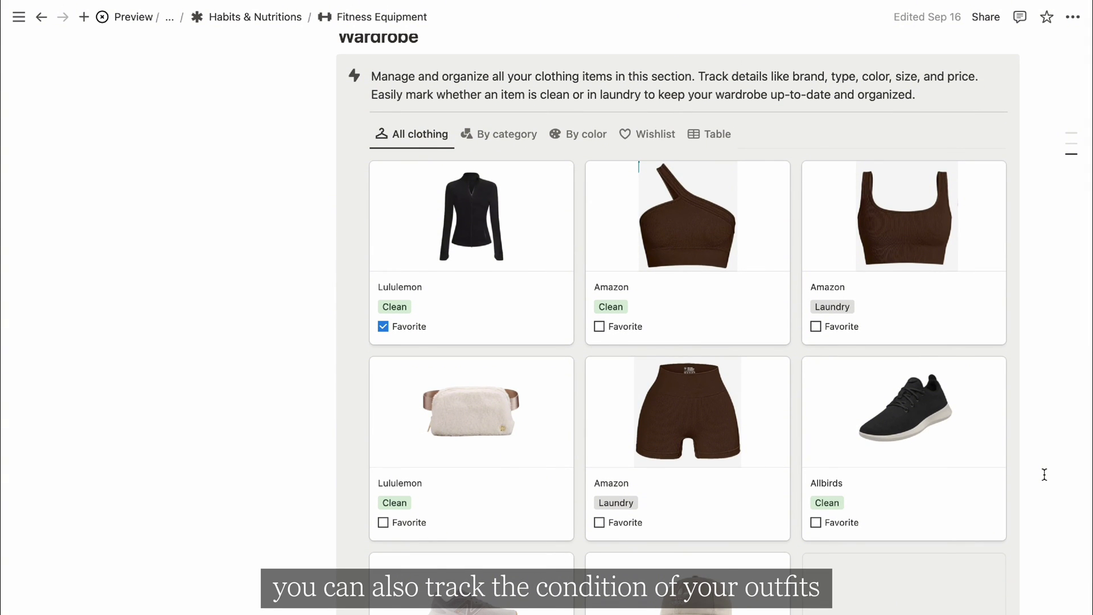
scroll(1044, 474, down, 1)
click(610, 282)
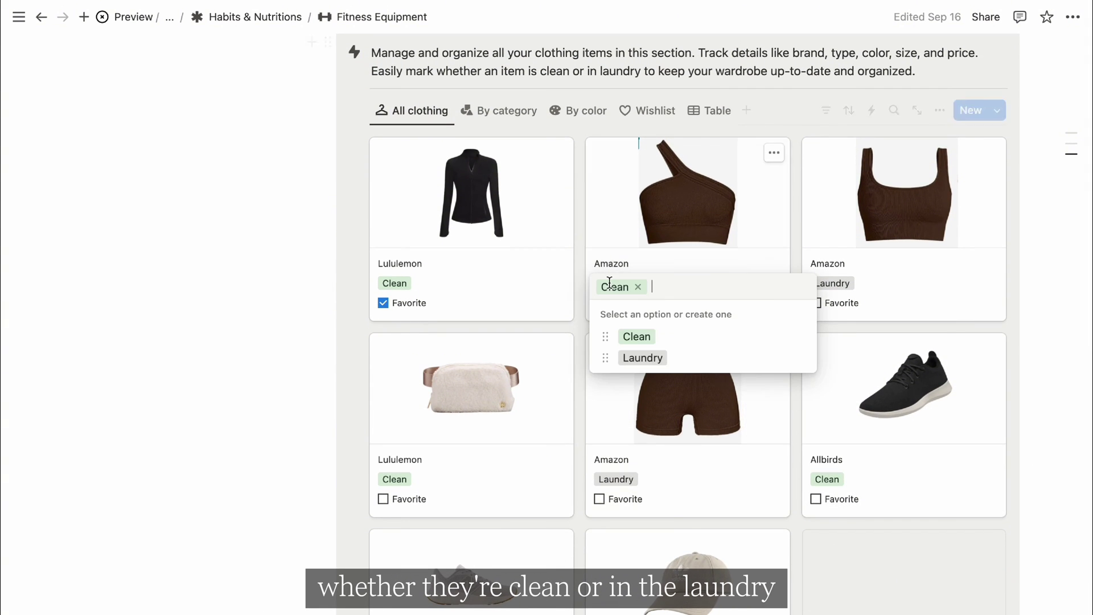
click(644, 357)
click(599, 303)
click(599, 498)
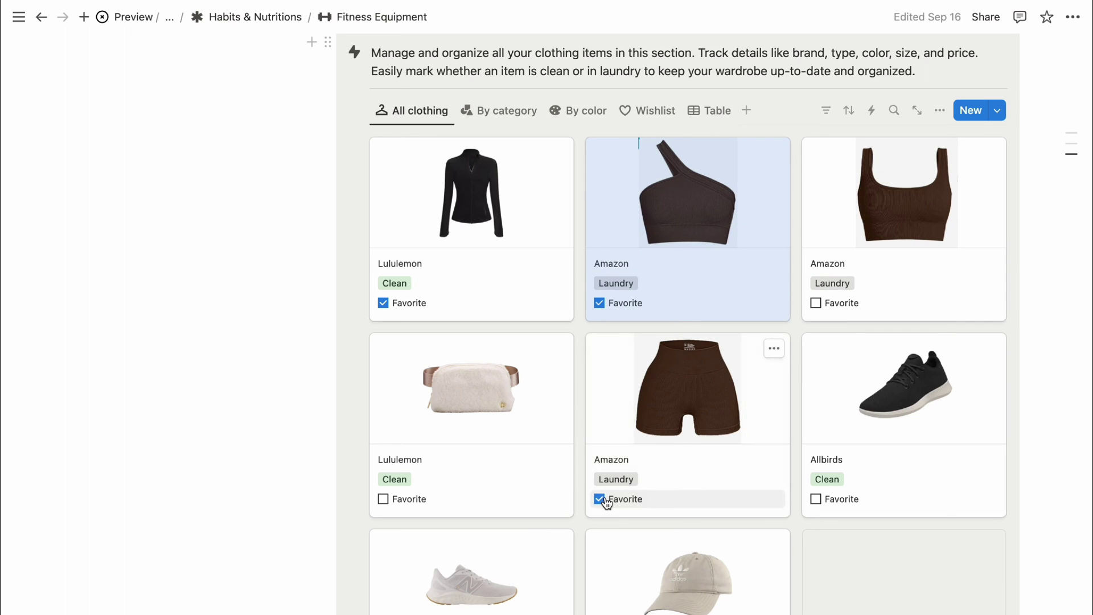
click(815, 303)
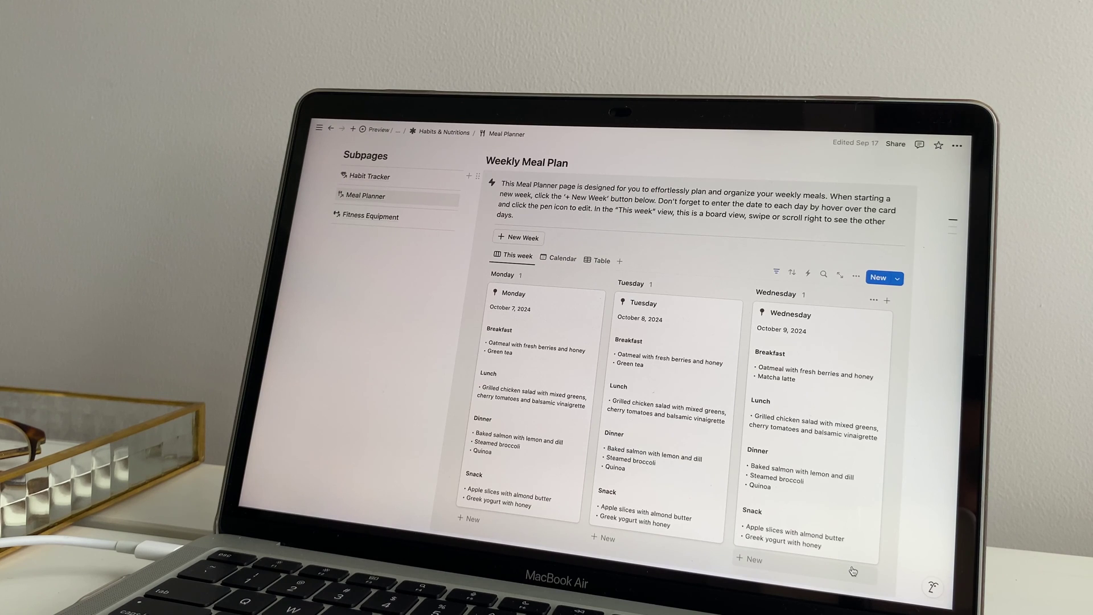
scroll(852, 566, right, 3)
scroll(852, 566, right, 5)
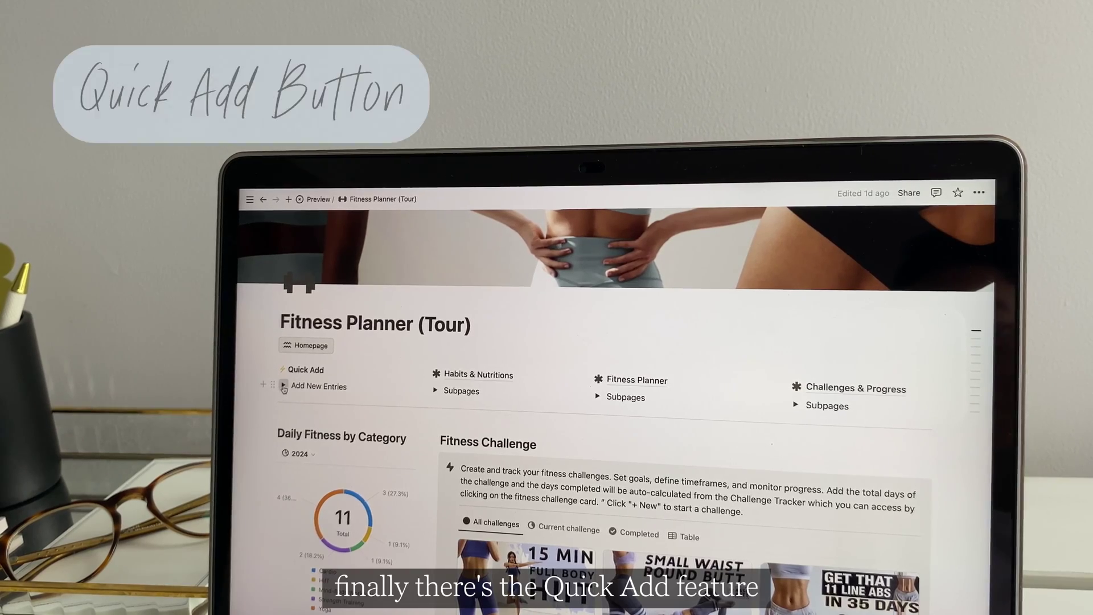
- Add a Pilates workout log, then create a new fitness challenge and a new fitness goal
click(283, 387)
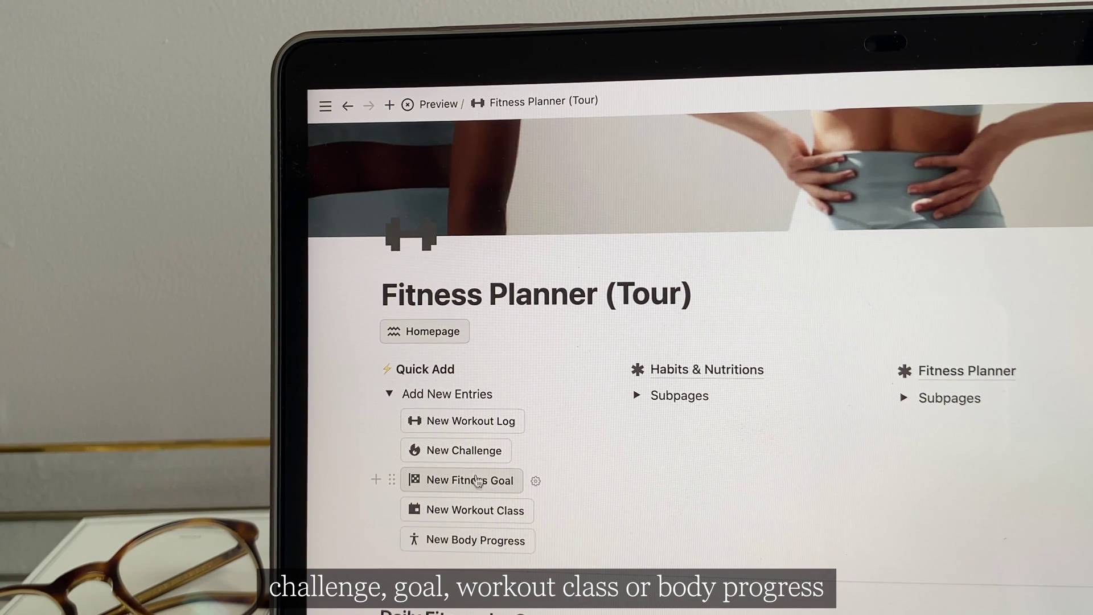
click(466, 422)
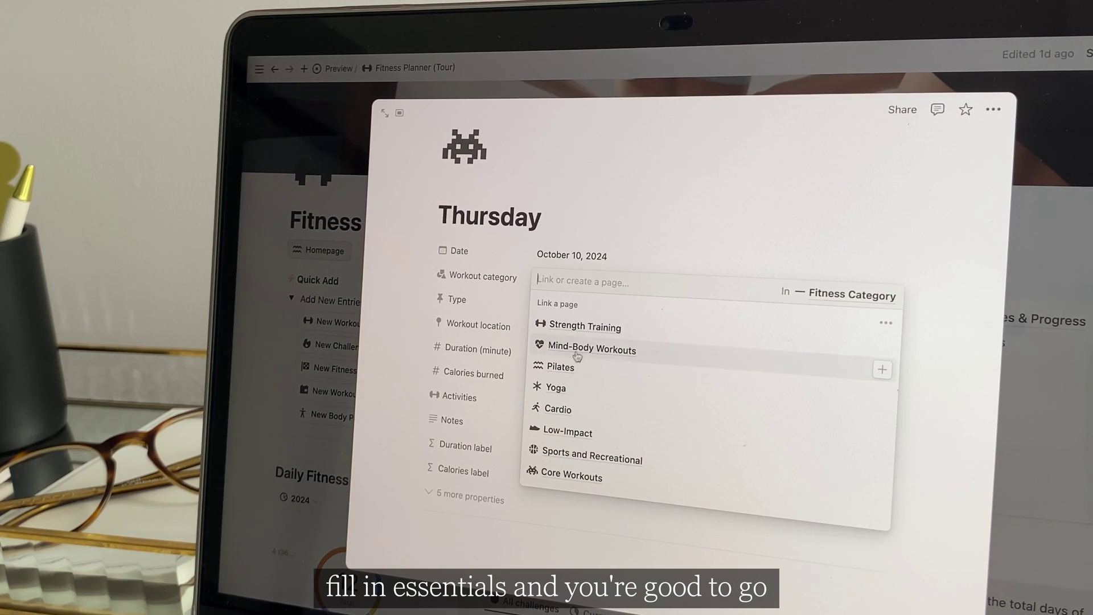
click(566, 369)
click(627, 242)
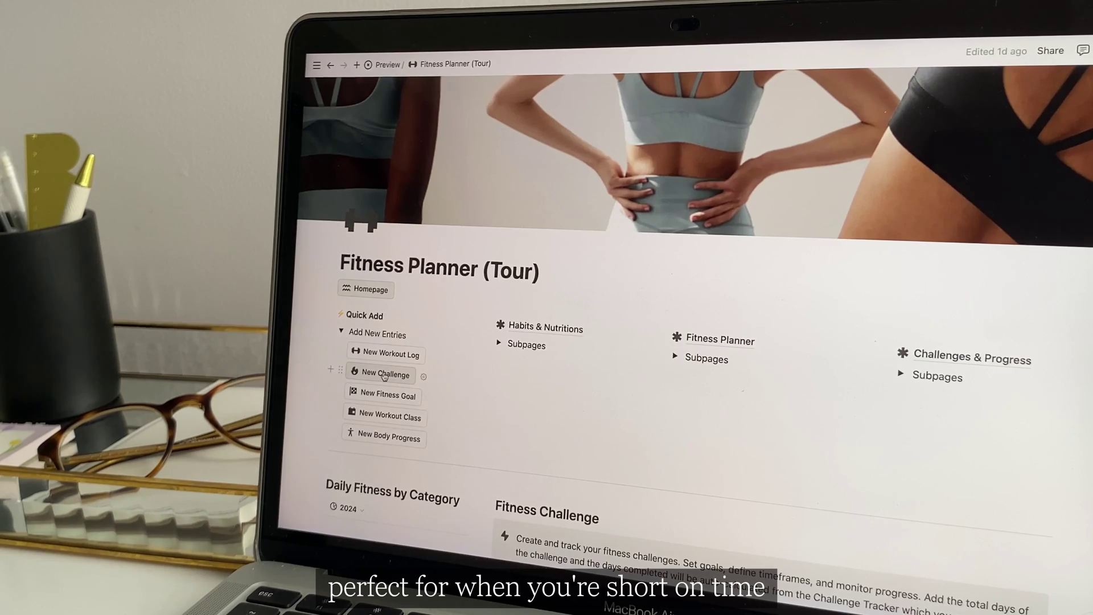
click(382, 375)
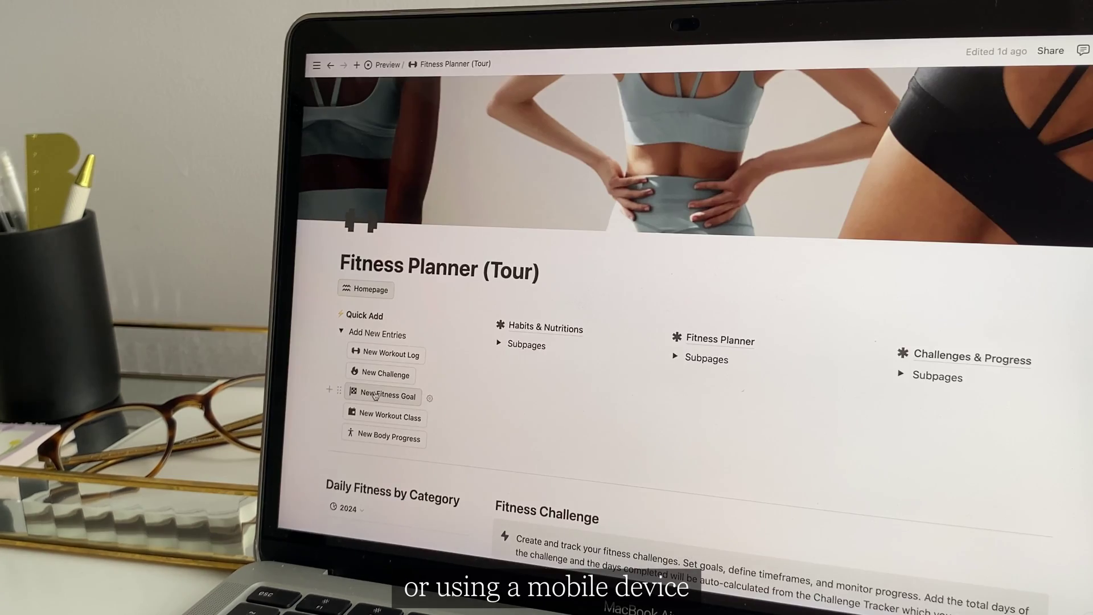
click(382, 394)
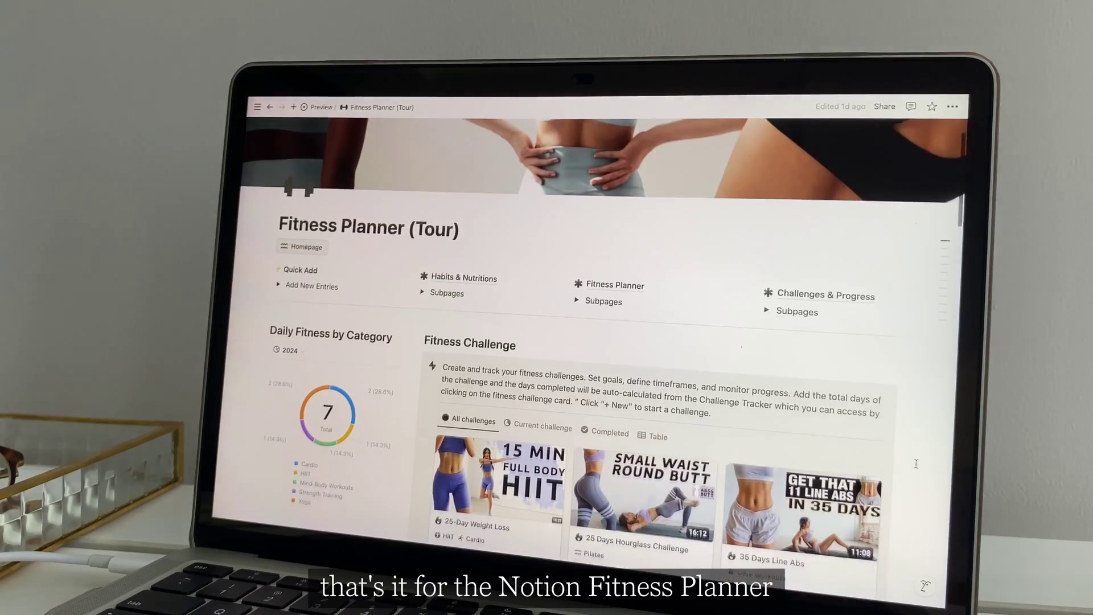
- Check off the Lose 4kg milestone on the weight-loss goal page
scroll(916, 464, down, 3)
scroll(916, 464, down, 3)
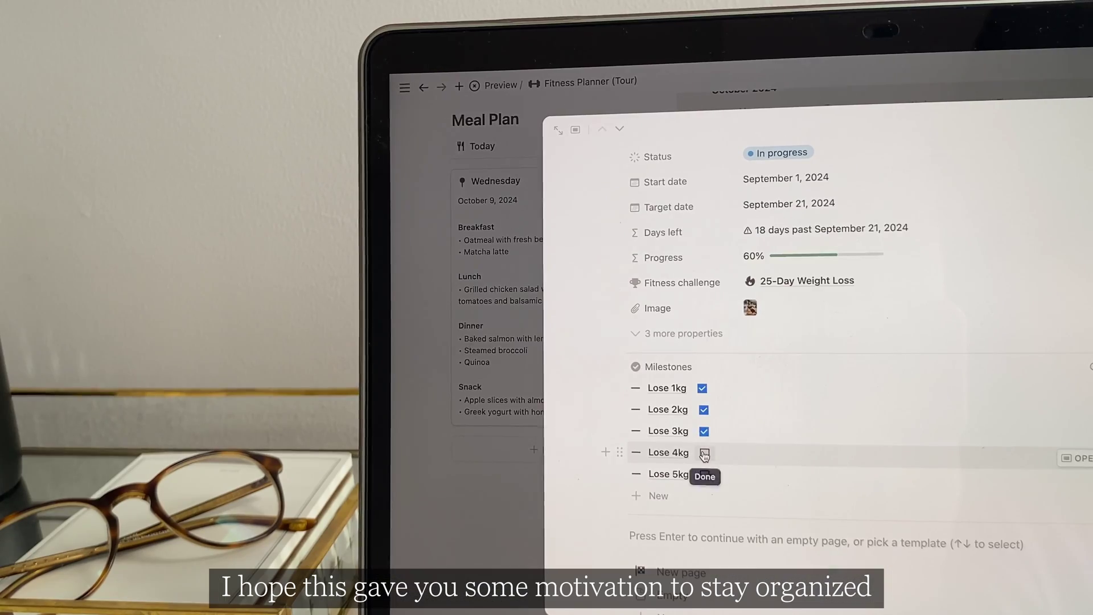
click(704, 454)
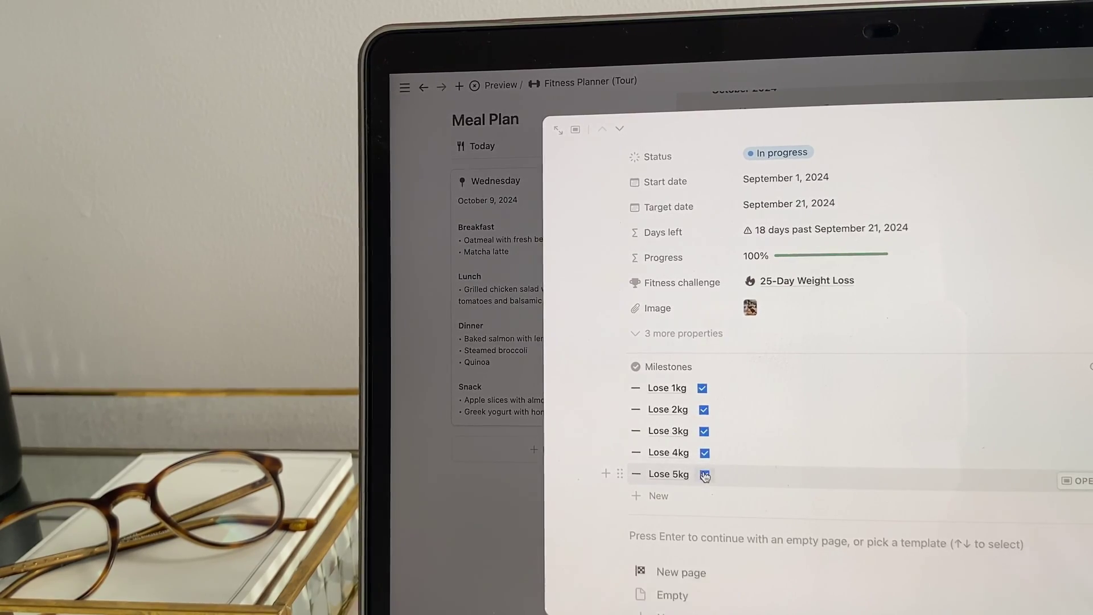